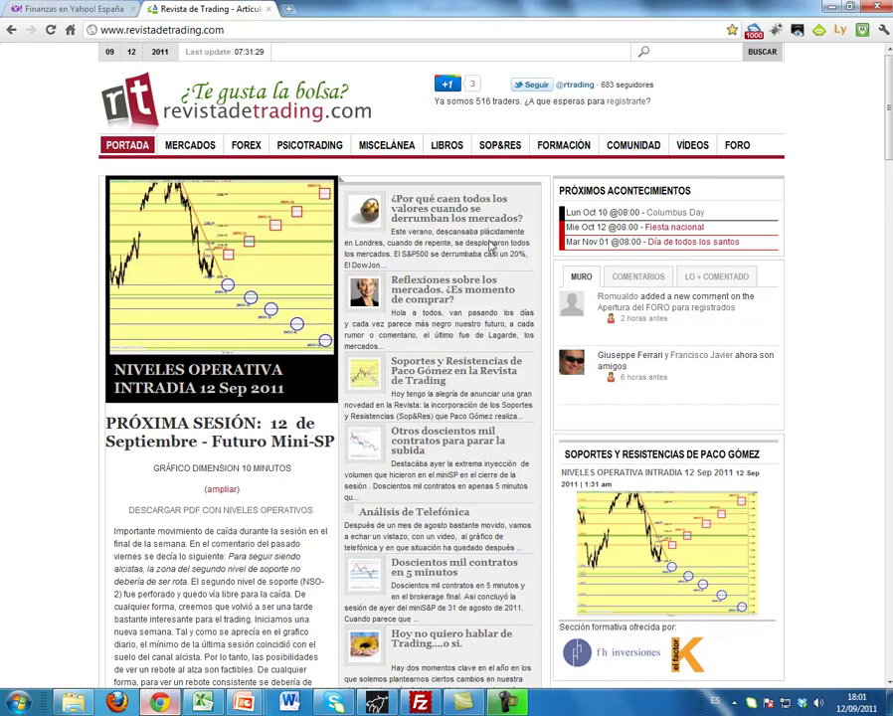
- Open the article '¿Por qué caen todos los valores cuando se derrumban los mercados?' from the home page
left_click(401, 226)
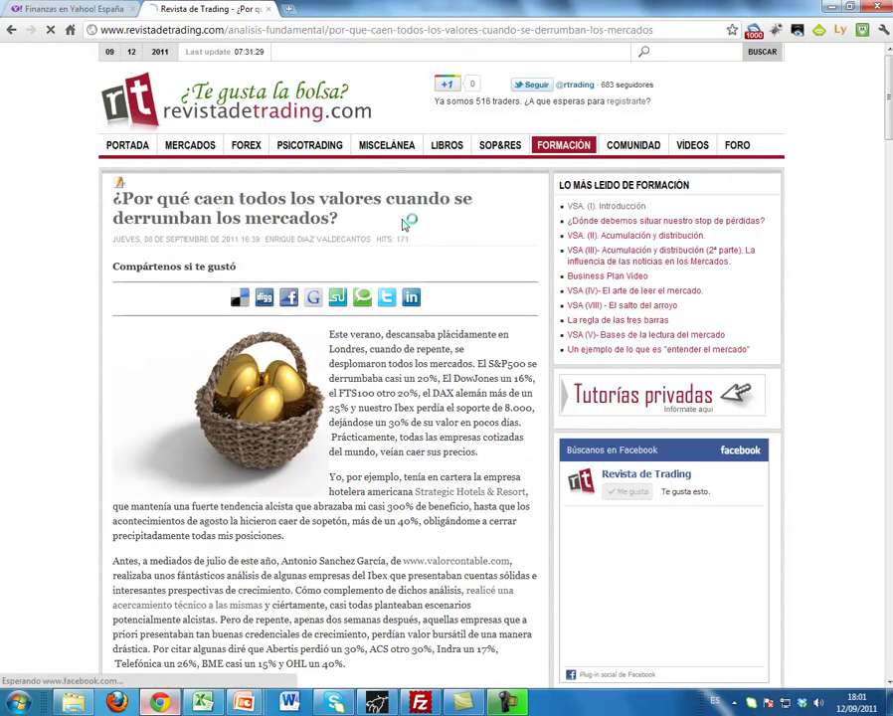
- Scroll the article down to the section on total, systematic and unsystematic risk
left_click_drag(888, 124, 888, 174)
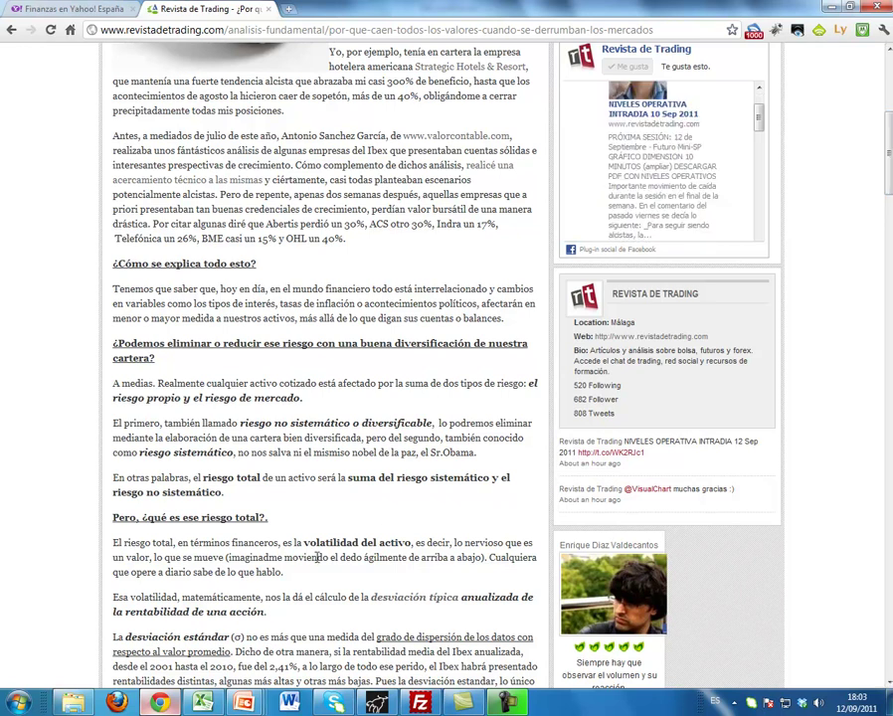
- Read the rest of the volatility section, then switch to the Visual Chart 5 Yahoo and Nasdaq 100 charts
scroll(301, 555, "down", 3)
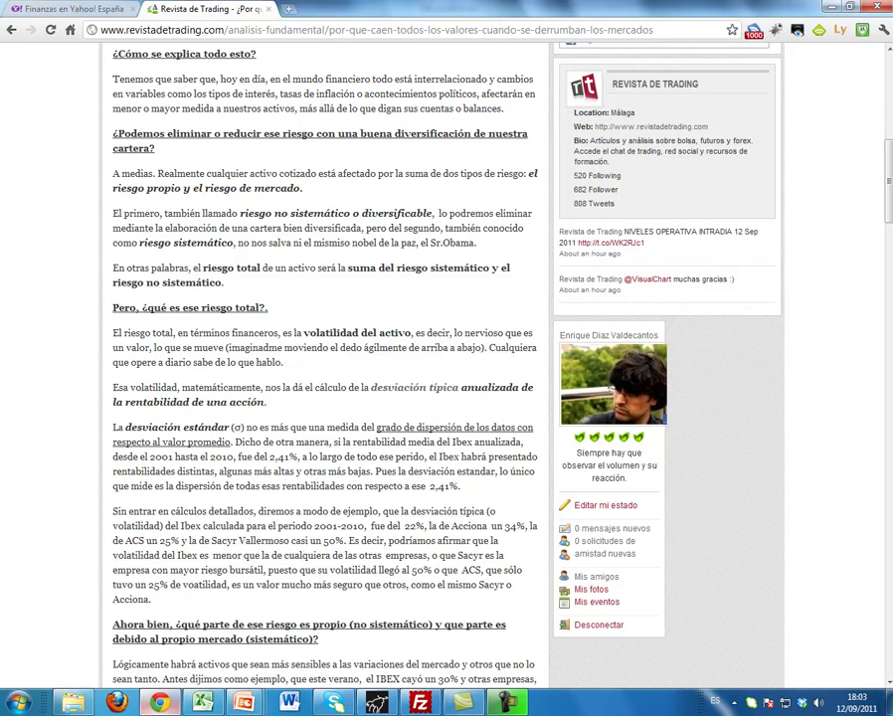
key("alt+Tab")
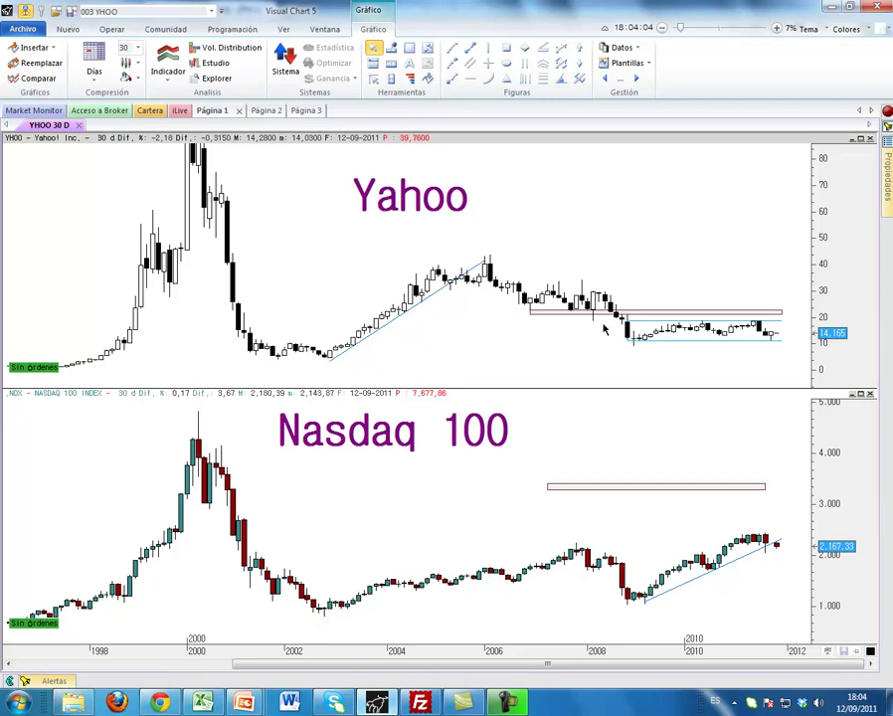
- Compress Yahoo's price axis to 0–100 so the whole history, including the 2000 peak, is visible
left_click(532, 452)
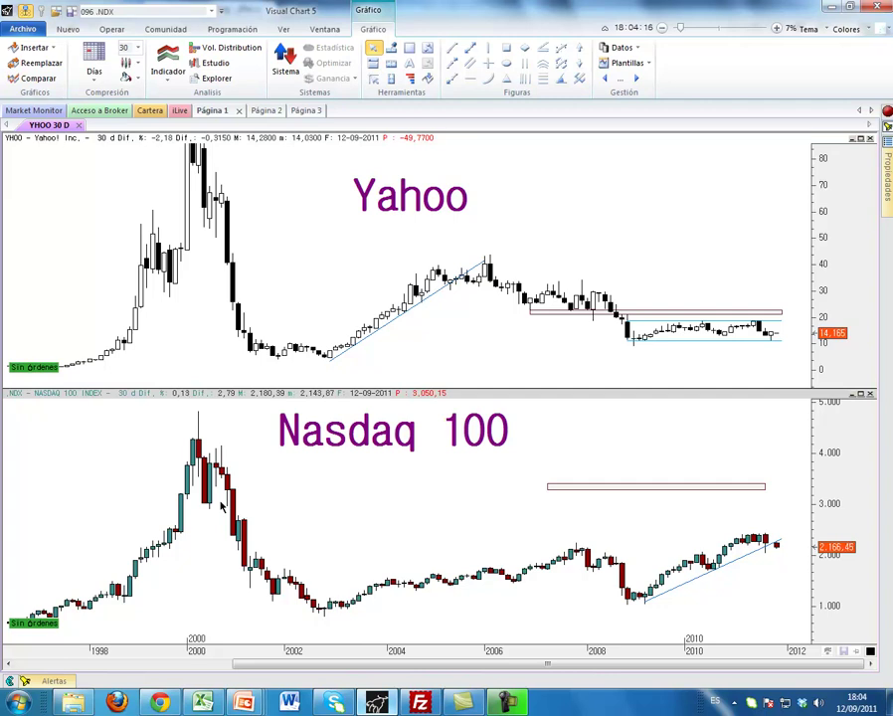
left_click(203, 163)
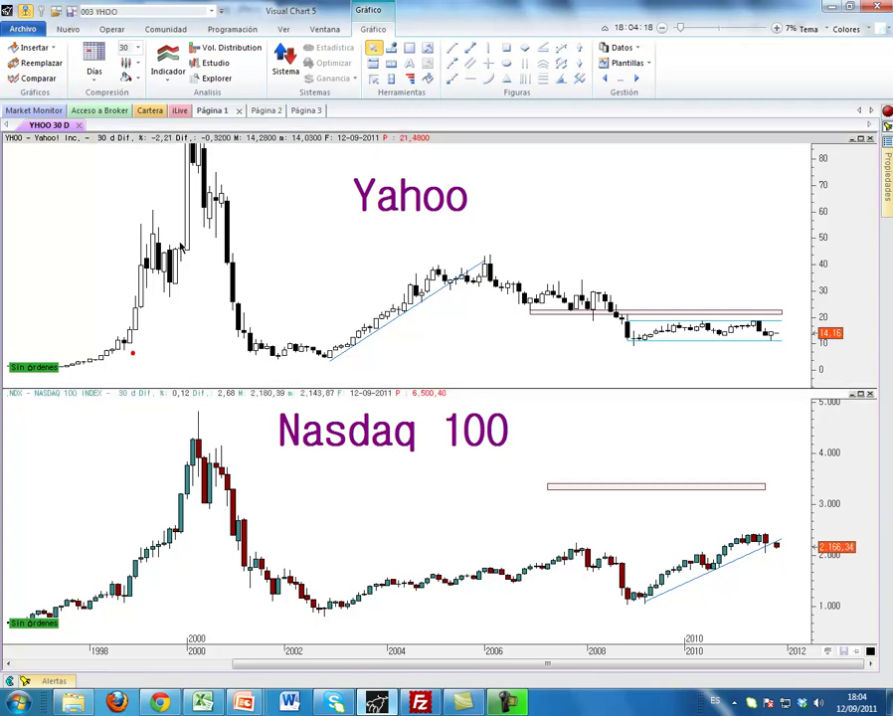
left_click_drag(831, 283, 836, 298)
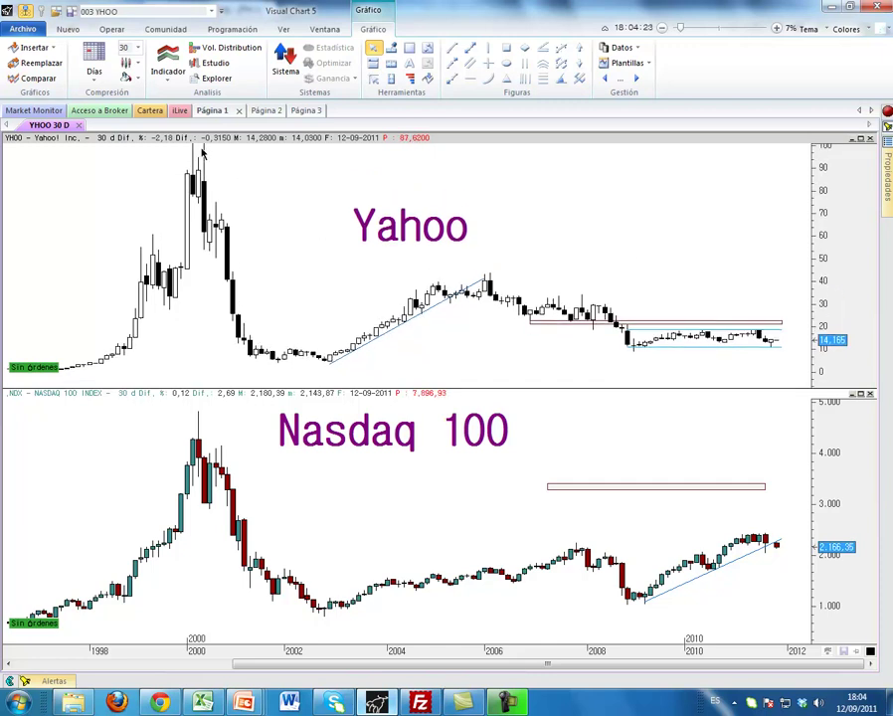
left_click(113, 607)
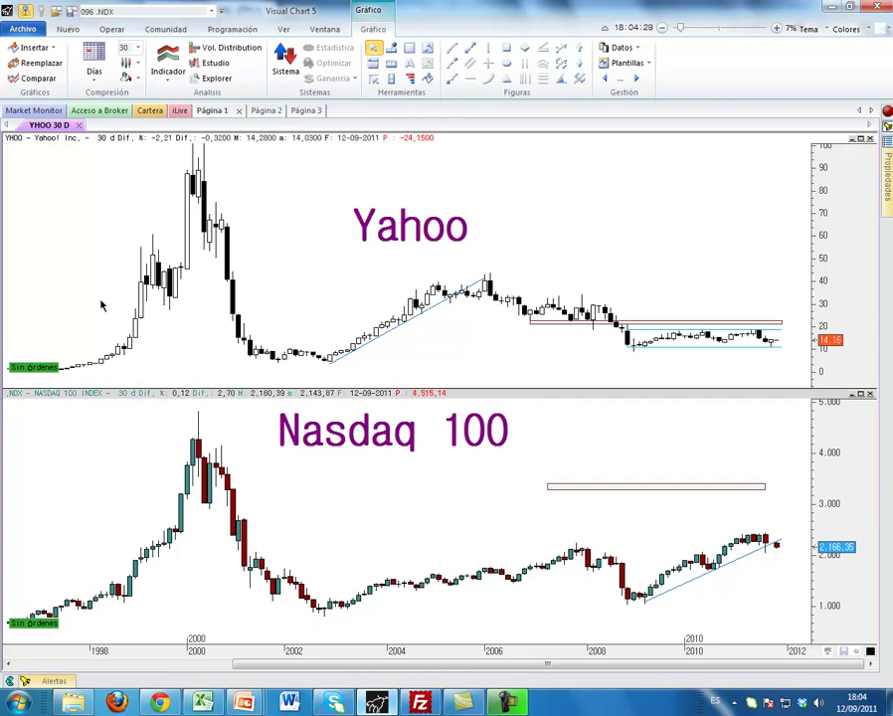
left_click(127, 342)
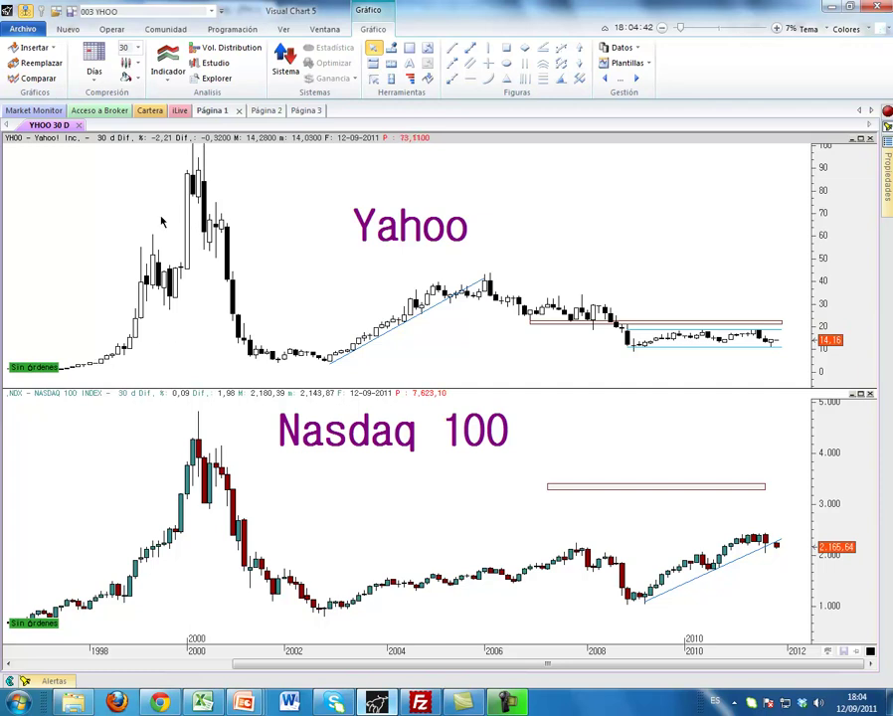
left_click(187, 258)
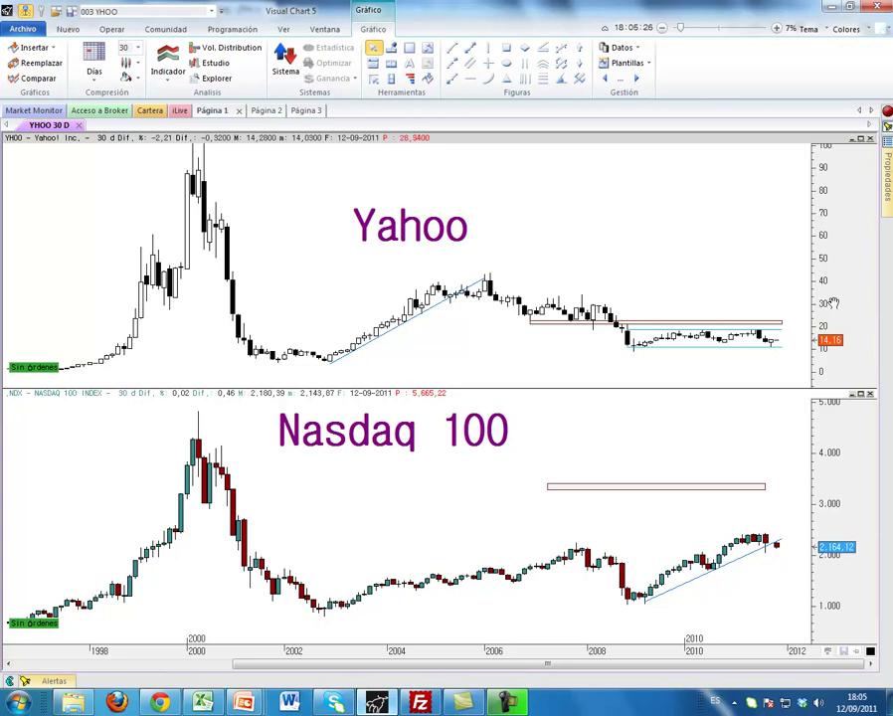
- Stretch the Yahoo price scale vertically and check its September 2002 bar data
left_click_drag(830, 338, 828, 295)
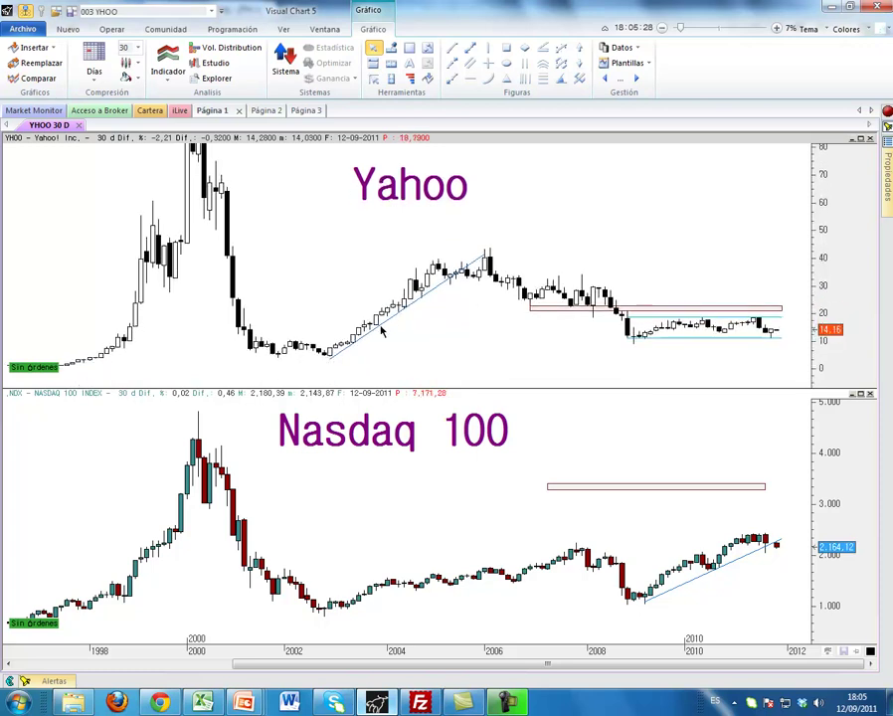
left_click(312, 299)
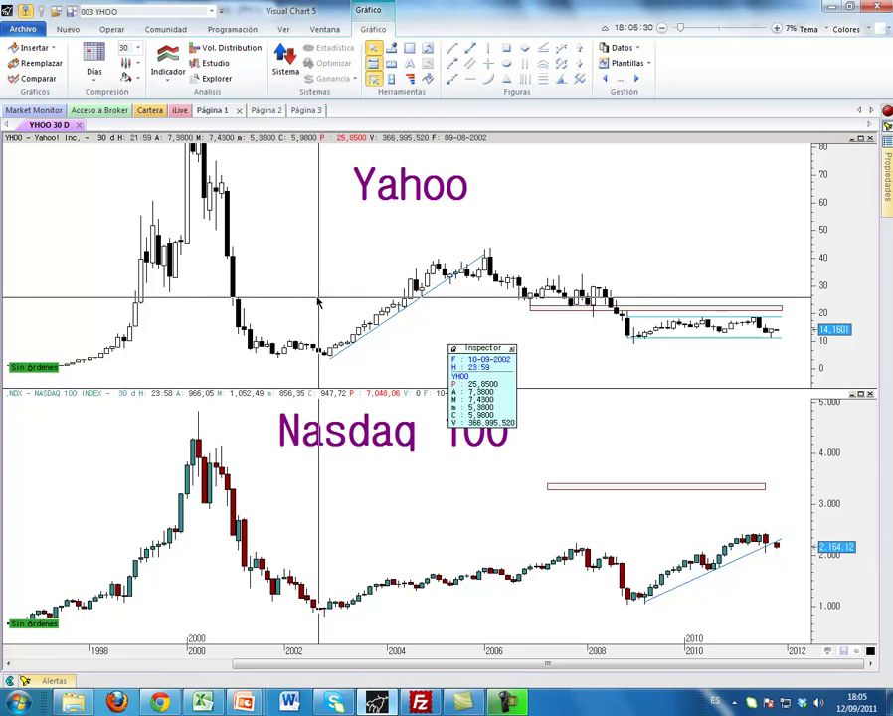
left_click(308, 330)
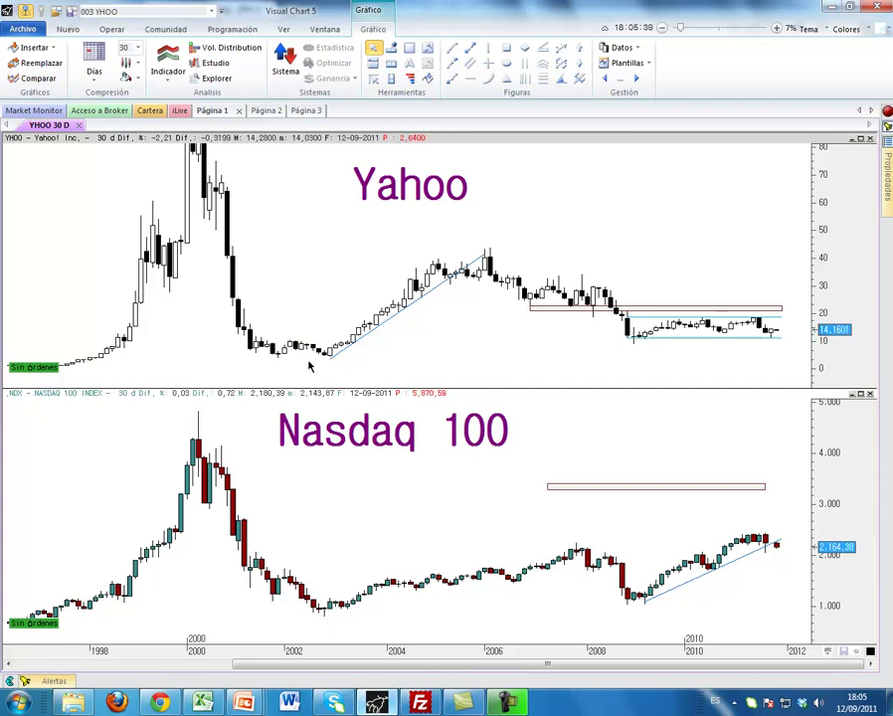
- Stretch the Nasdaq 100 price scale to roughly 1,000–4,000
left_click(348, 472)
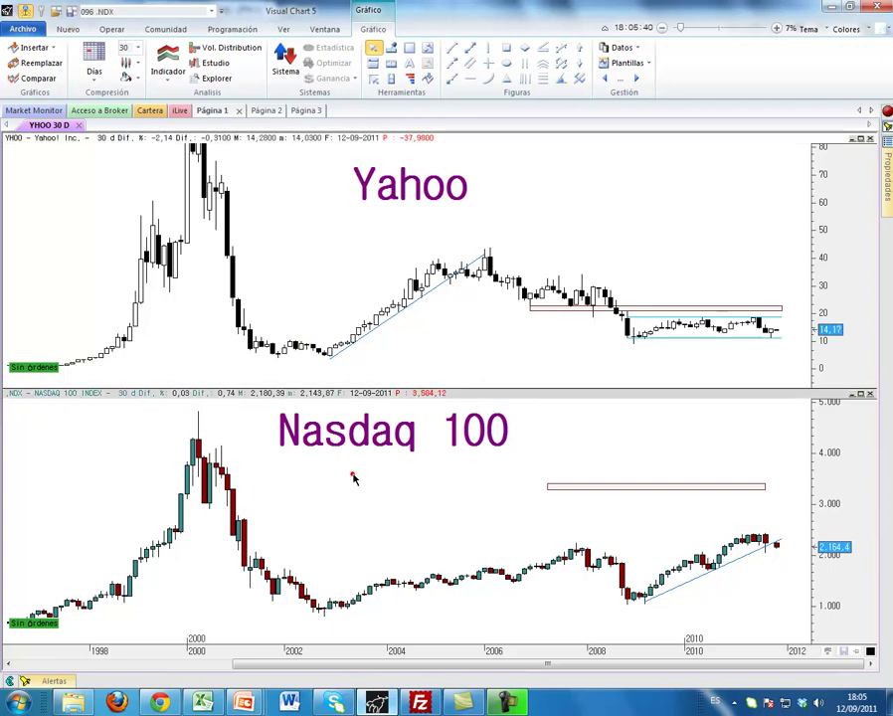
left_click(346, 376)
mouse_move(842, 477)
left_mouse_down()
mouse_move(840, 507)
mouse_move(831, 460)
mouse_move(838, 478)
left_mouse_up()
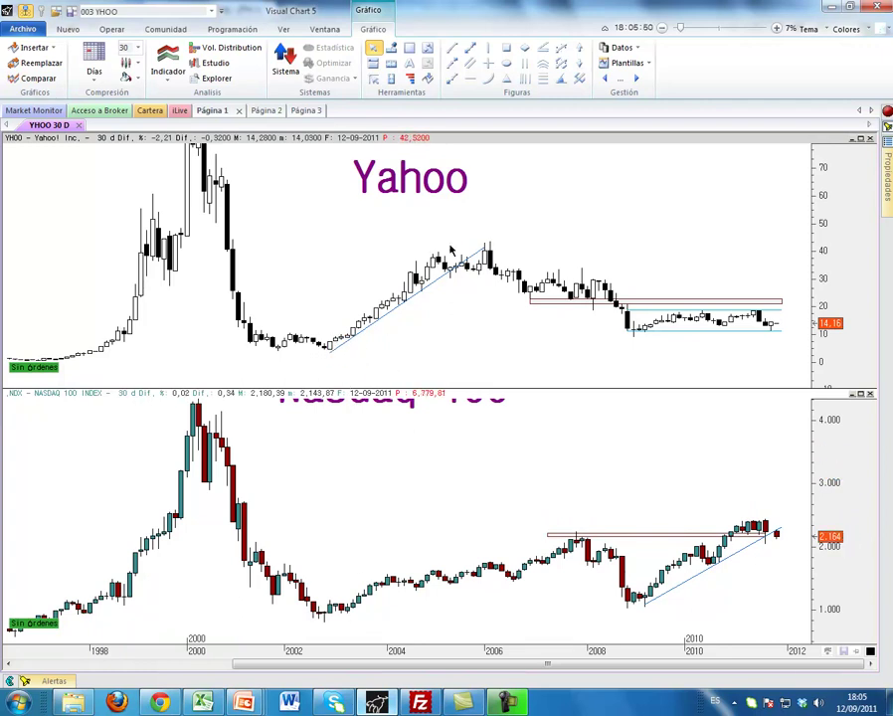
- Draw a rising trend line under the Nasdaq 100's 2002–2008 lows and inspect Yahoo's bar values
left_click(453, 48)
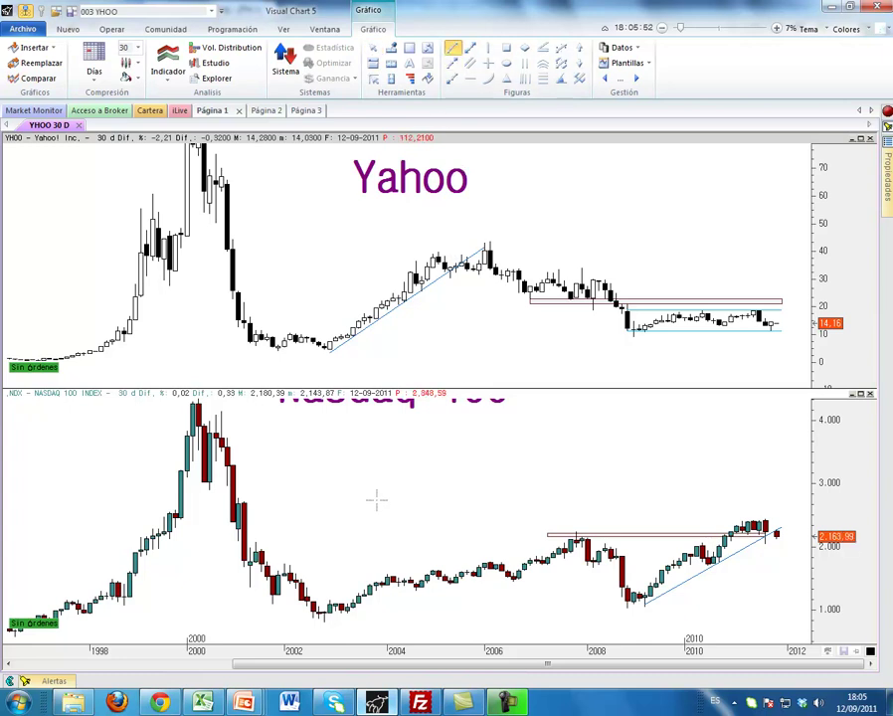
left_click_drag(345, 615, 632, 548)
left_click(443, 239)
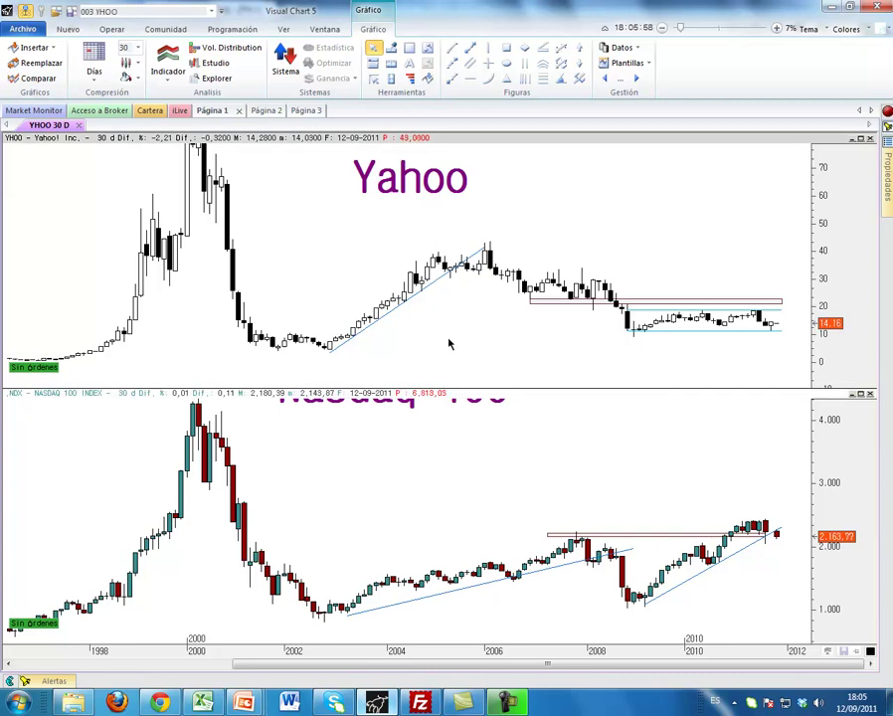
left_click_drag(449, 363, 444, 301)
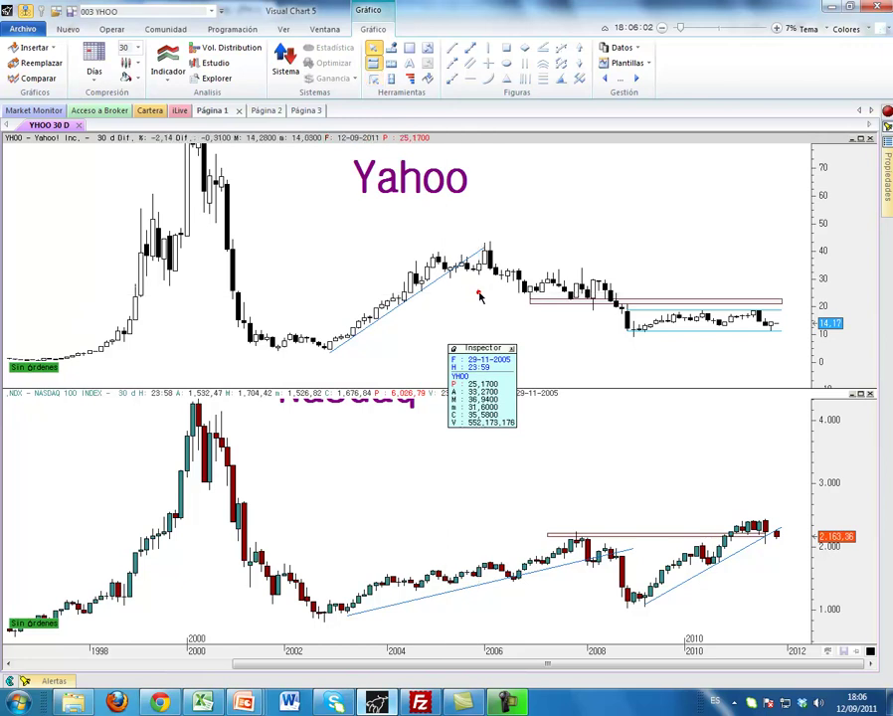
left_click_drag(444, 300, 477, 295)
left_click_drag(589, 521, 585, 513)
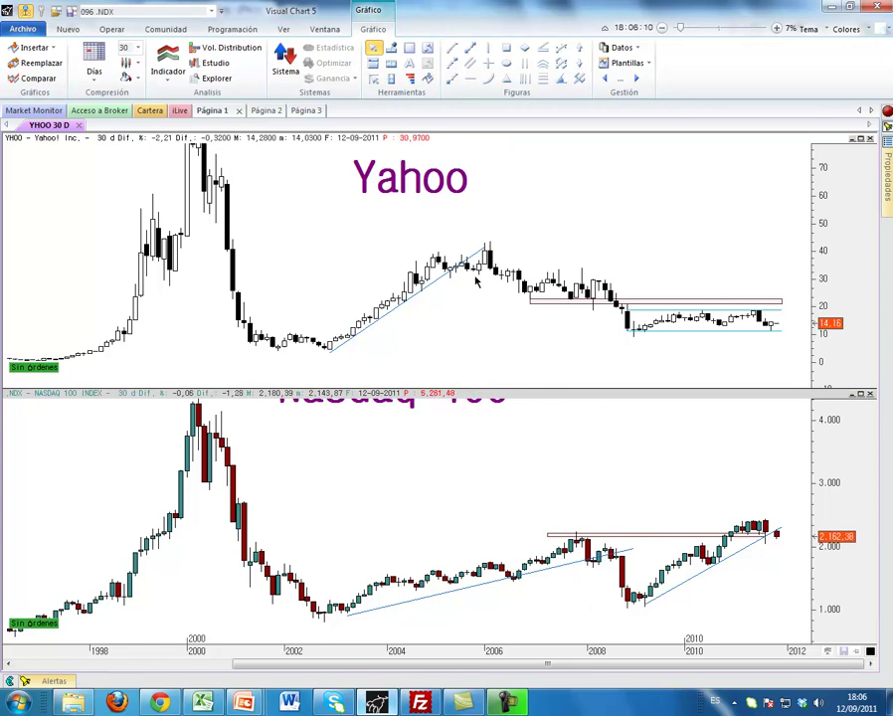
- Note the Nasdaq's 2011 highs and stretch Yahoo's price scale to about −5 to 45
left_click(559, 260)
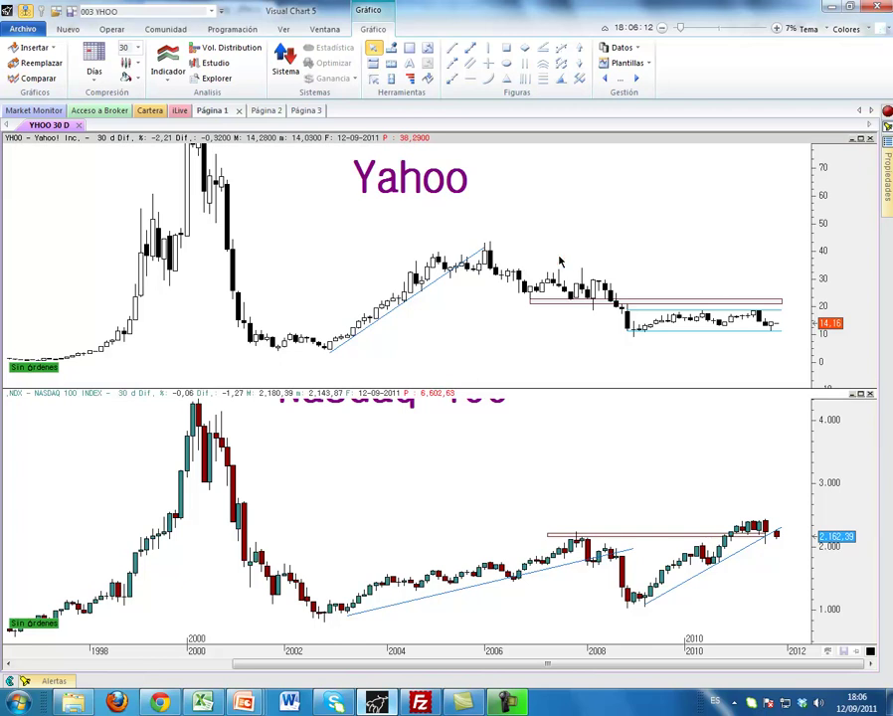
left_click(623, 338)
left_click(589, 518)
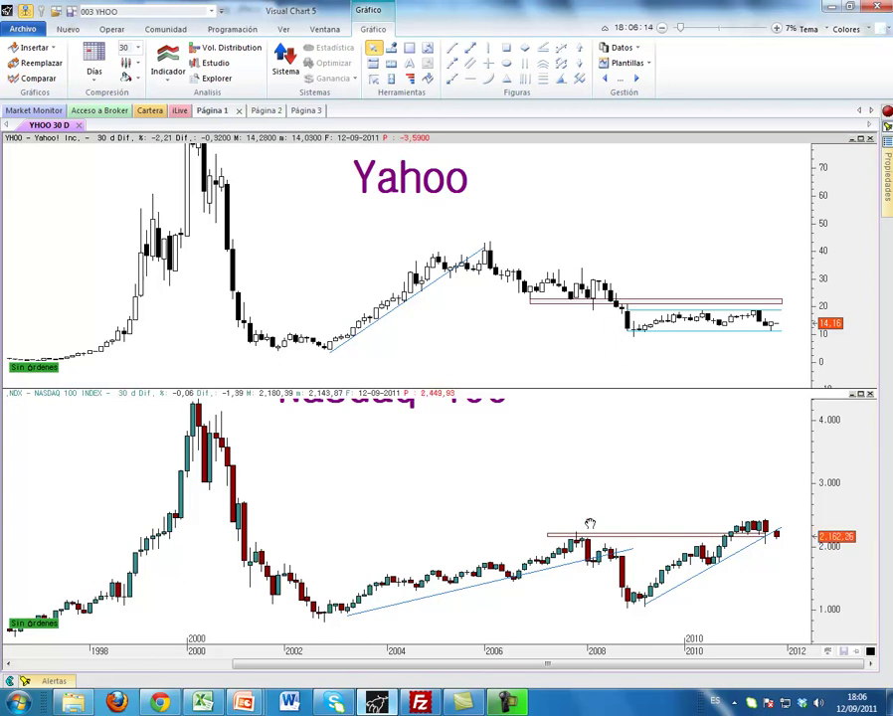
left_click(642, 618)
left_click(750, 511)
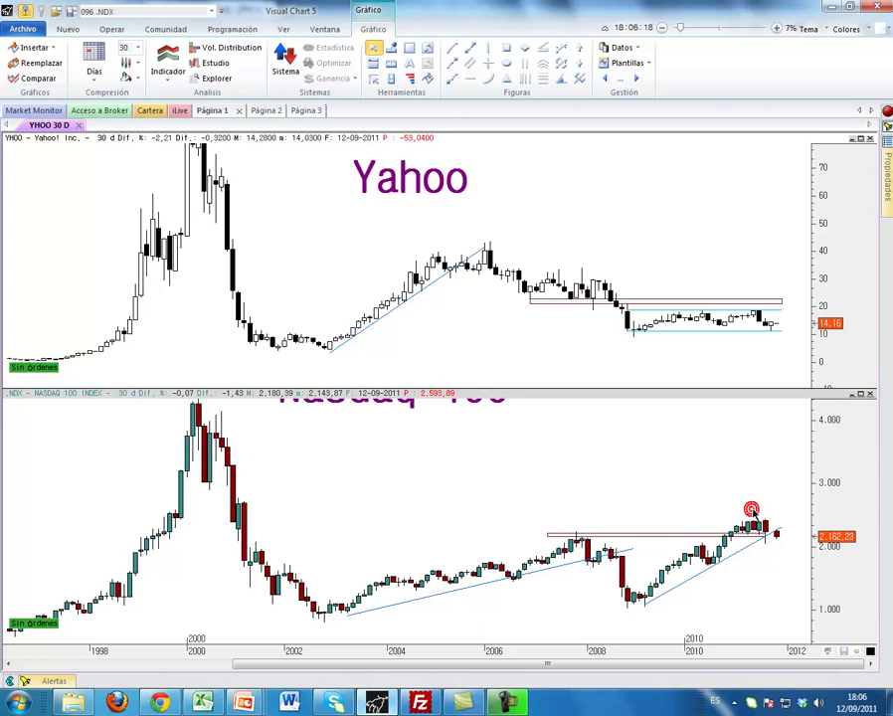
mouse_move(851, 307)
left_mouse_down()
mouse_move(830, 341)
mouse_move(839, 336)
left_mouse_up()
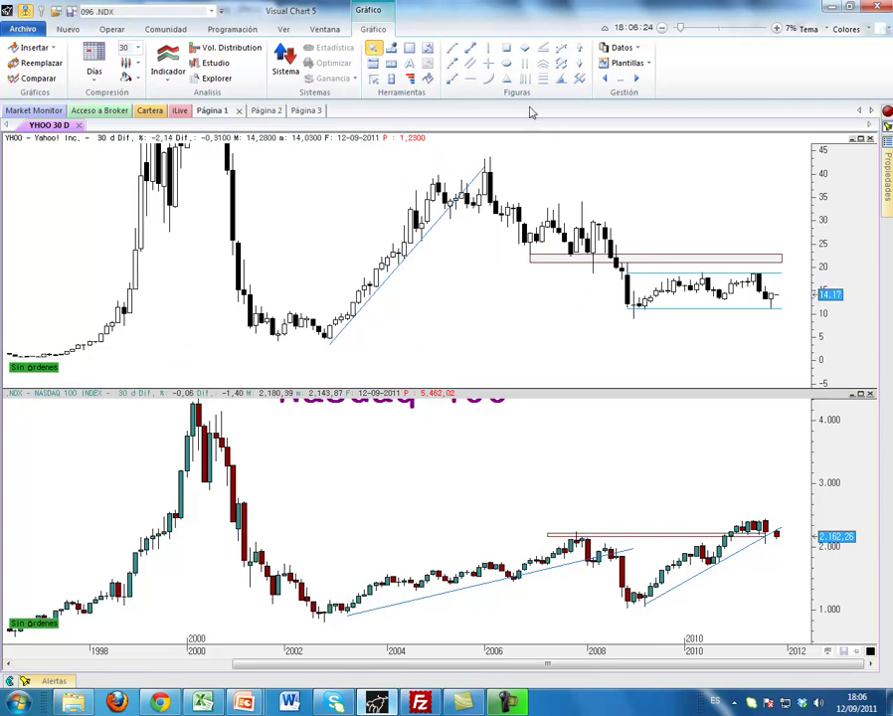
- Draw a Yahoo trend line rising from the 2009 low across the 10–20 range box of 2010–2011
left_click(452, 48)
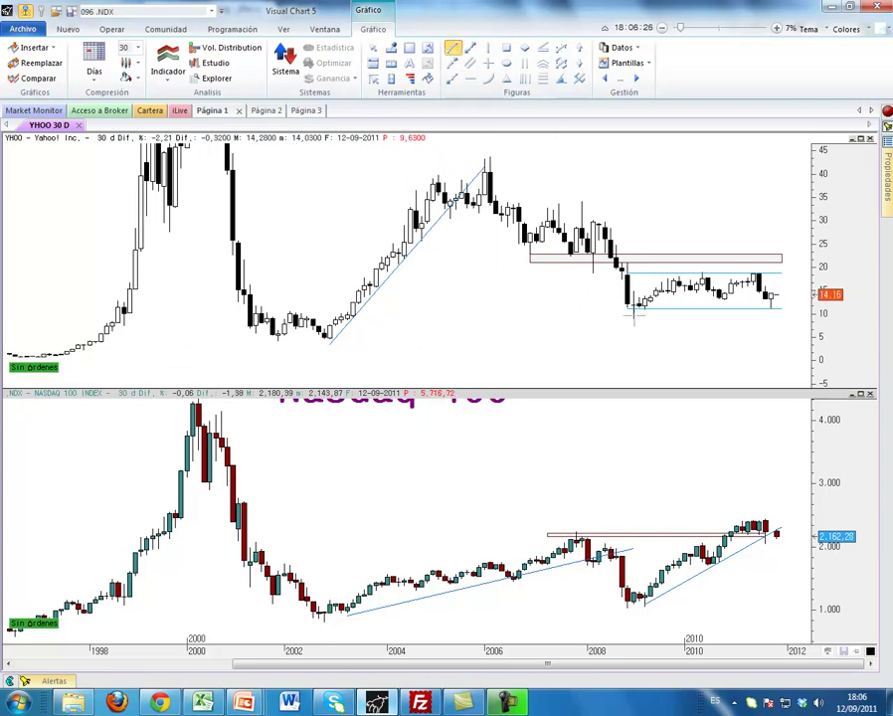
left_click_drag(632, 313, 701, 291)
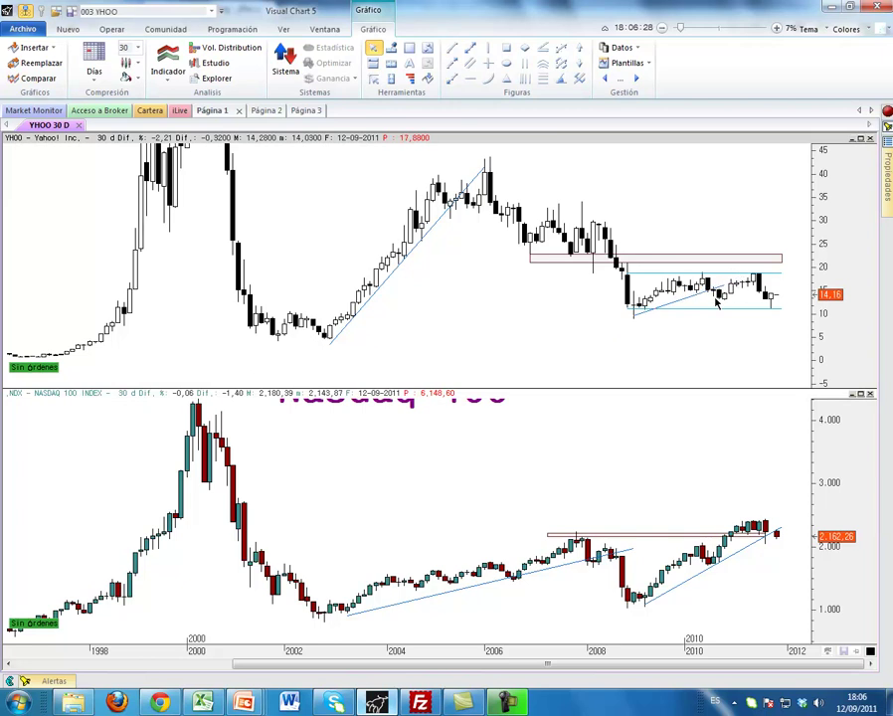
left_click(660, 322)
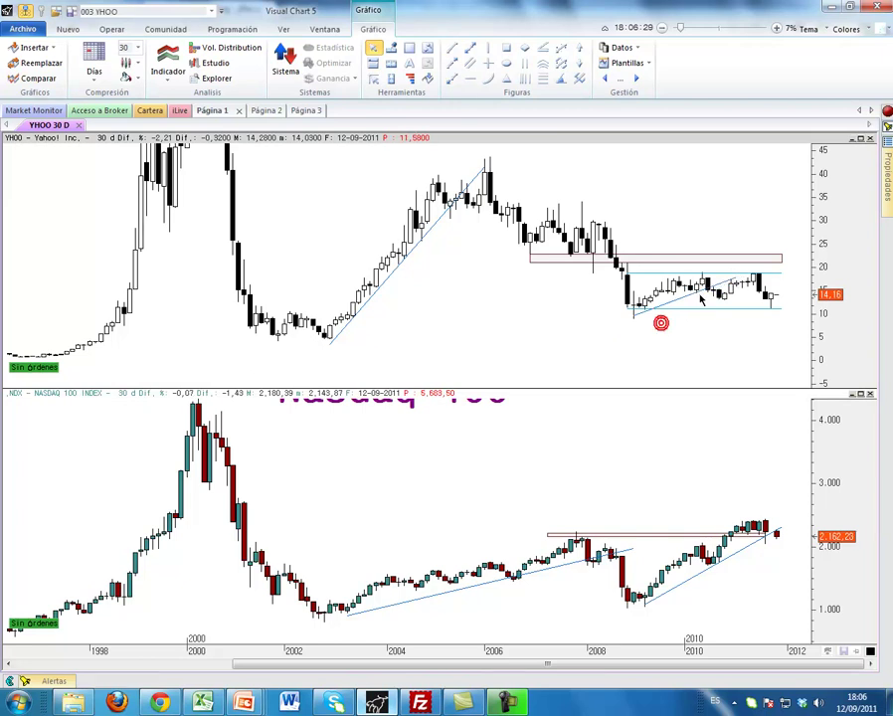
left_click(679, 599)
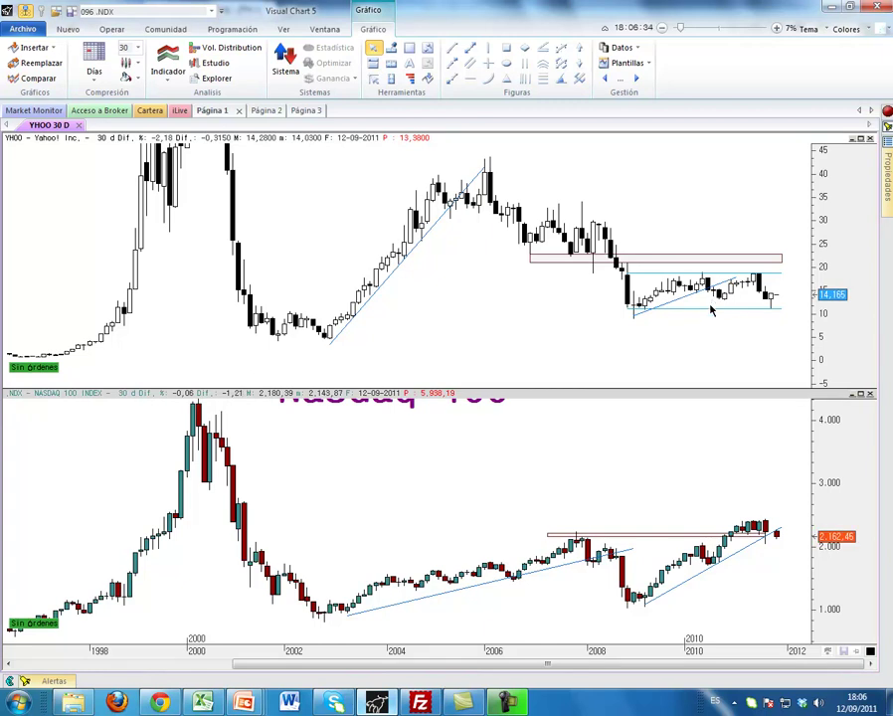
left_click(710, 307)
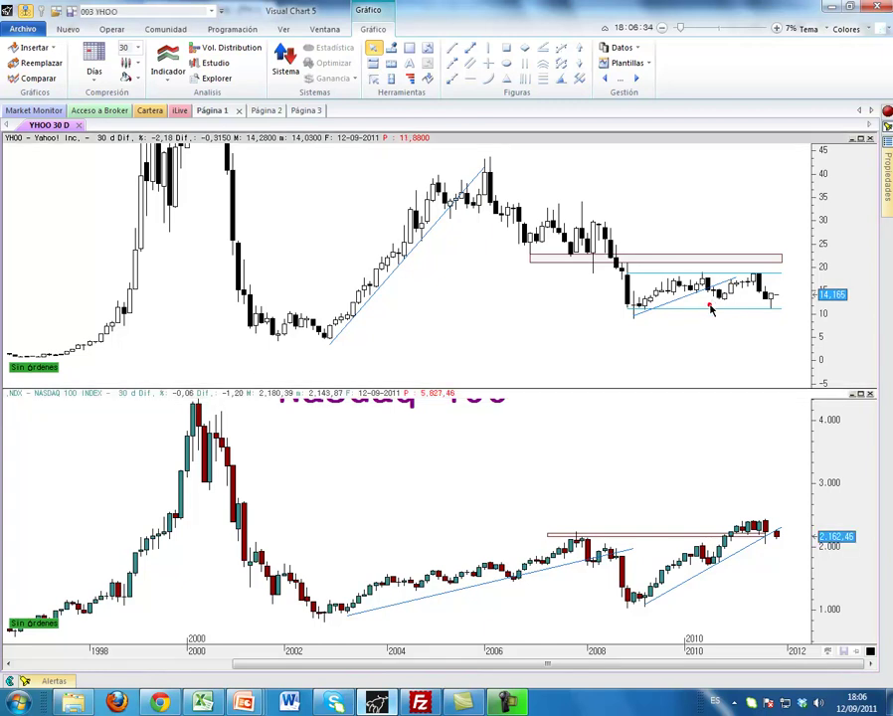
left_click(786, 308)
left_click(789, 280)
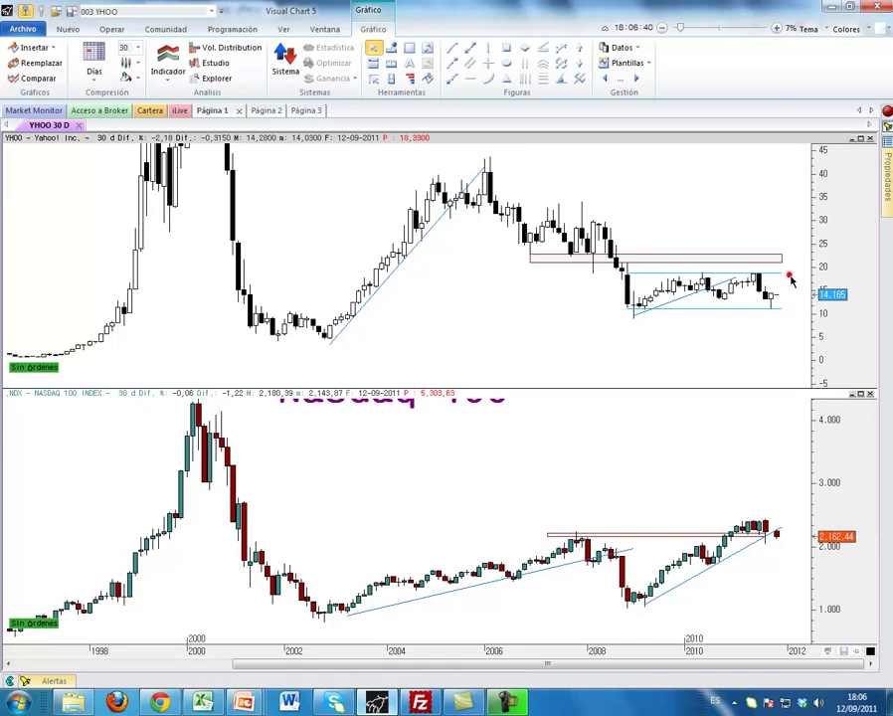
left_click(677, 603)
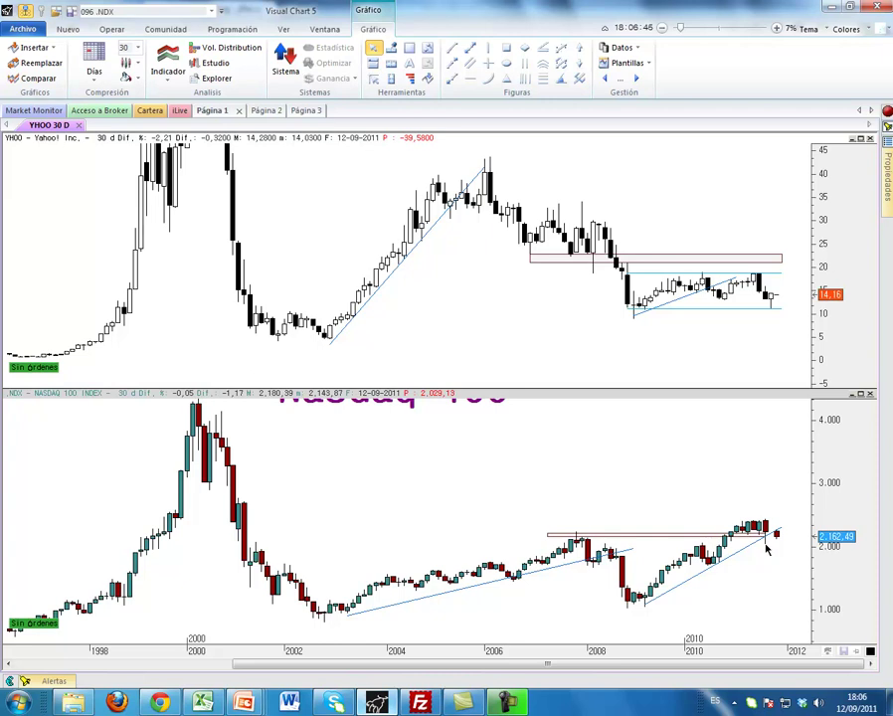
left_click(754, 536)
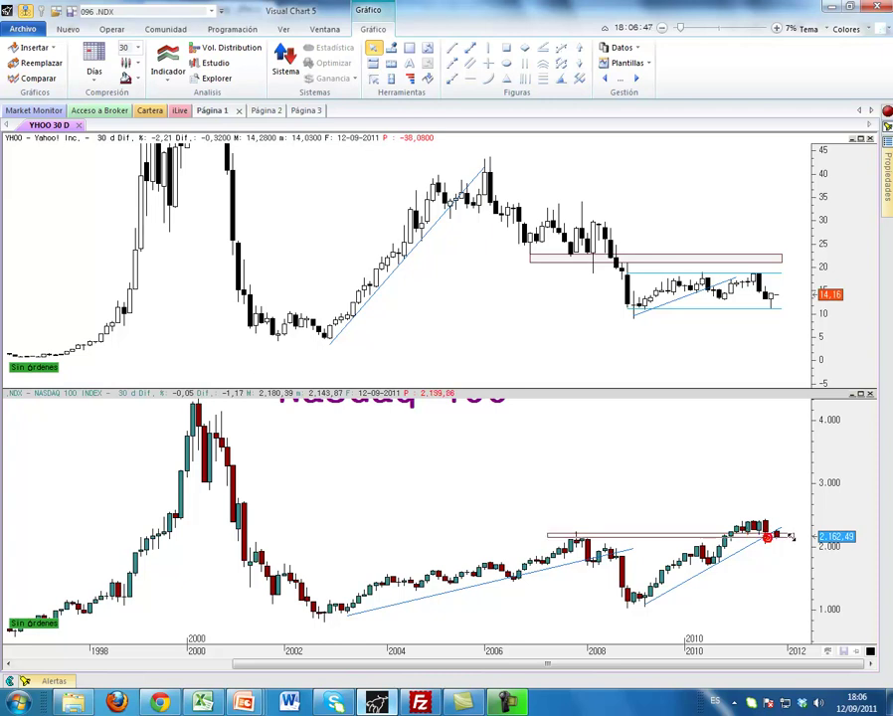
left_click_drag(800, 577, 831, 559)
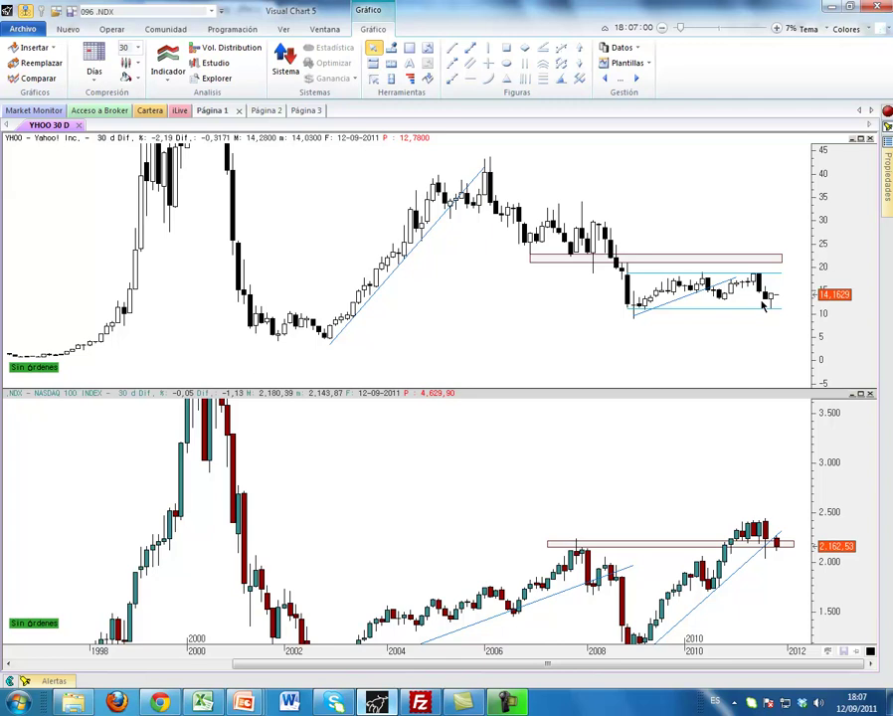
left_click_drag(843, 477, 845, 350)
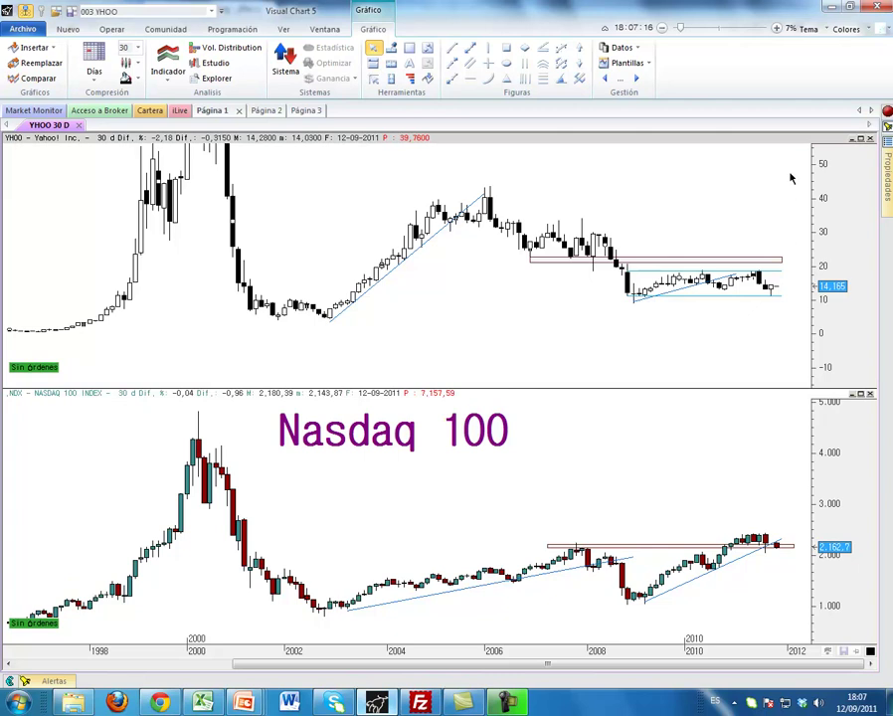
left_click(791, 174)
left_click(803, 293)
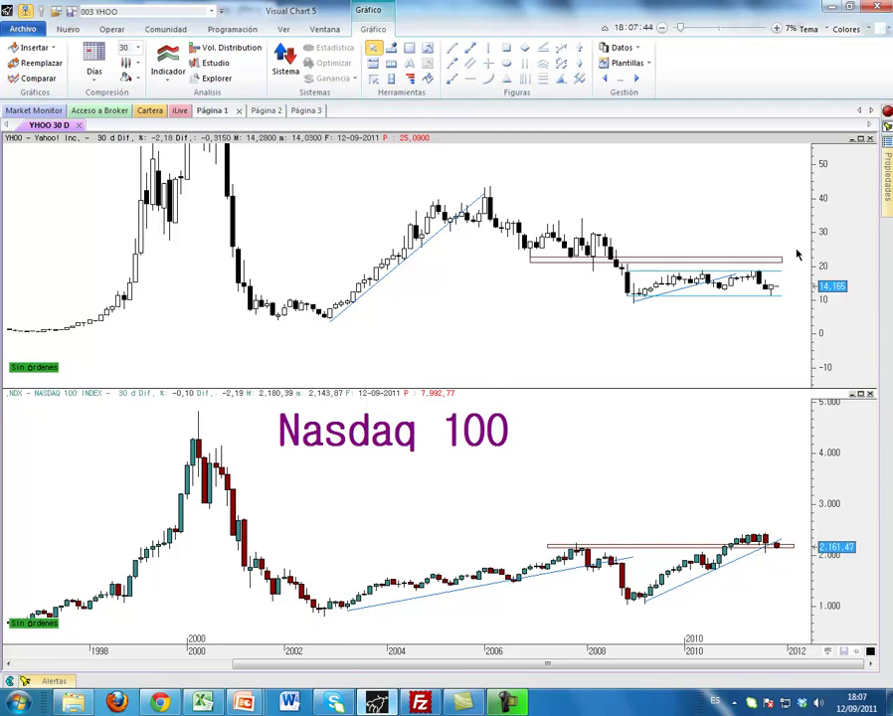
- Switch to Chrome and go to the Finanzas en Yahoo! España tab
key("alt+Tab")
scroll(624, 135, "up", 10)
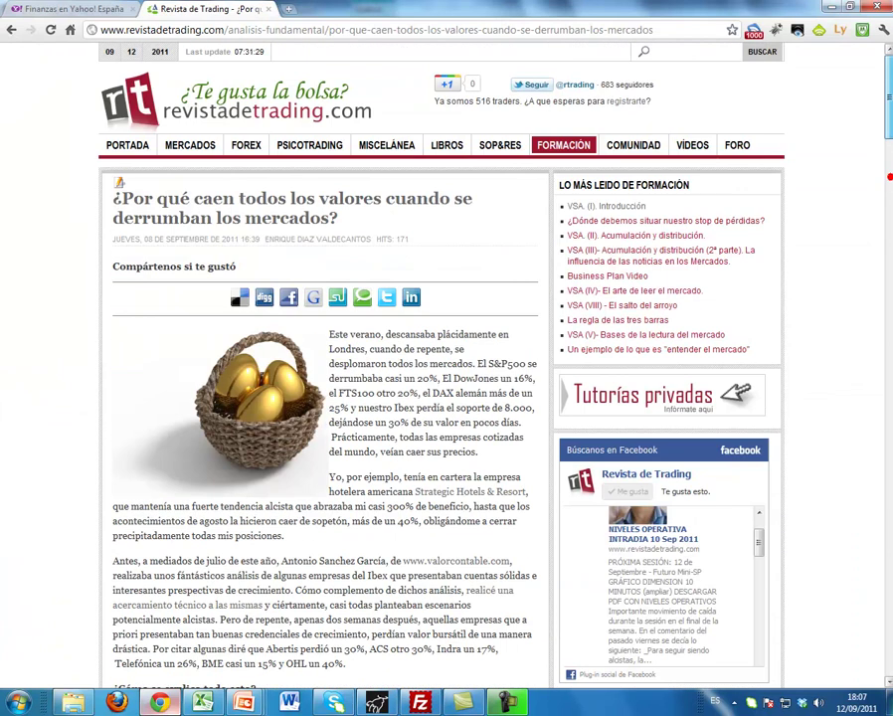
left_click(47, 10)
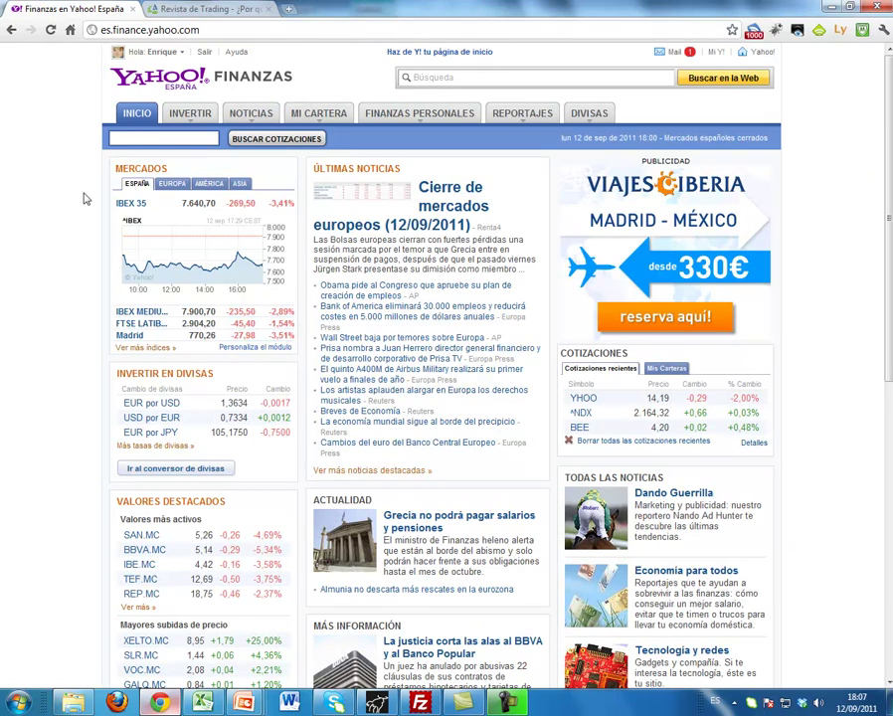
- Go through Índices > Mundo > EEUU to ^NDX and open its Cotizaciones históricas
mouse_move(250, 114)
left_click(176, 146)
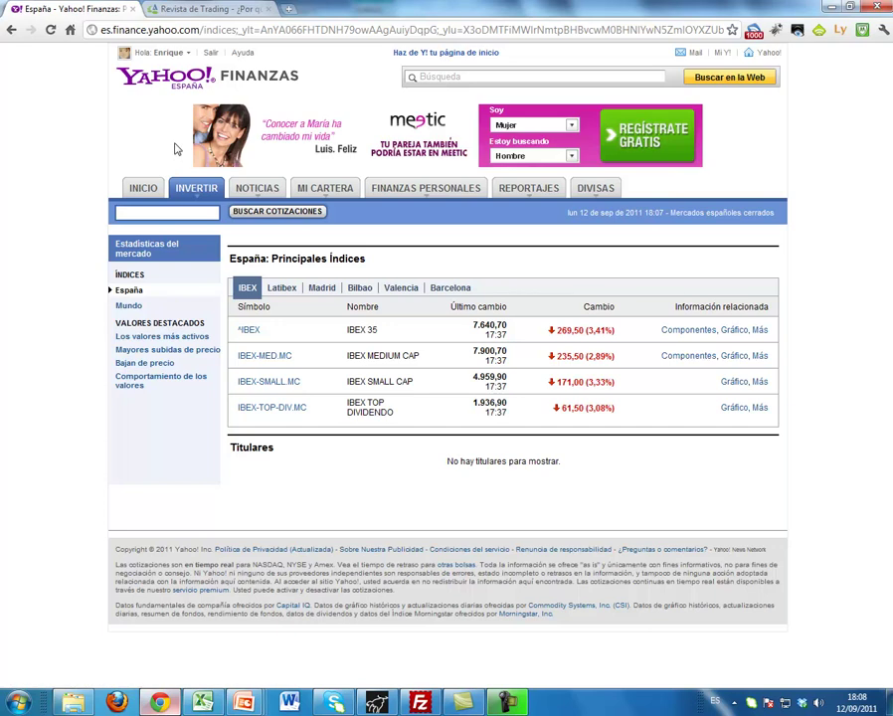
left_click(128, 306)
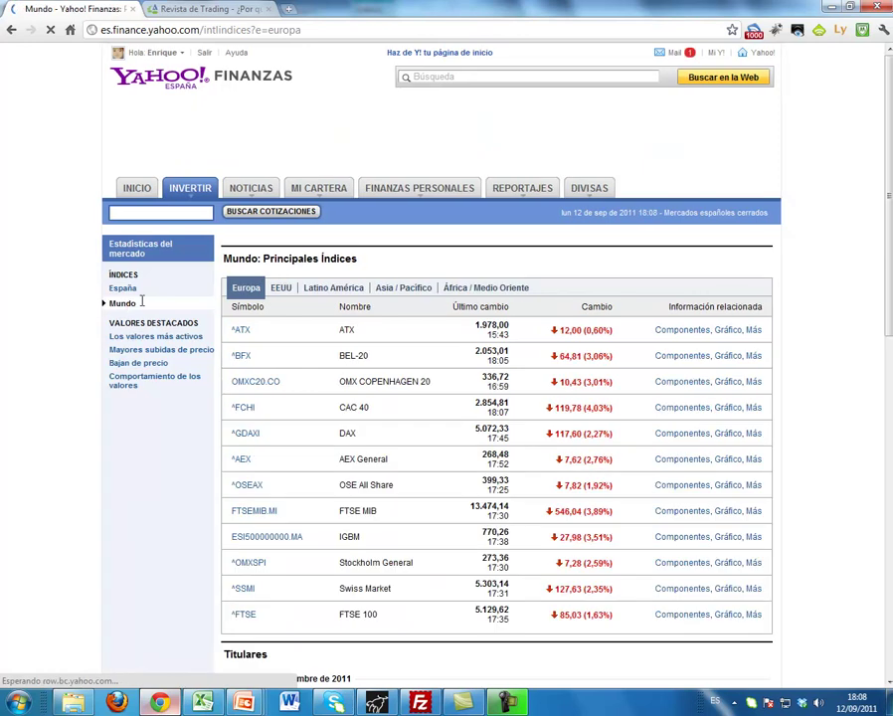
left_click(281, 288)
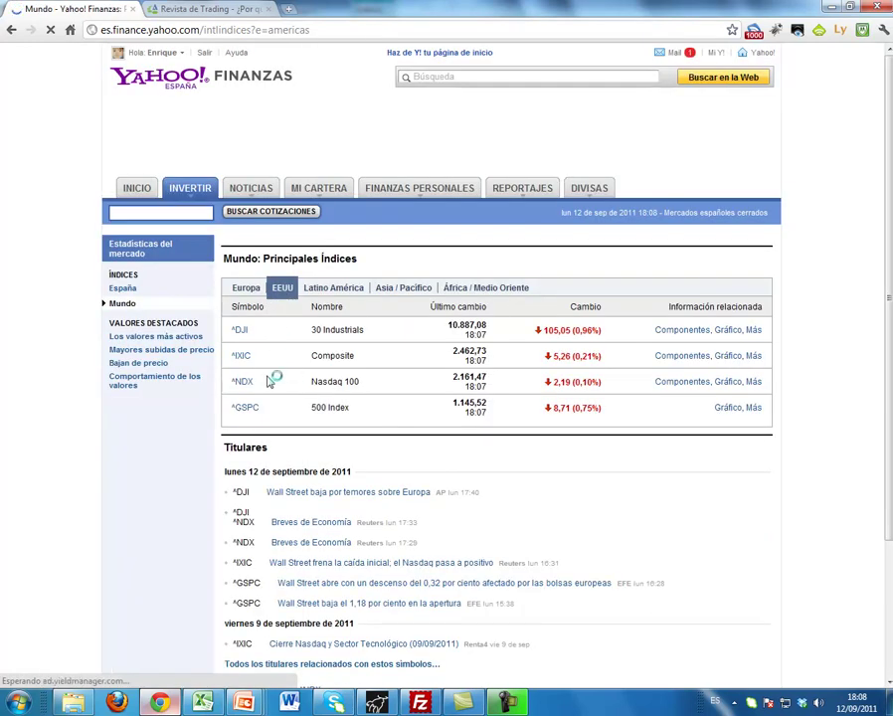
left_click(244, 382)
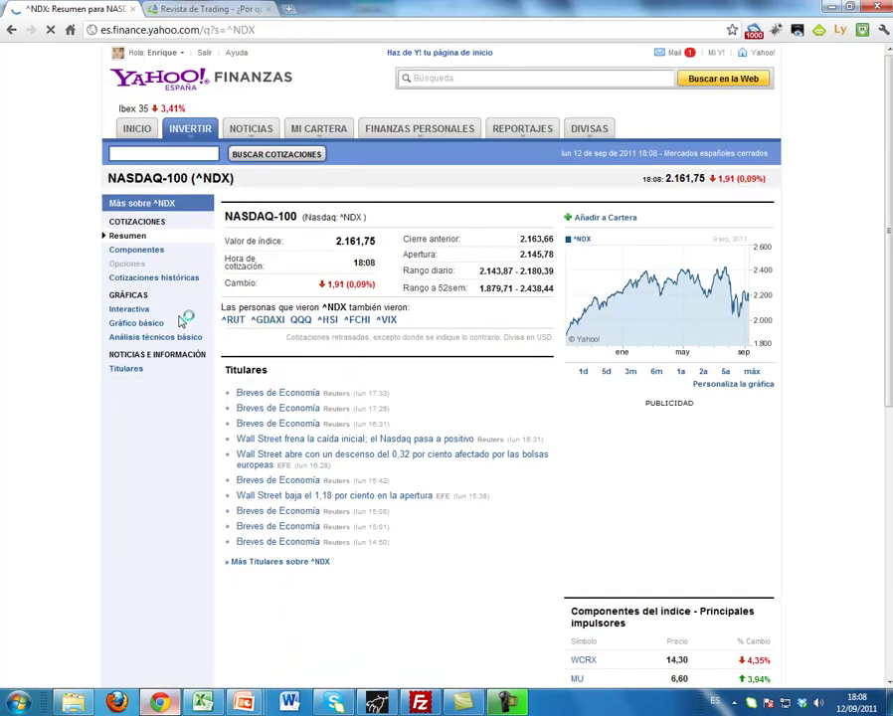
left_click(175, 279)
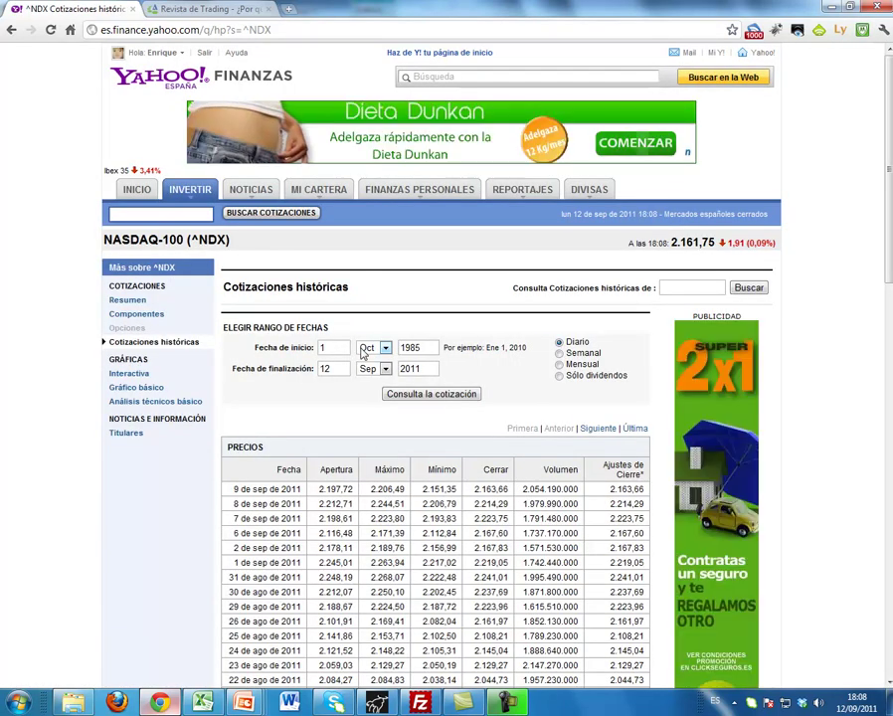
- Set the ^NDX start date to 1 Ene 2002 and refresh the price table
left_click(383, 348)
left_click(382, 362)
double_click(419, 347)
type("202")
key("BackSpace")
type("02")
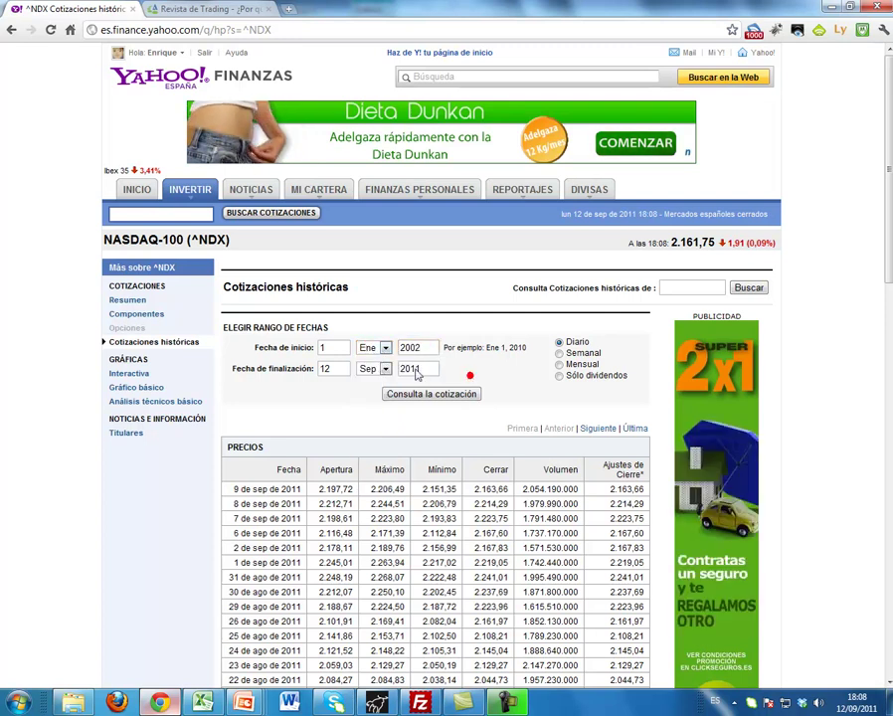
left_click(413, 395)
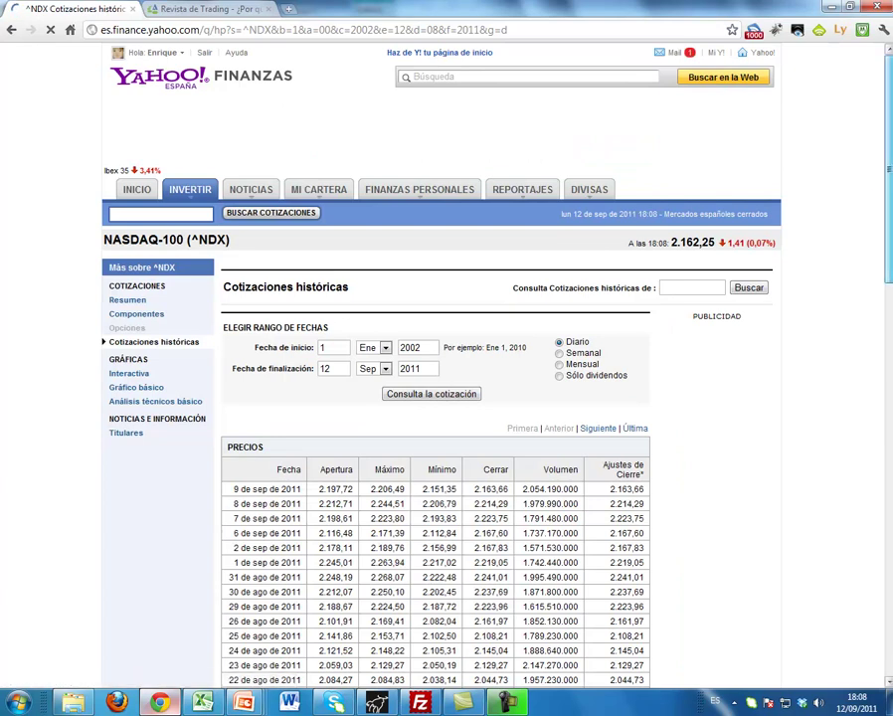
- Download the price table to a spreadsheet saved as Nasdaq.csv
scroll(438, 398, "down", 3)
scroll(545, 532, "down", 6)
scroll(545, 532, "down", 2)
left_click(308, 421)
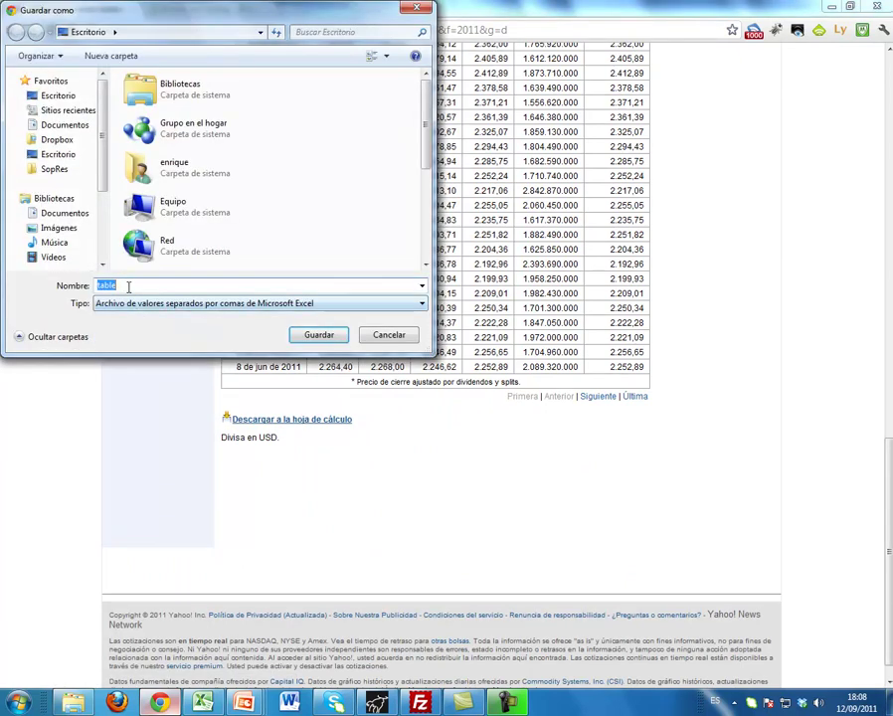
type("Nasdaq")
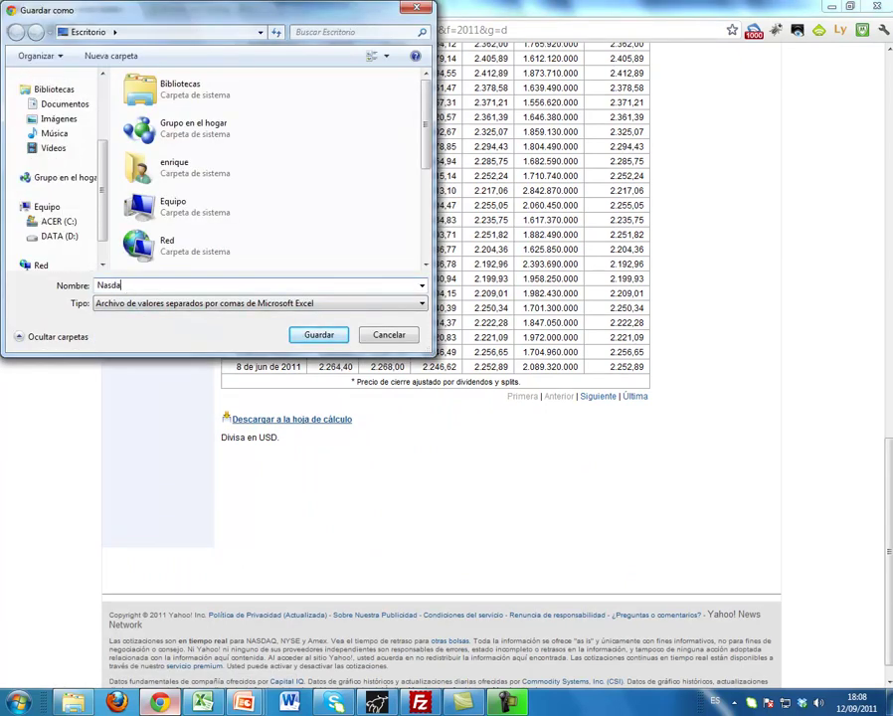
left_click(321, 336)
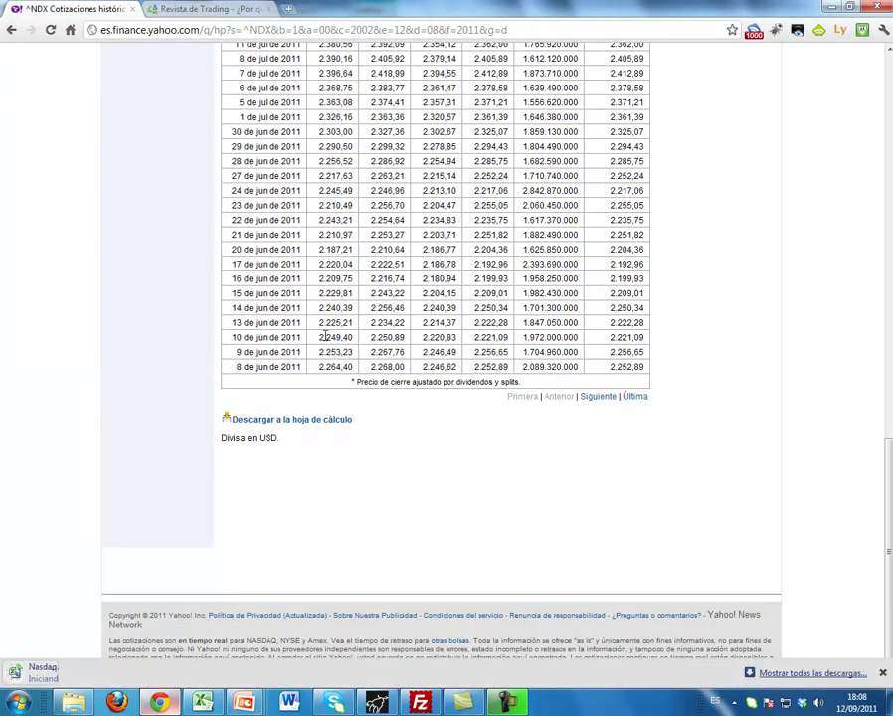
scroll(437, 348, "up", 5)
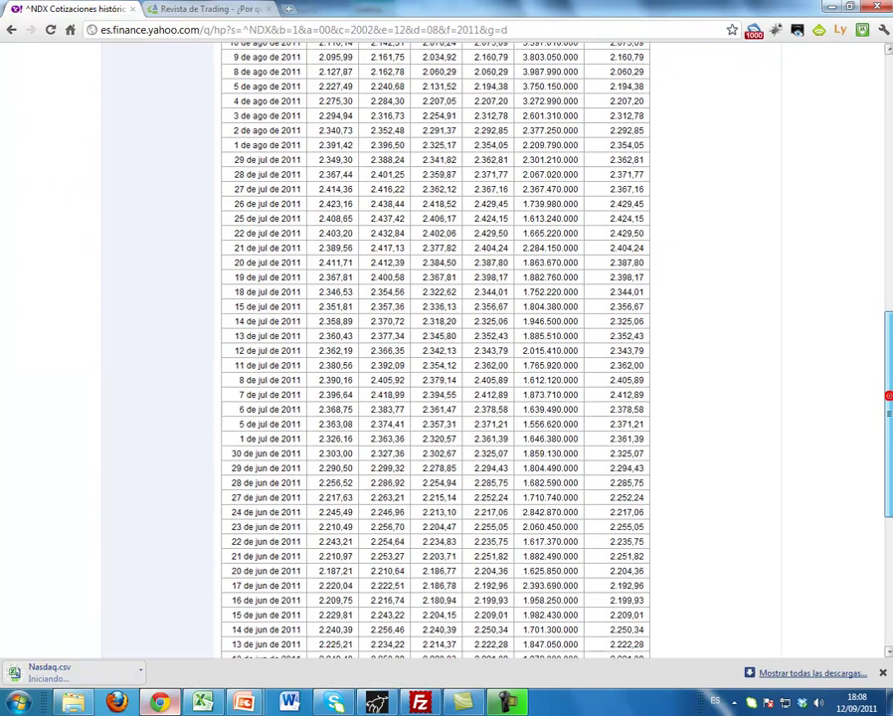
scroll(437, 348, "up", 8)
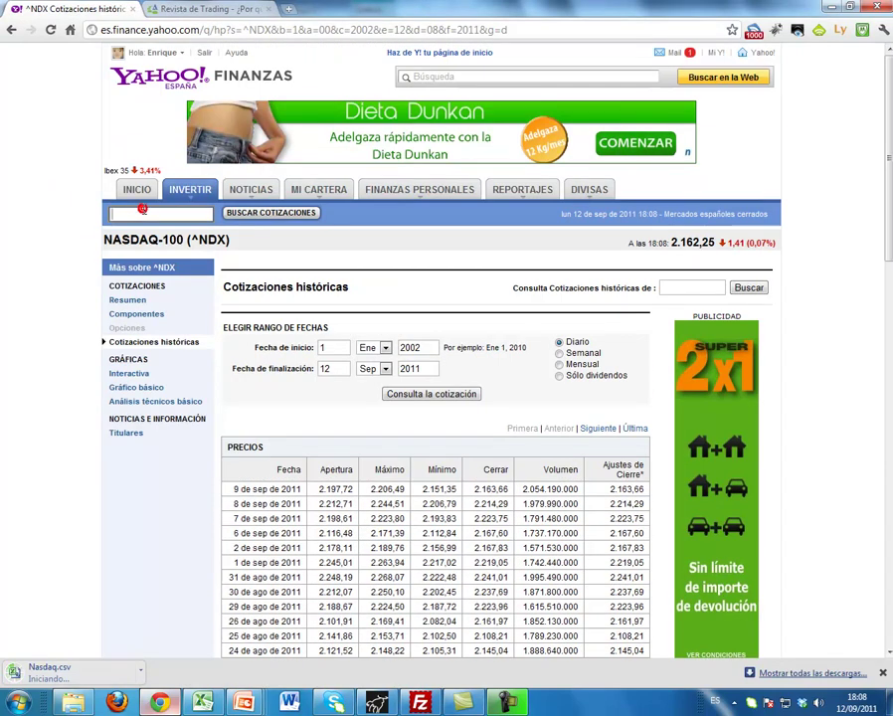
- Search for Yahoo Inc. (YHOO) and open its historical quotes
left_click(144, 211)
type("Yah")
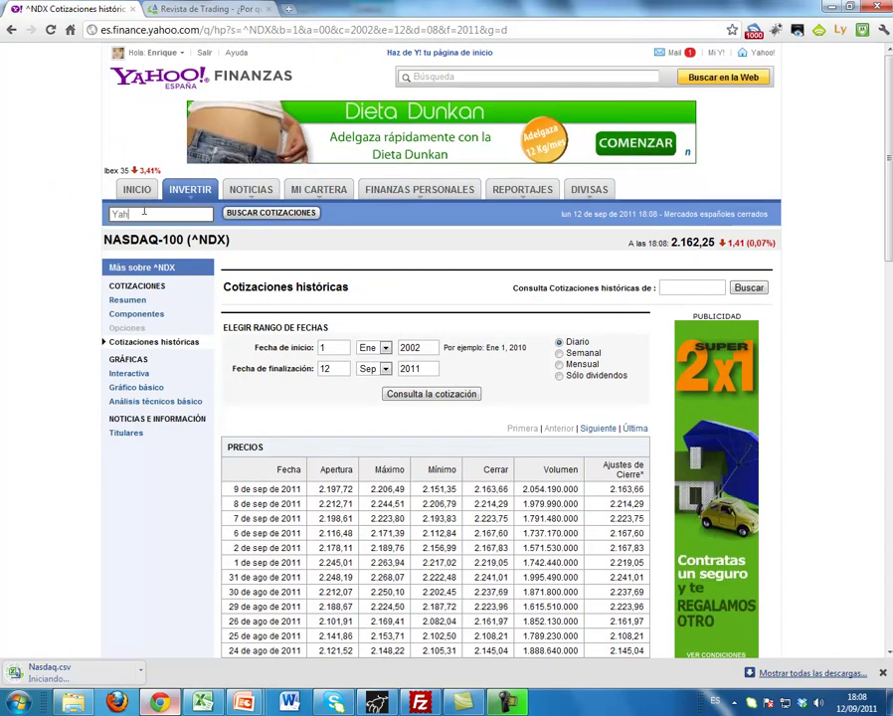
type("o")
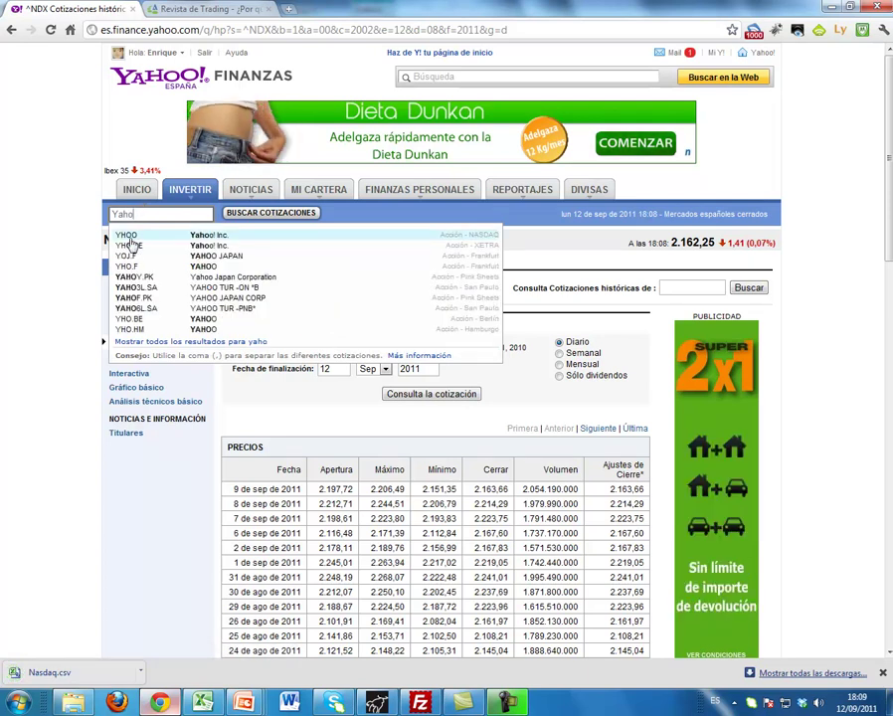
left_click(130, 239)
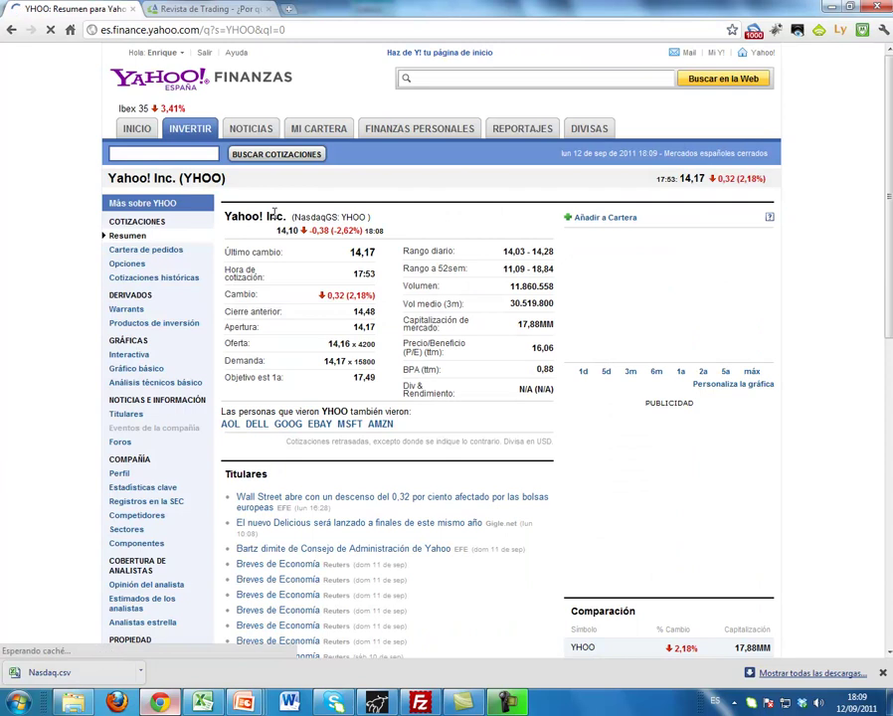
left_click(158, 285)
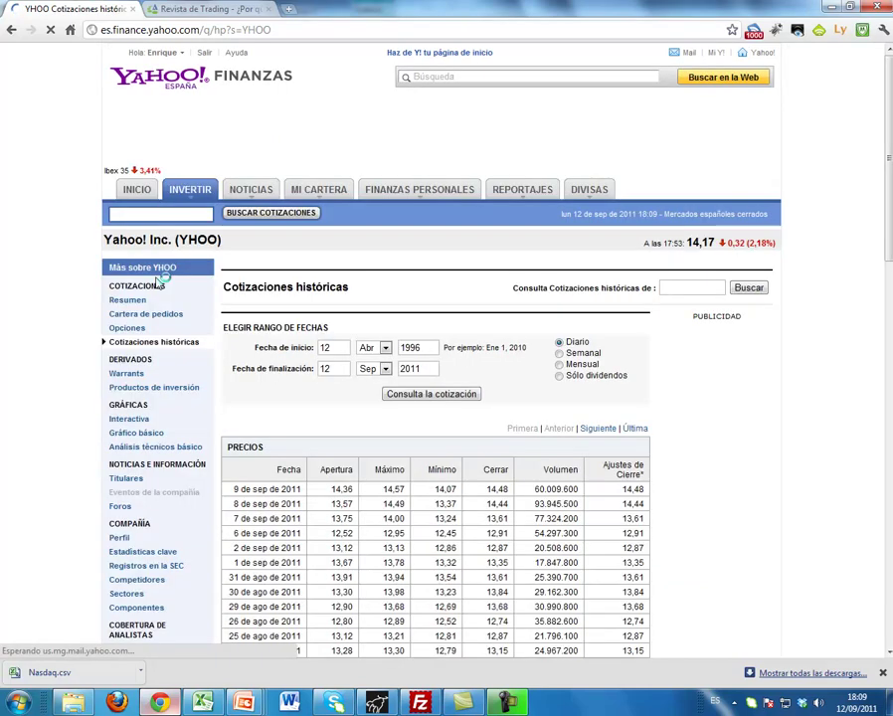
- Set the start date to 01 Ene 2002 and fetch the YHOO prices
double_click(328, 347)
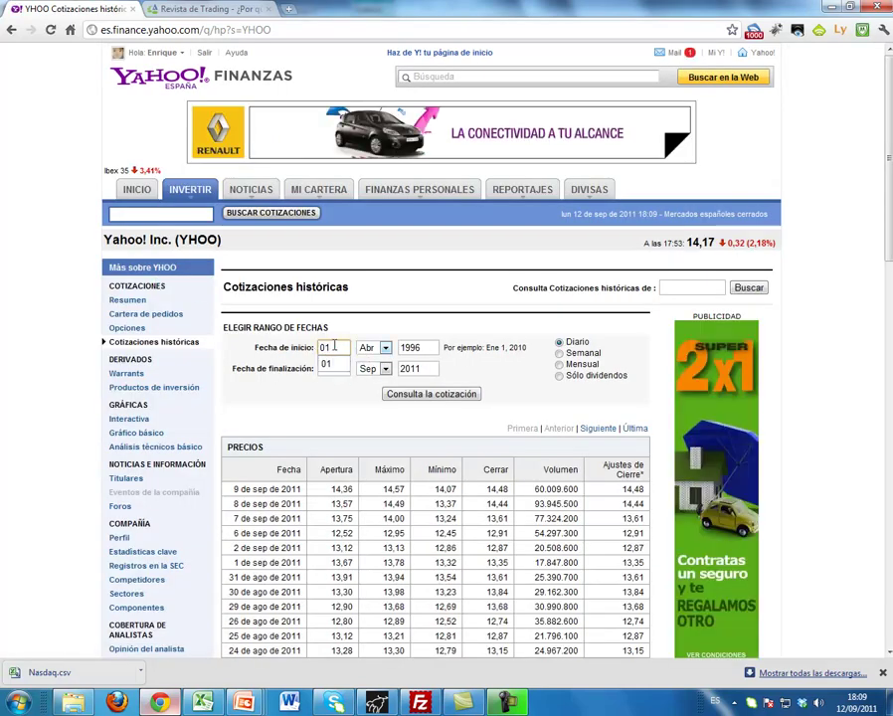
left_click(374, 347)
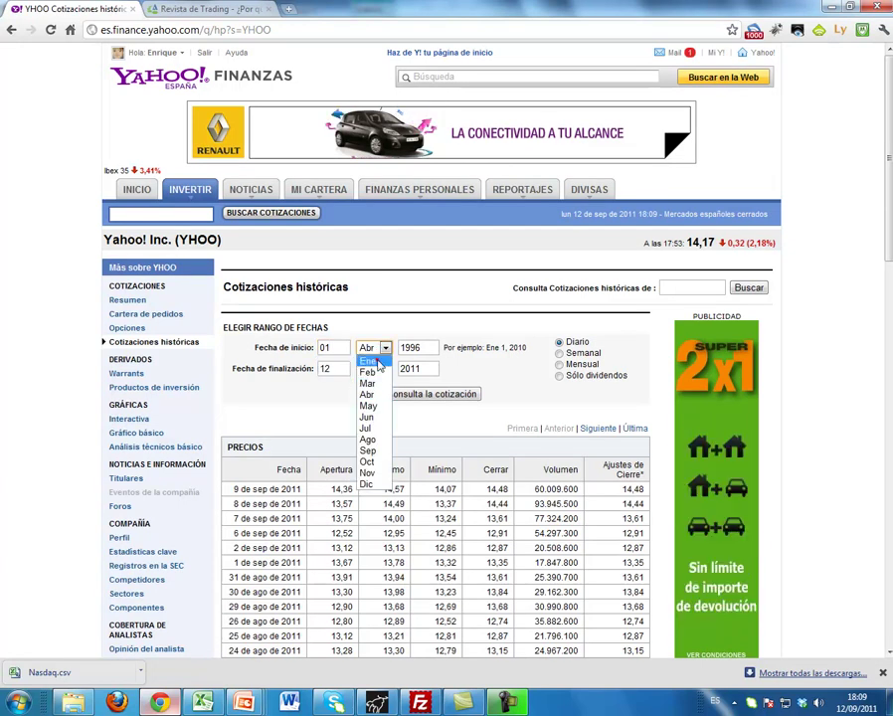
left_click(367, 360)
double_click(411, 347)
type("200")
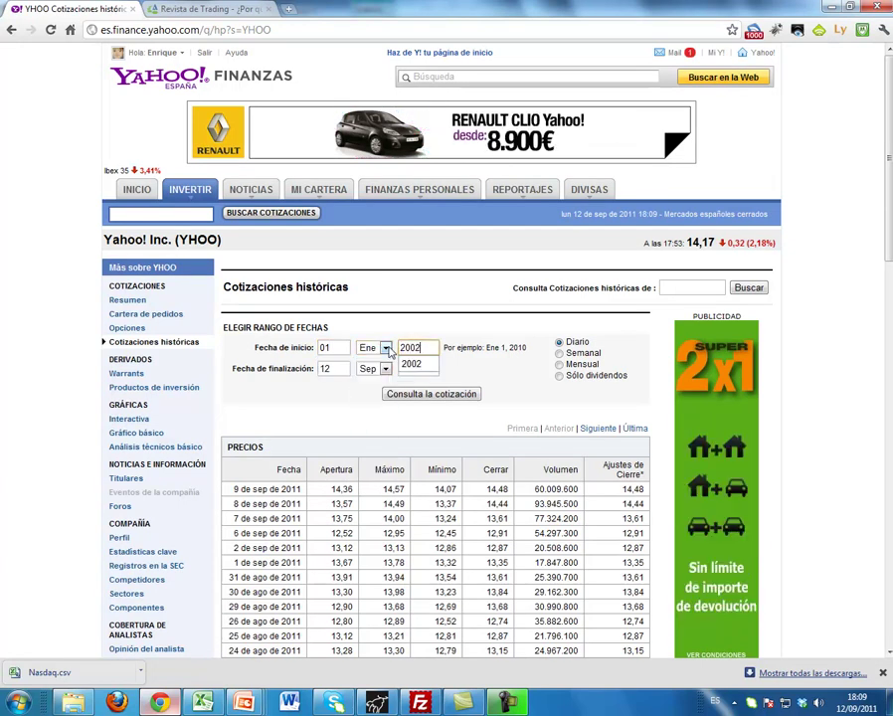
type("2")
left_click(500, 369)
left_click(454, 395)
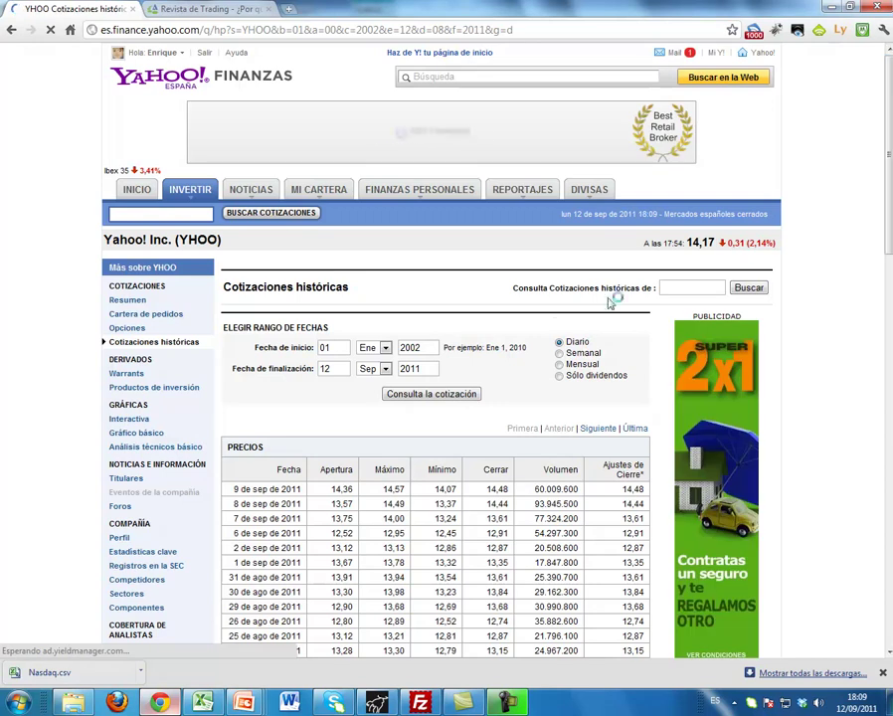
- Download the YHOO price table as a spreadsheet saved as Yahoo.csv
scroll(891, 196, "down", 3)
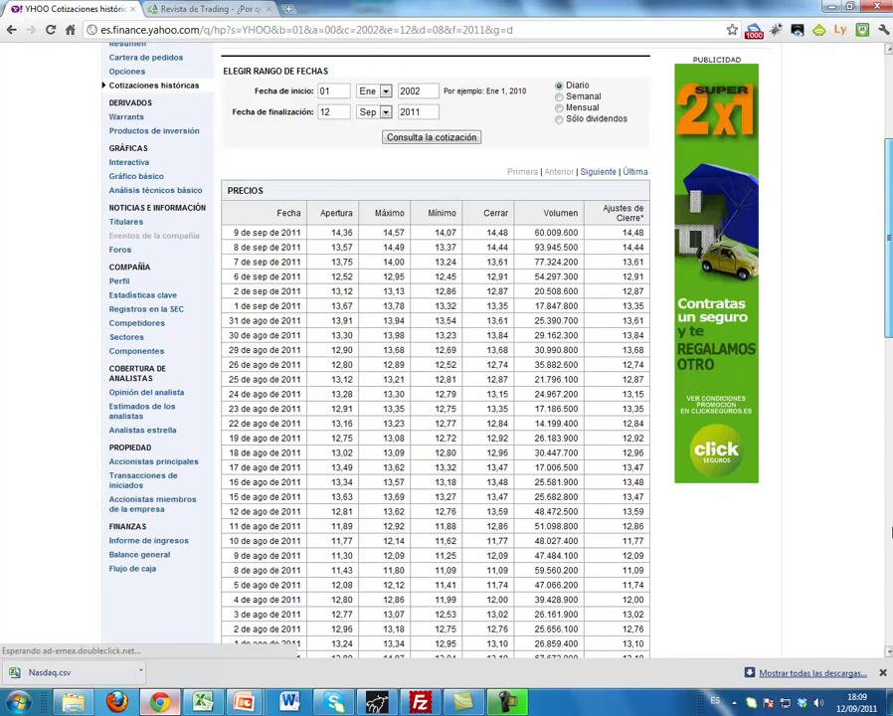
scroll(624, 394, "down", 2)
scroll(625, 438, "down", 10)
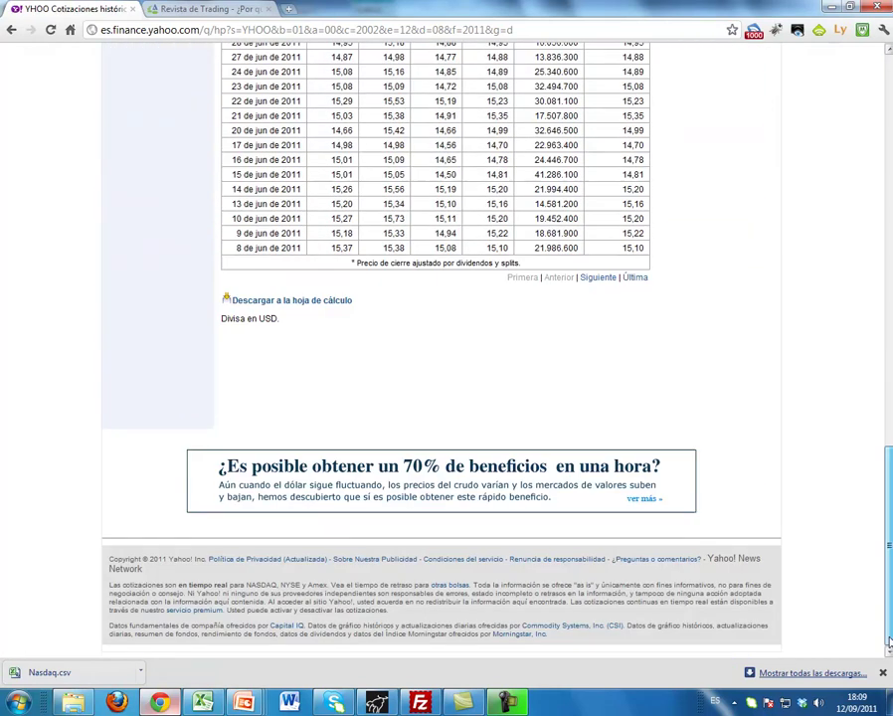
left_click(296, 303)
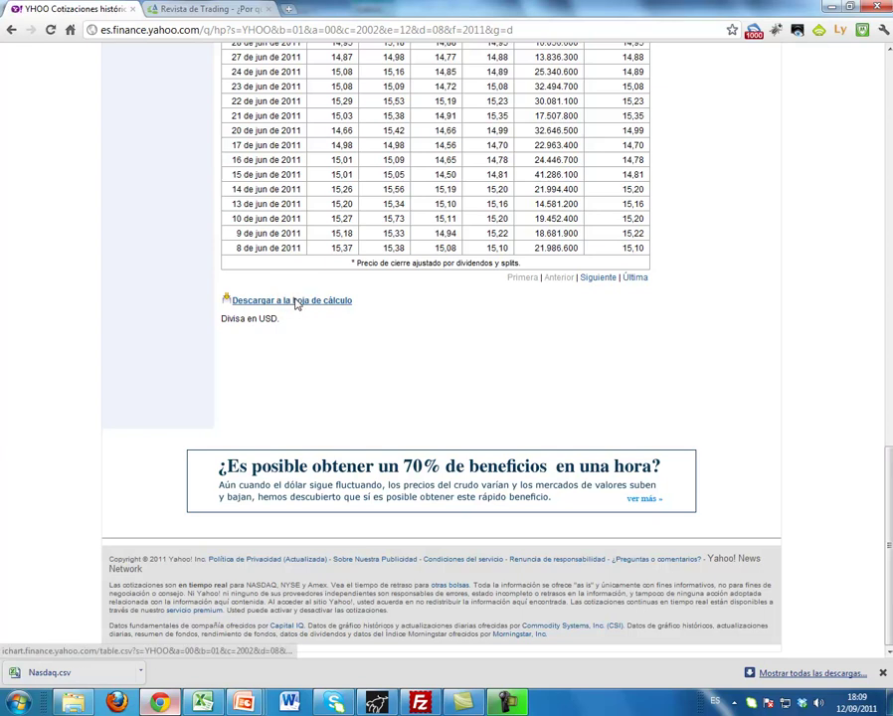
left_click(295, 302)
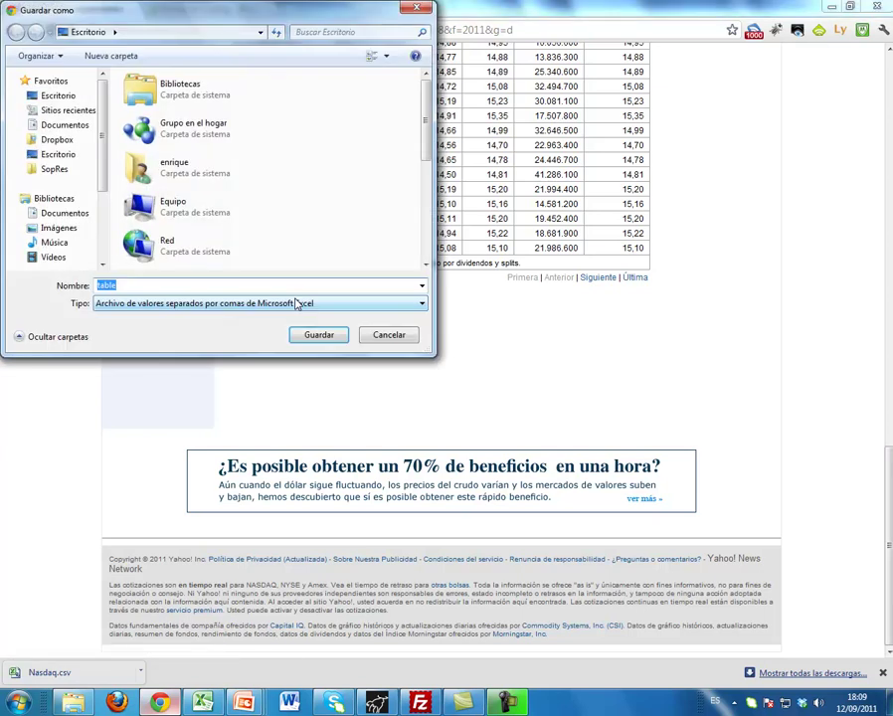
type("Y")
left_click(296, 332)
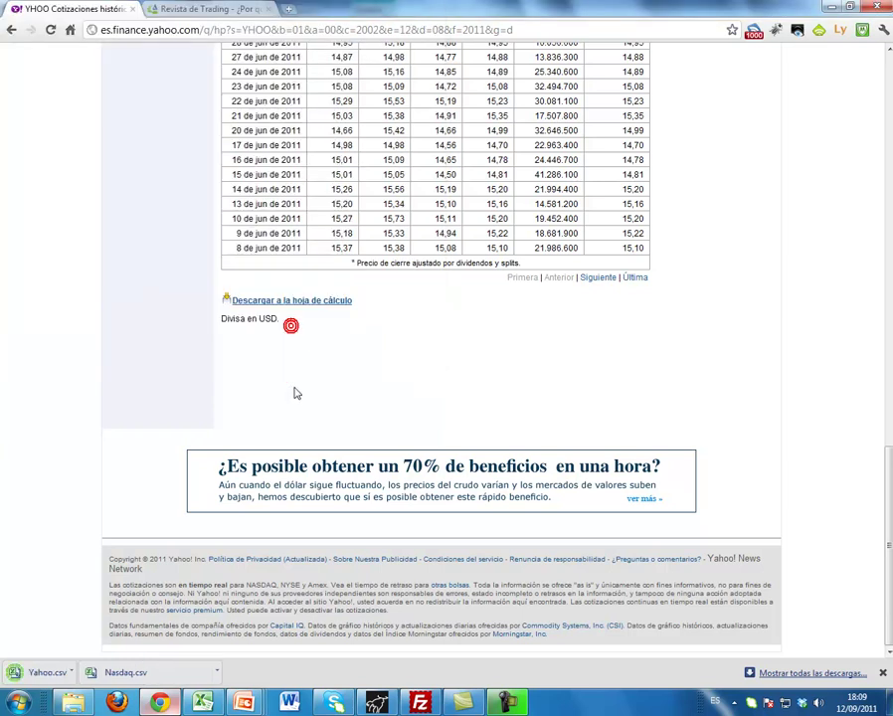
- Switch to Excel and create a new blank workbook, Libro2
left_click(204, 704)
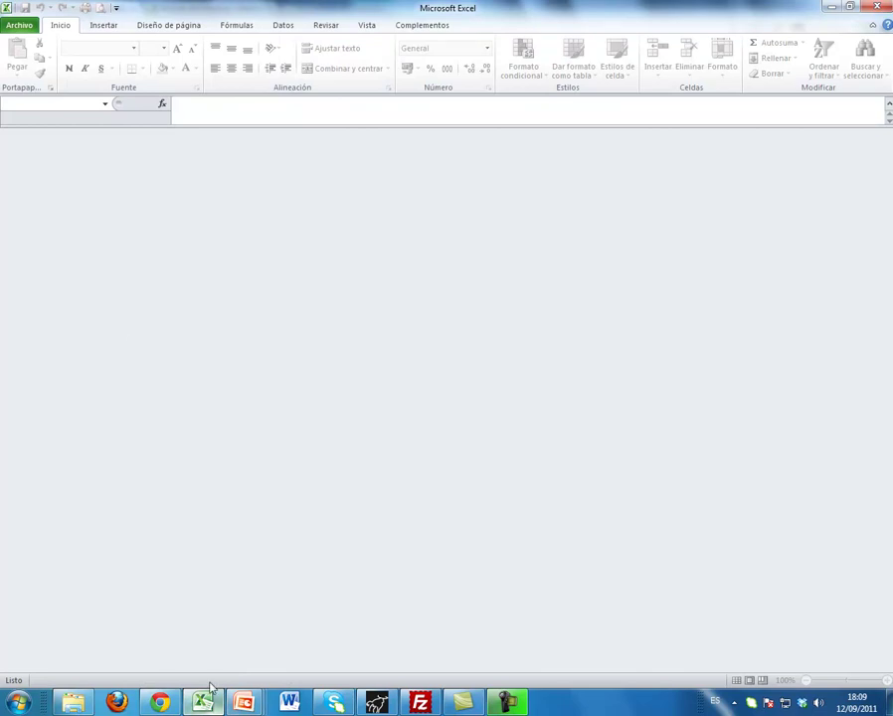
left_click(19, 25)
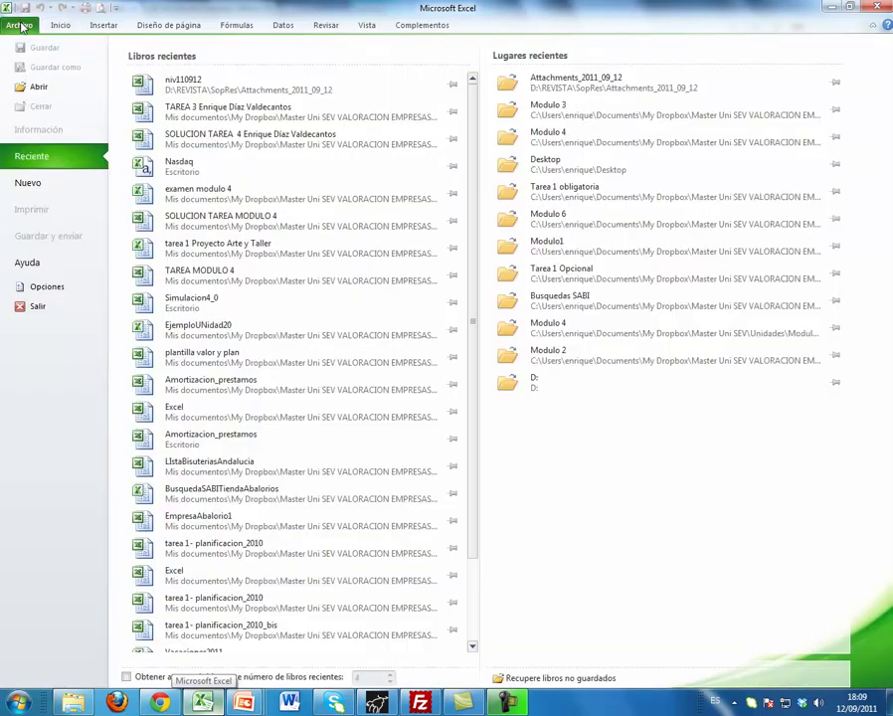
left_click(211, 703)
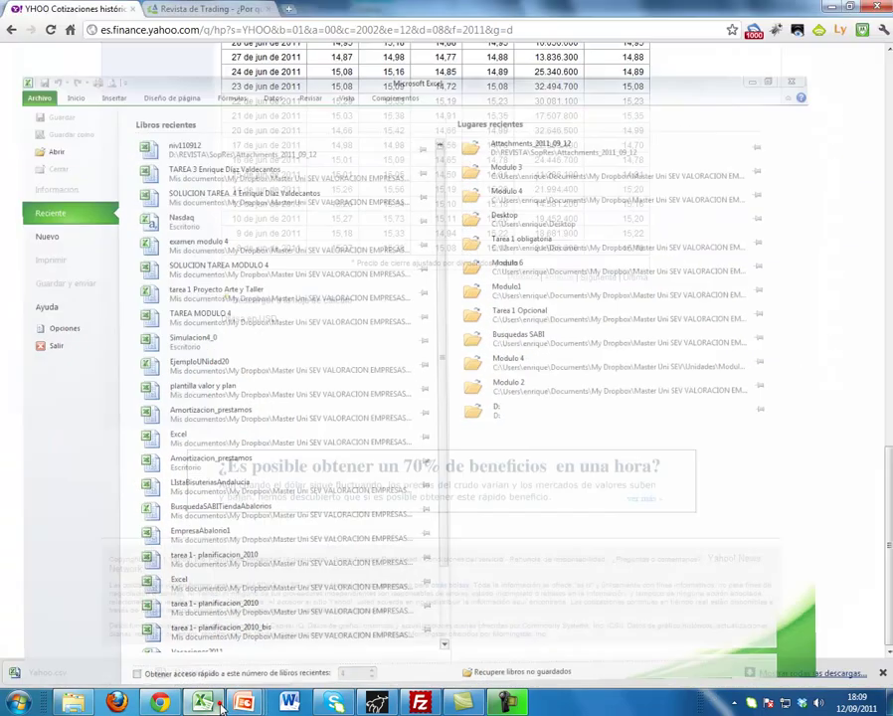
left_click(214, 703)
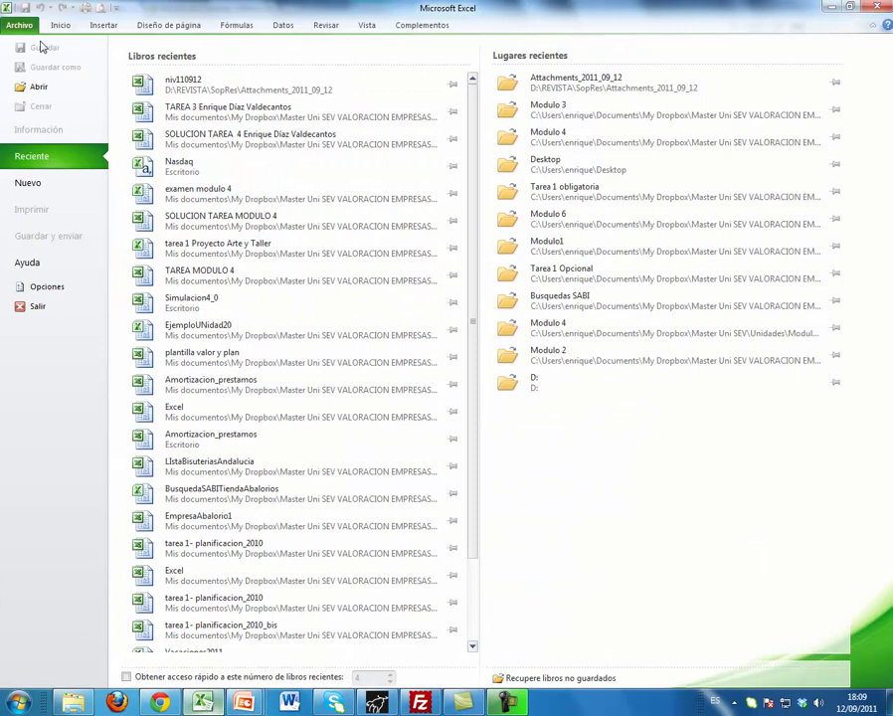
left_click(61, 28)
left_click(32, 28)
left_click(30, 183)
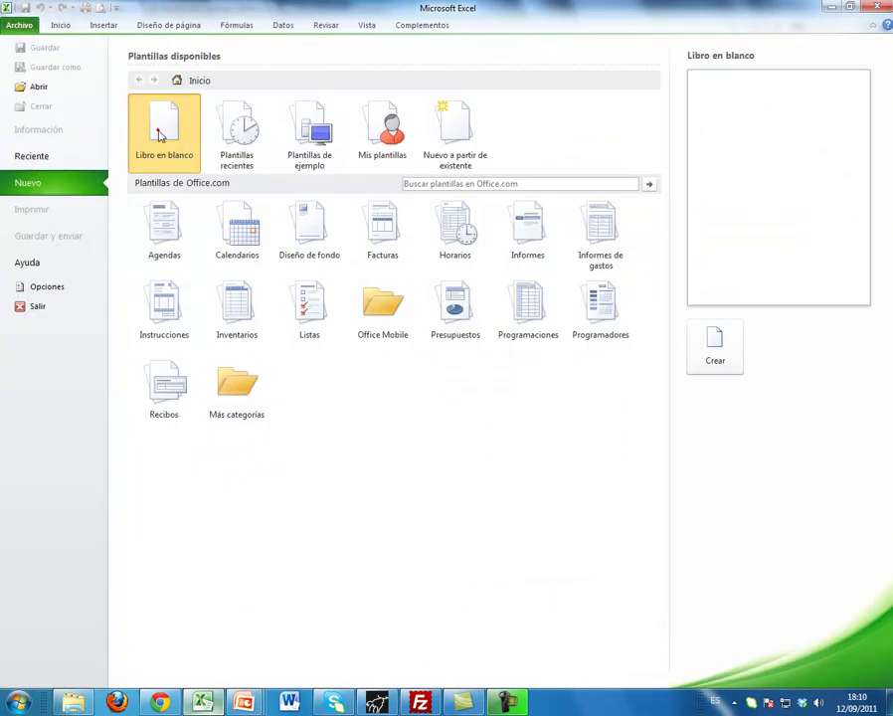
double_click(132, 152)
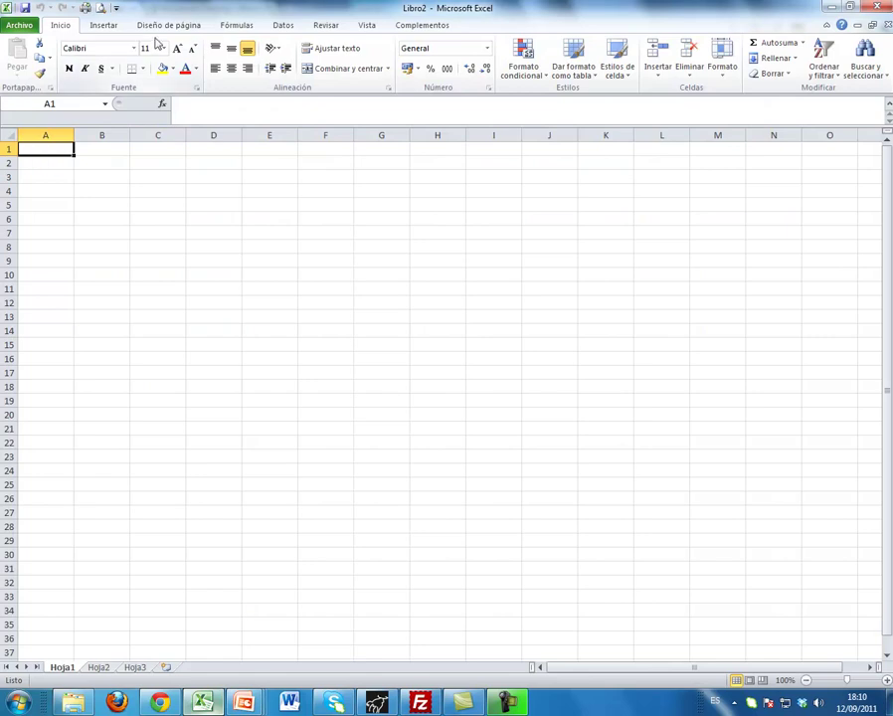
left_click(285, 26)
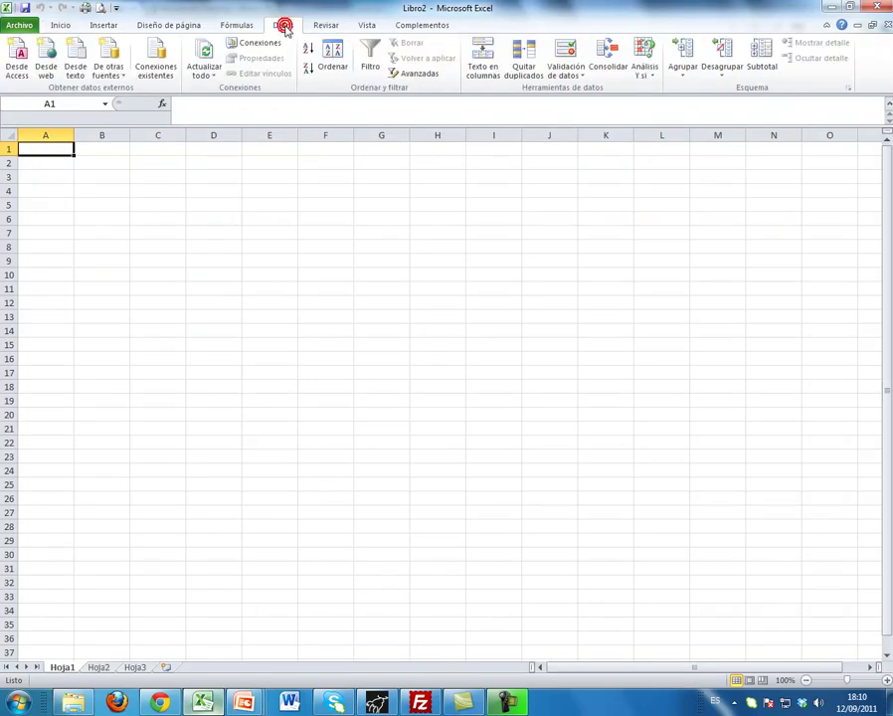
- Import the Nasdaq CSV at A1, comma-separated, with period decimals and comma thousands separator
left_click(78, 57)
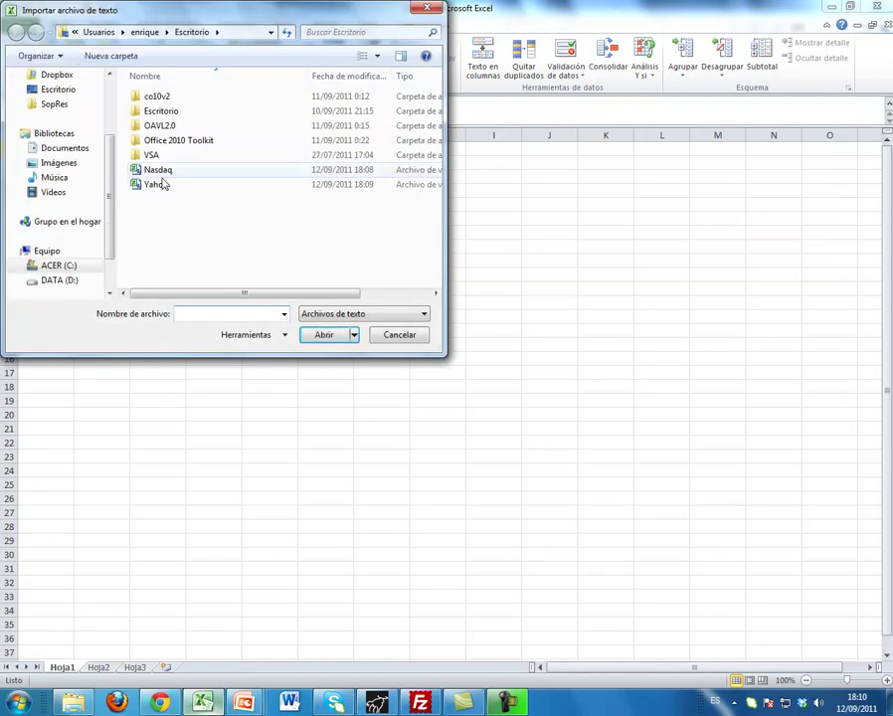
left_click(162, 170)
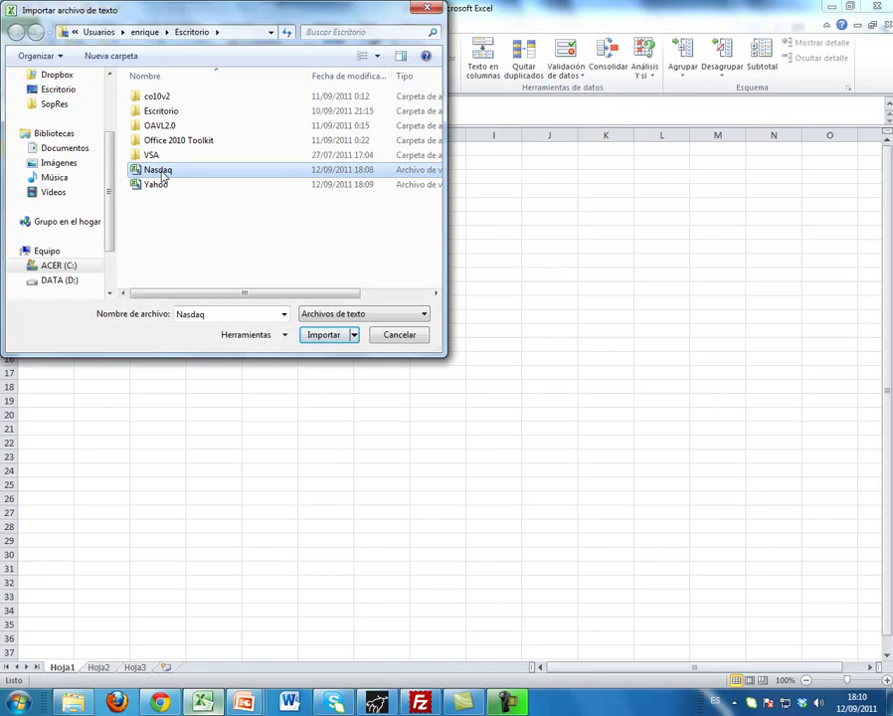
double_click(159, 170)
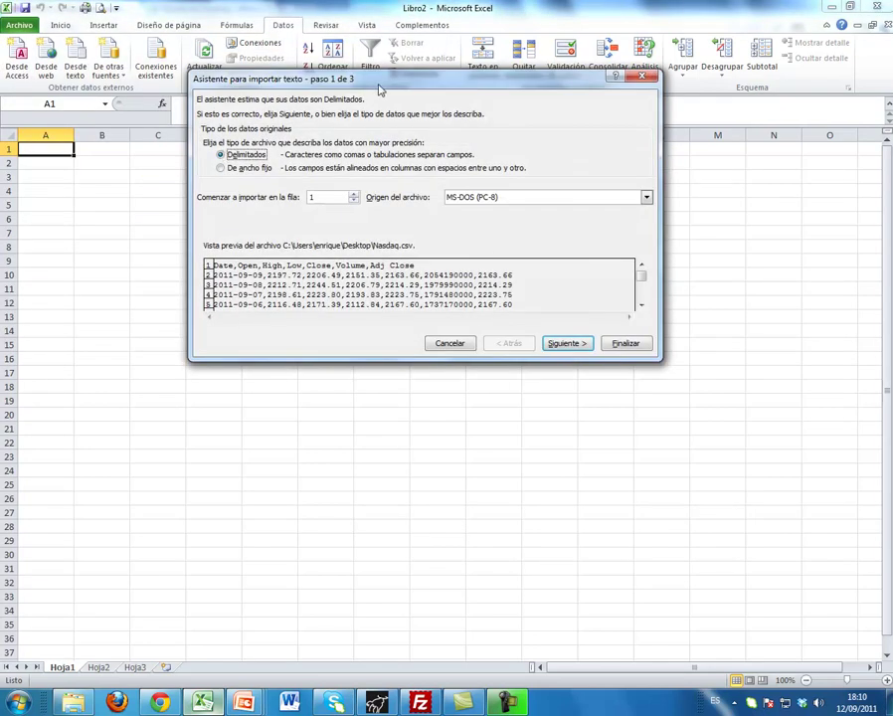
left_click(585, 345)
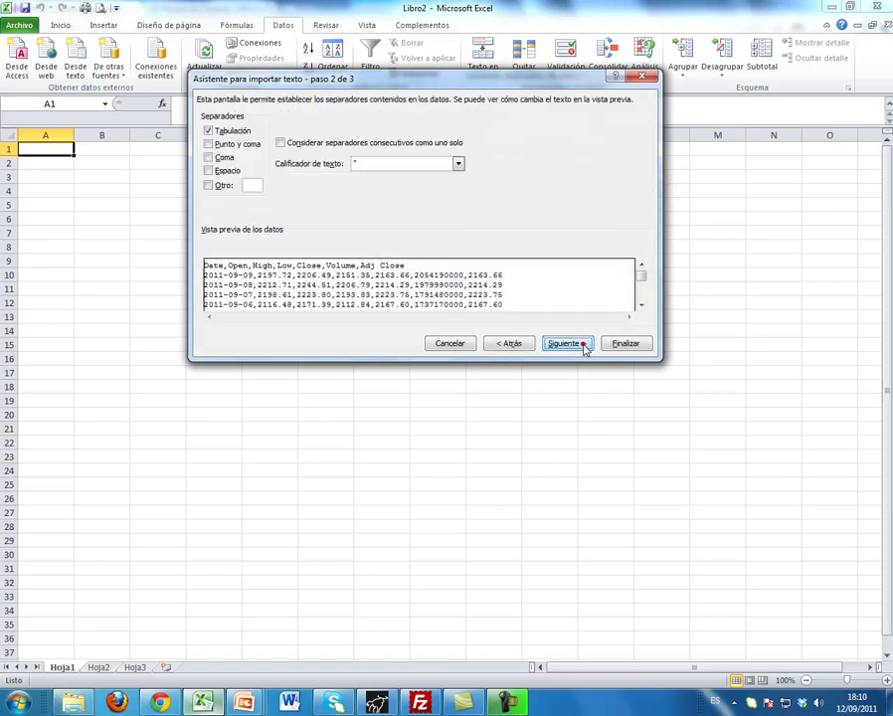
left_click(209, 158)
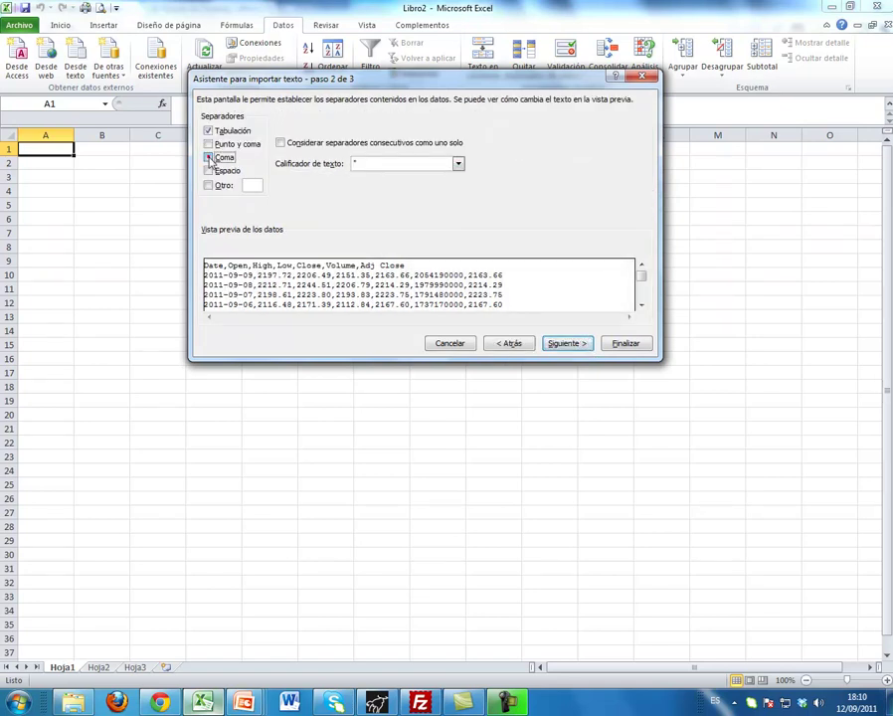
left_click(569, 346)
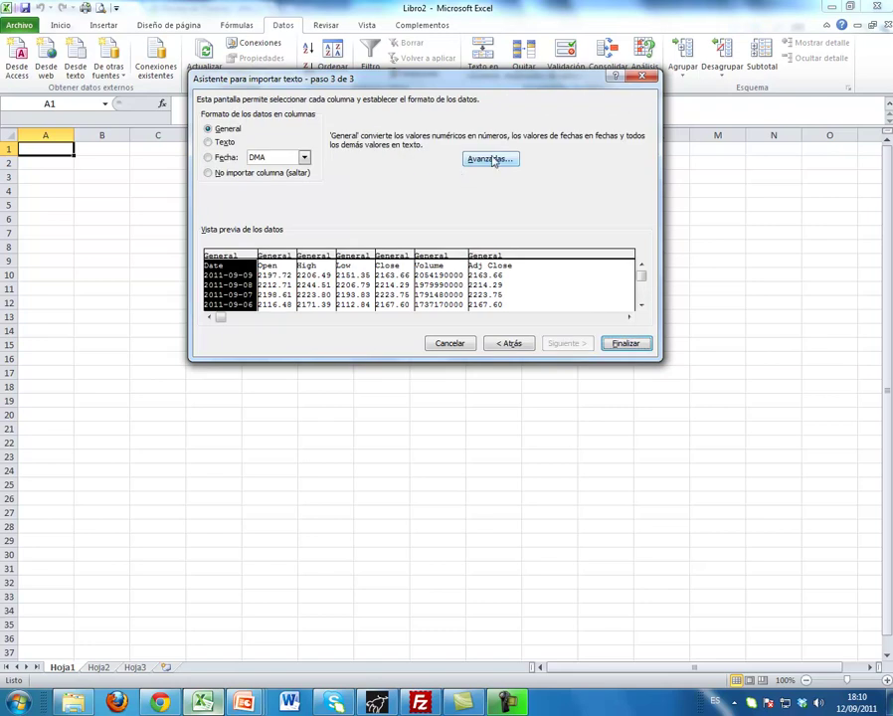
left_click(492, 160)
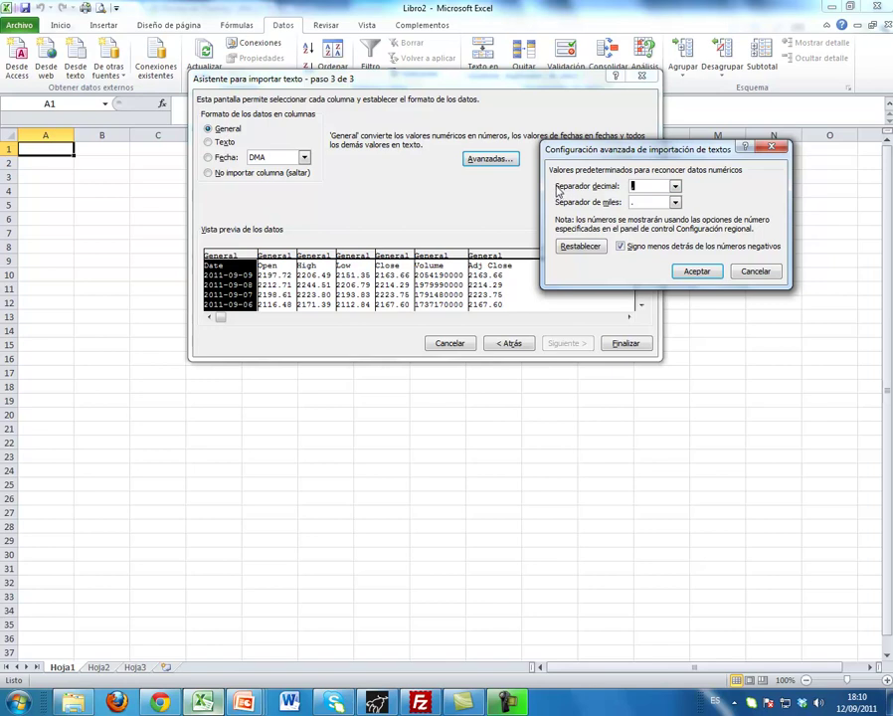
left_click(675, 186)
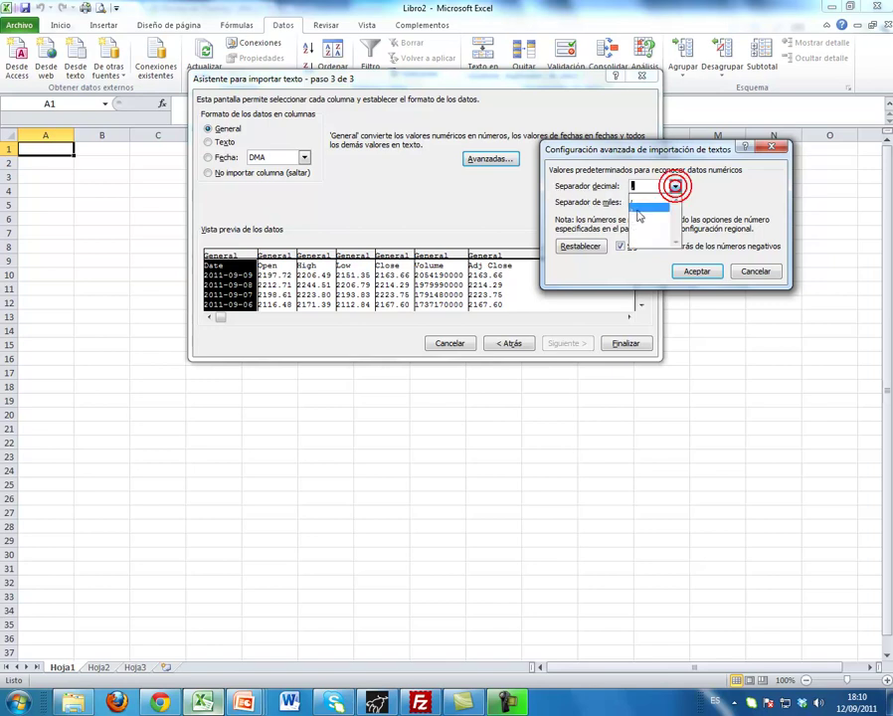
left_click(634, 215)
left_click(676, 203)
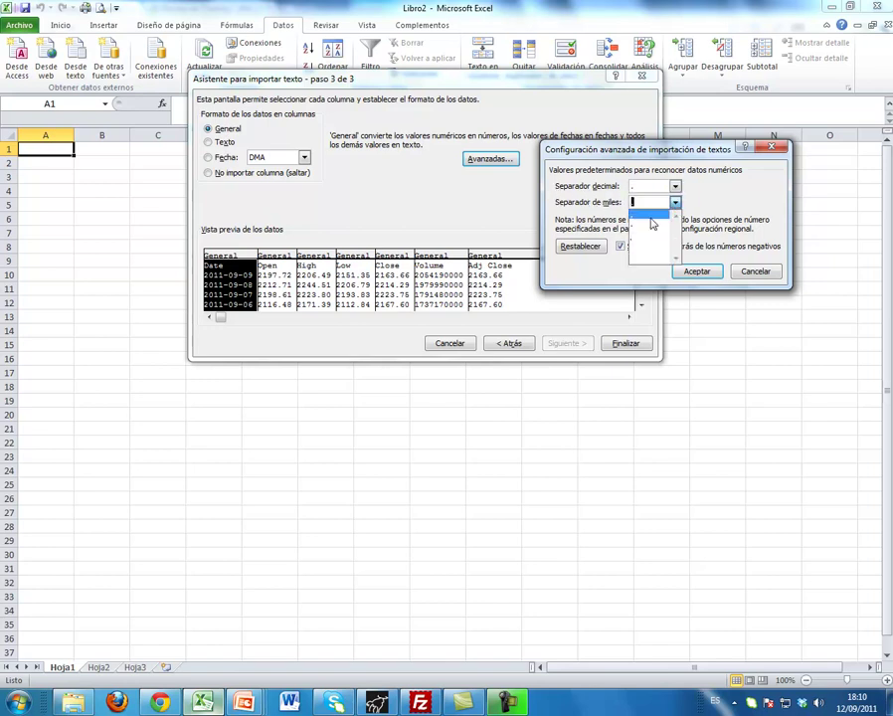
left_click(651, 223)
left_click(698, 272)
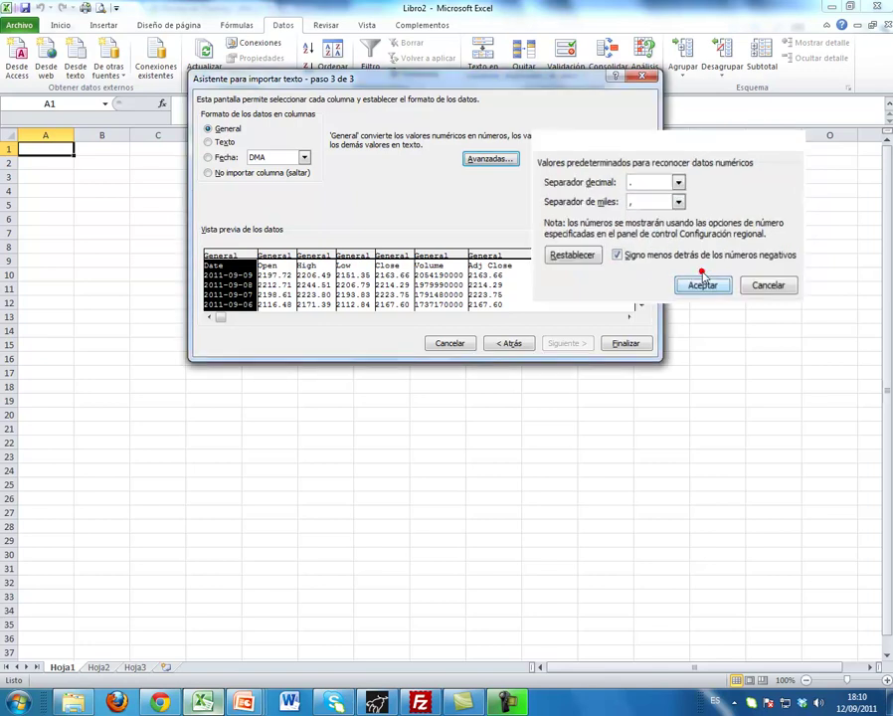
left_click(627, 344)
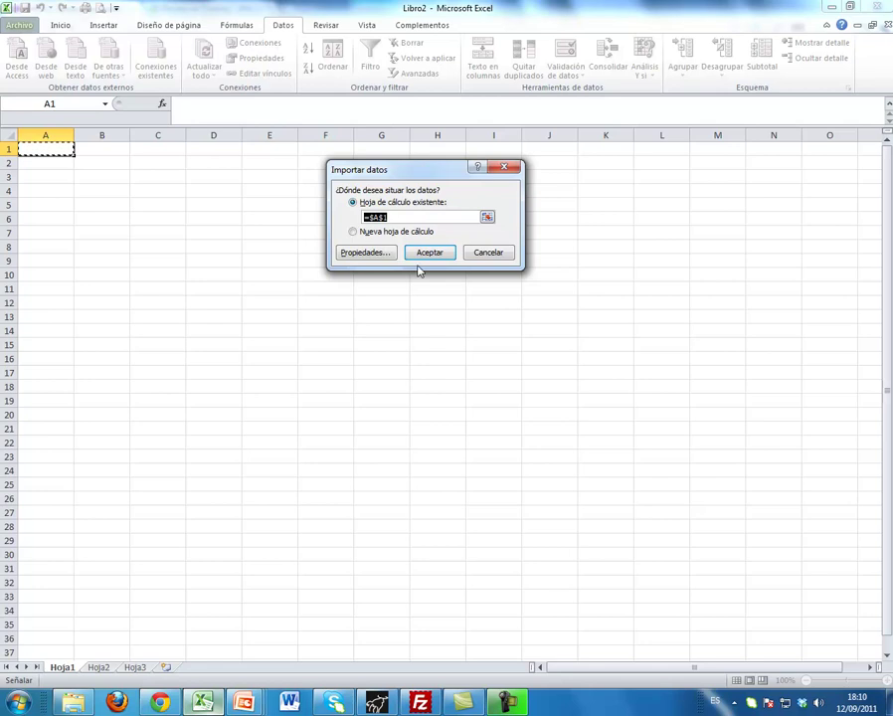
left_click(428, 252)
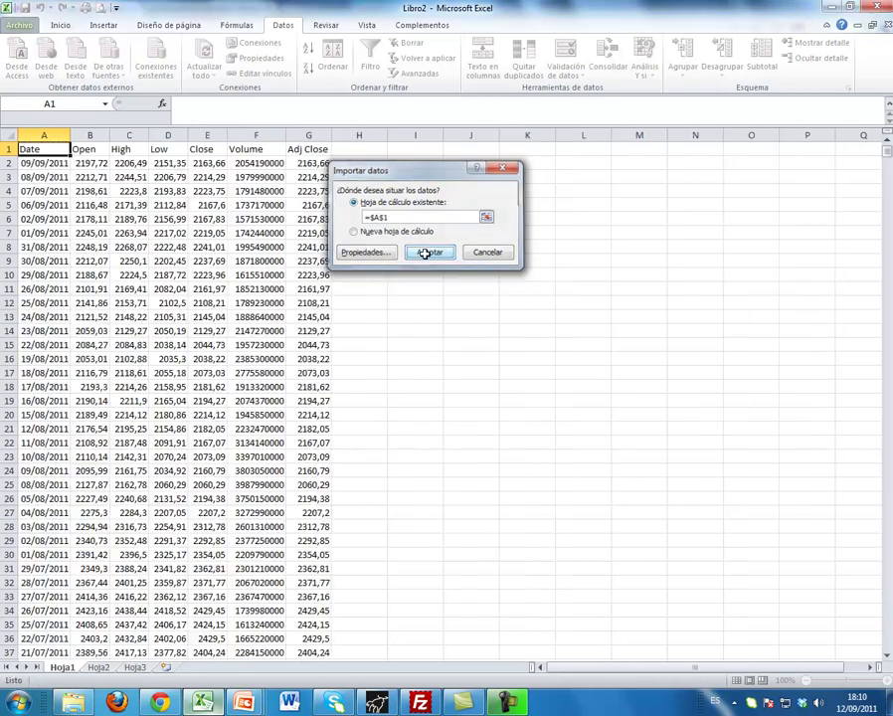
- Delete the Open through Volume columns, keeping only Date and Adj Close
left_click(415, 270)
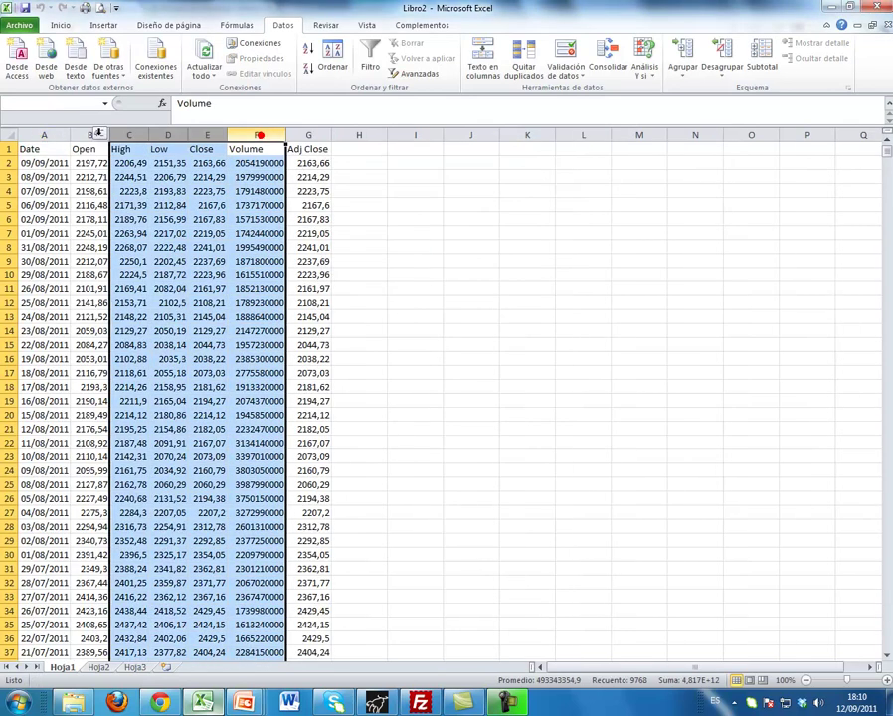
left_click_drag(260, 133, 90, 134)
right_click(96, 135)
left_click(110, 169)
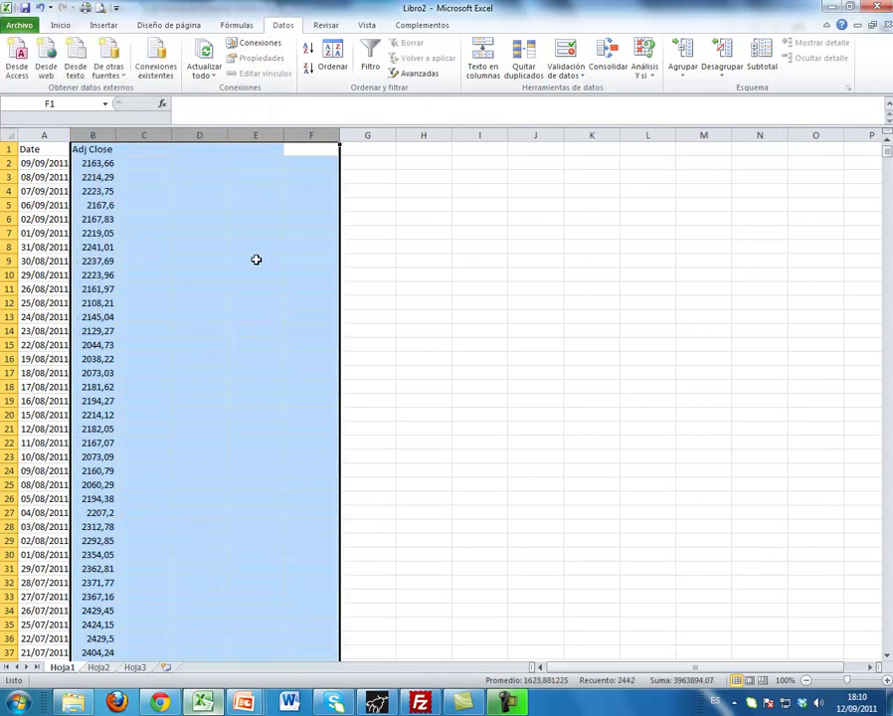
left_click(254, 259)
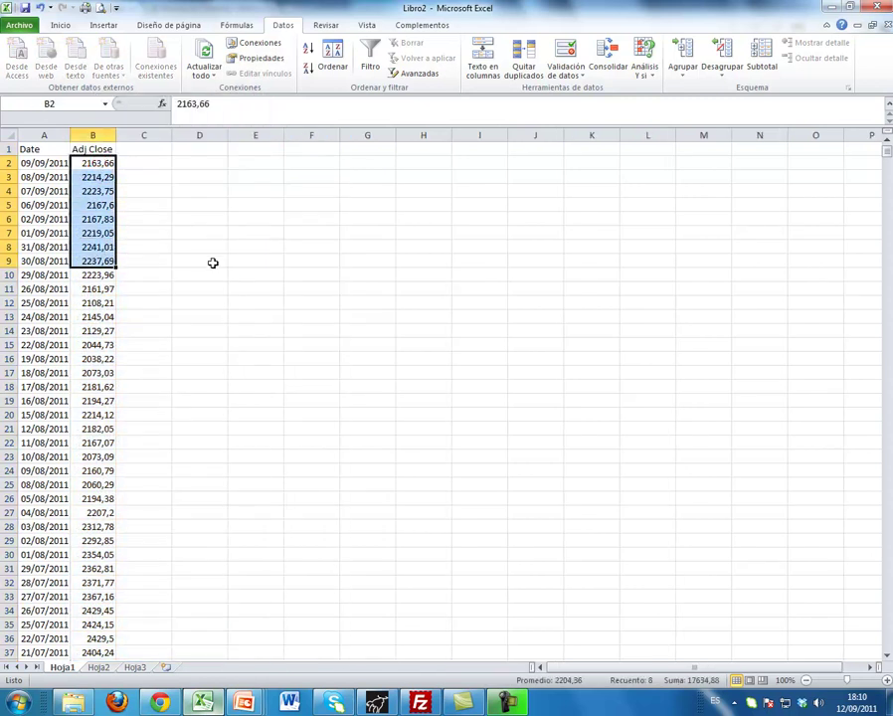
left_click(210, 261)
left_click(191, 147)
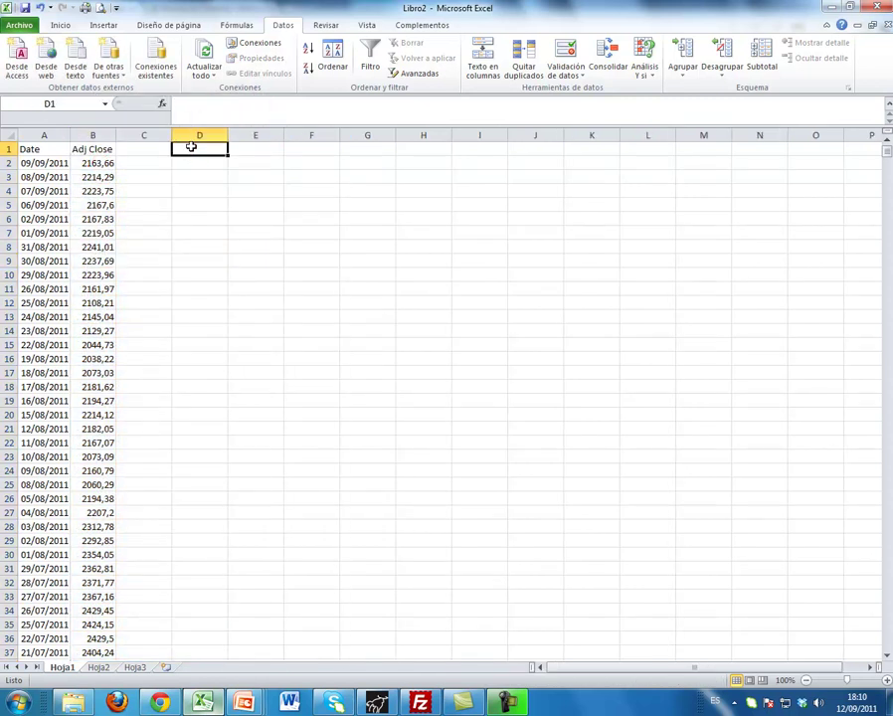
- Open the Yahoo CSV in the text import wizard with comma as separator
left_click(76, 58)
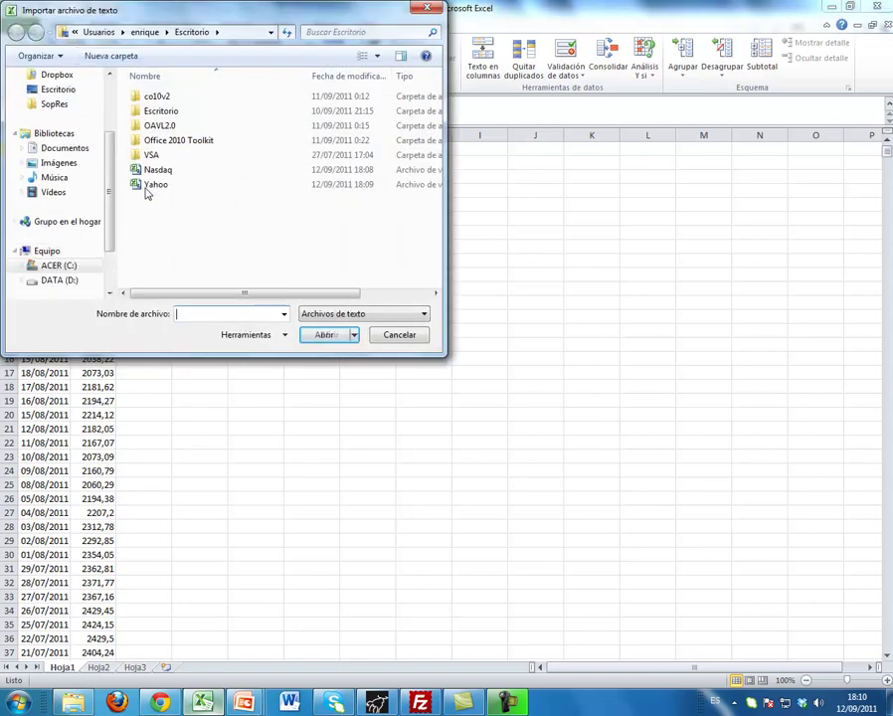
double_click(151, 184)
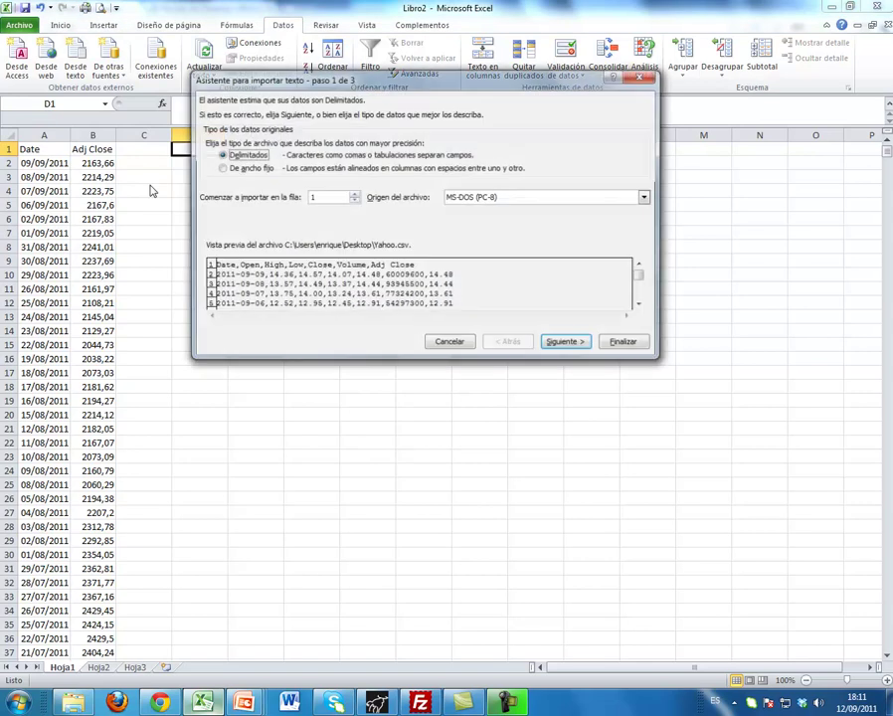
left_click(568, 344)
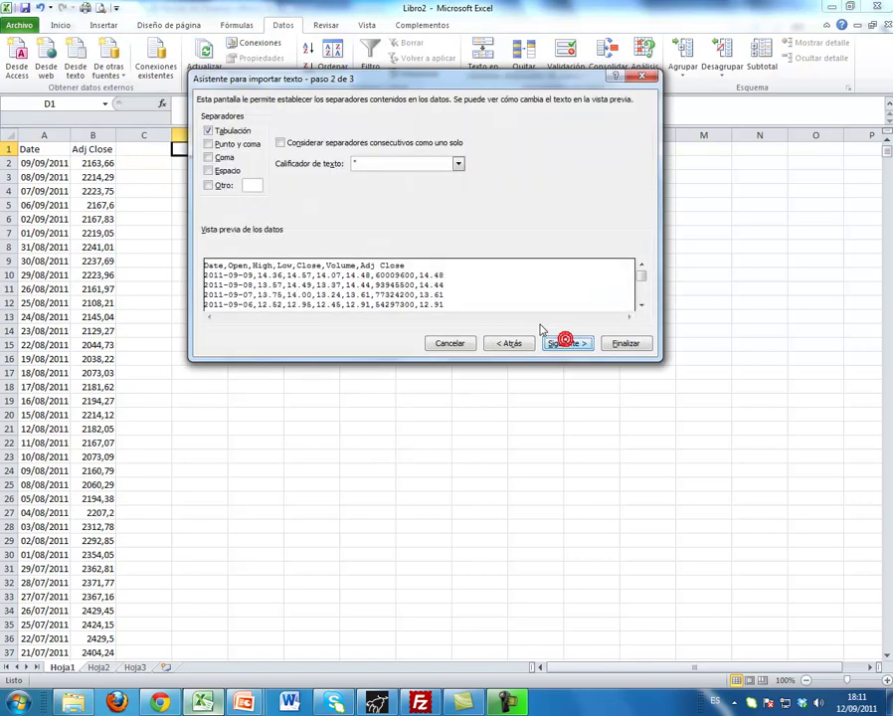
left_click(209, 157)
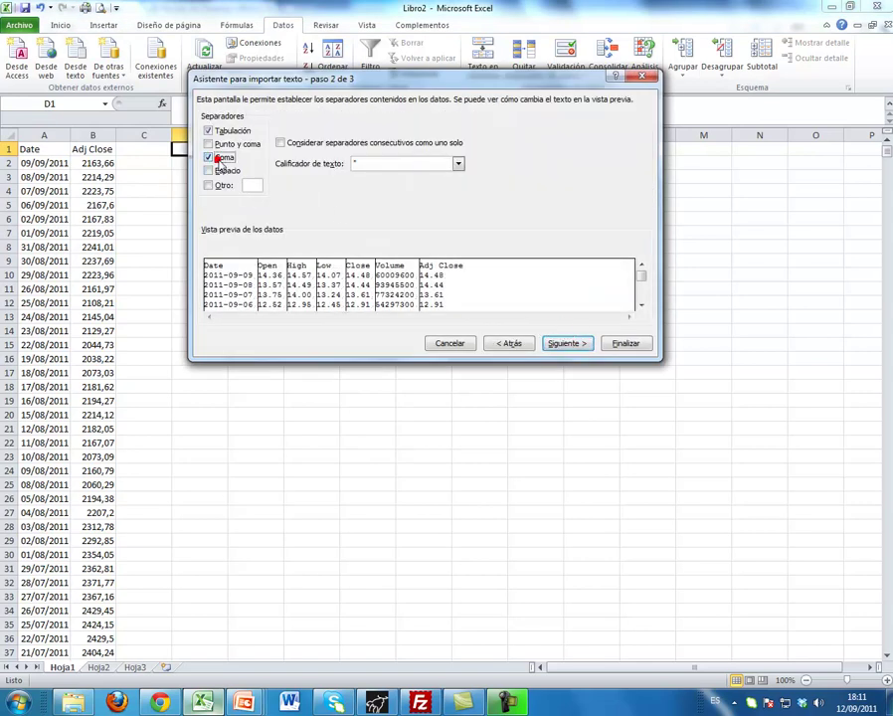
left_click(563, 343)
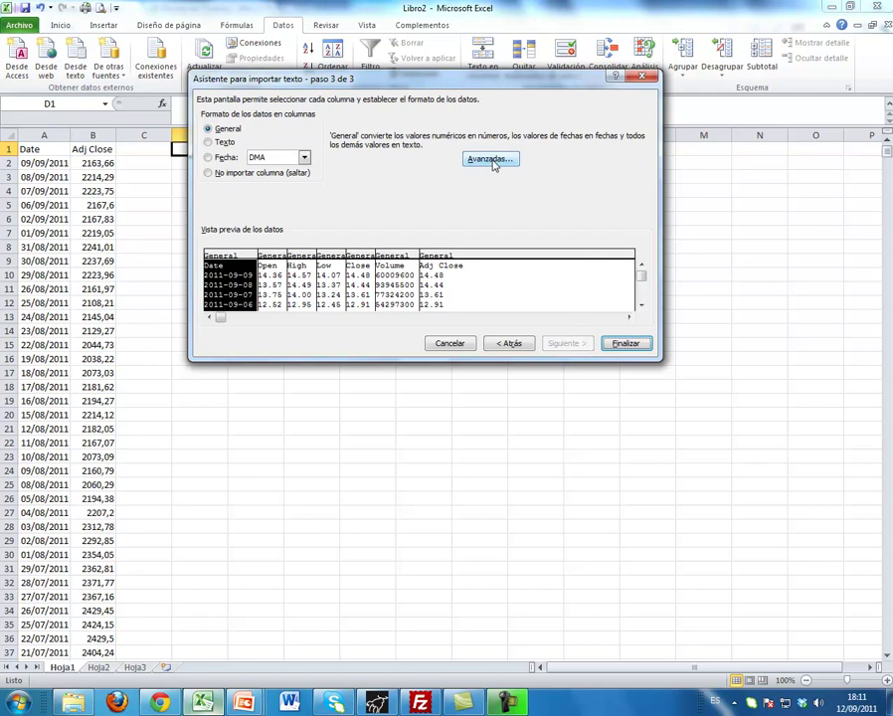
- Set the period as decimal separator and place the Yahoo data at D1
left_click(492, 160)
left_click(434, 186)
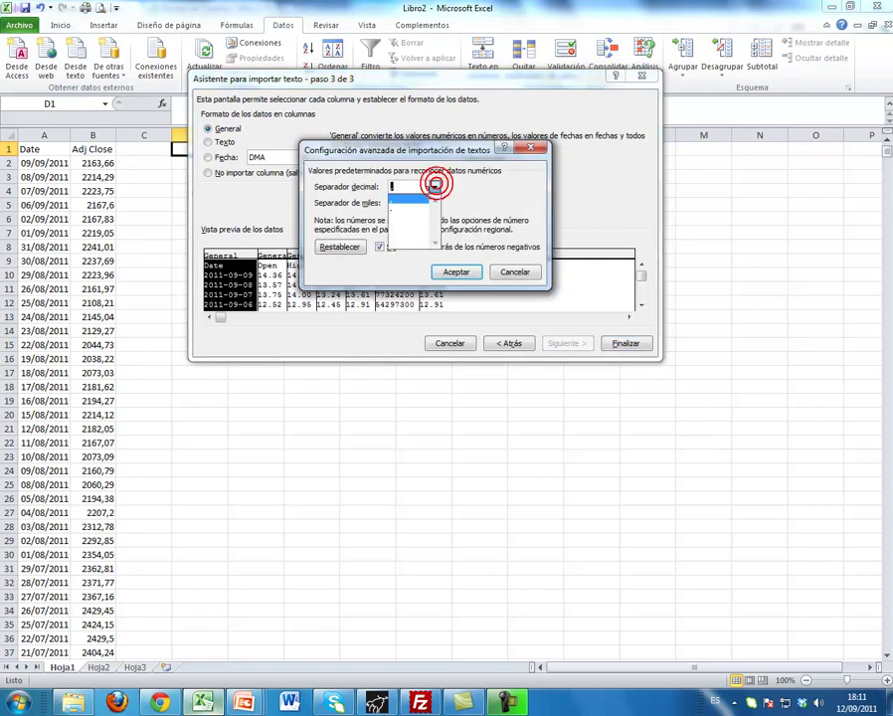
left_click(411, 211)
left_click(434, 203)
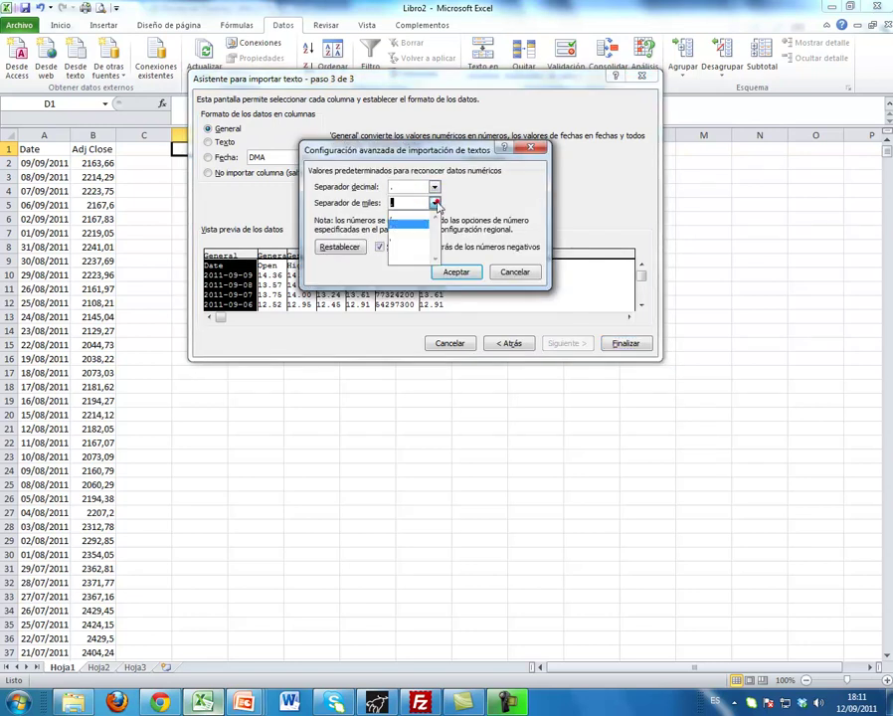
left_click(435, 203)
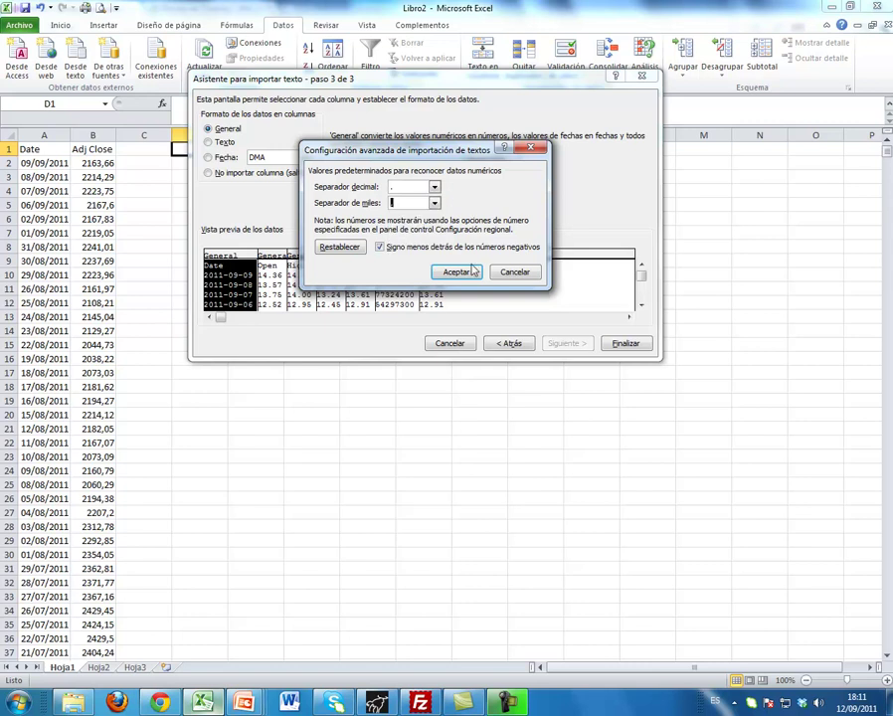
left_click(463, 272)
left_click(624, 345)
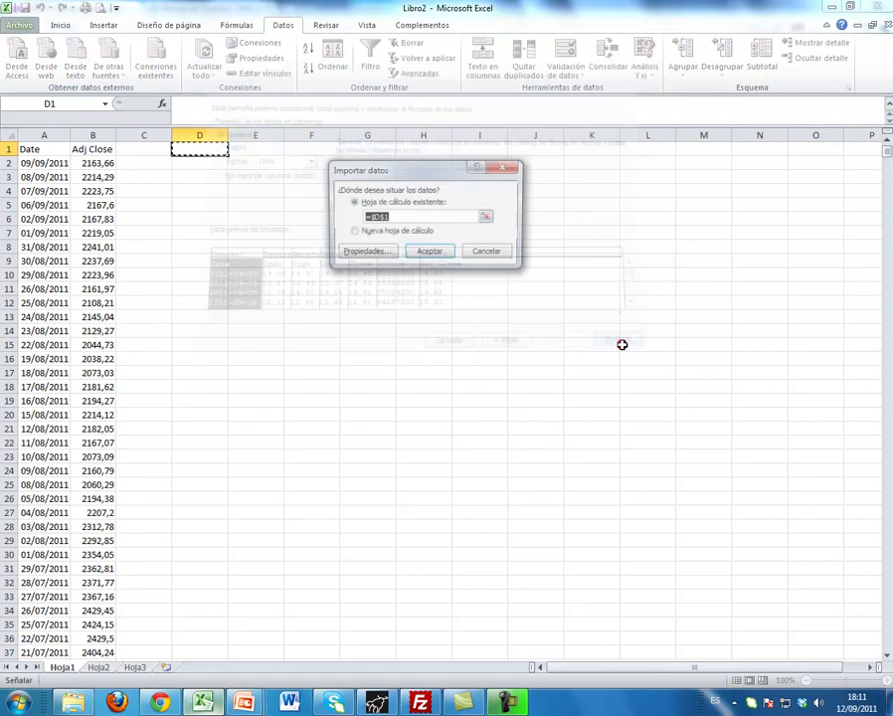
left_click(435, 261)
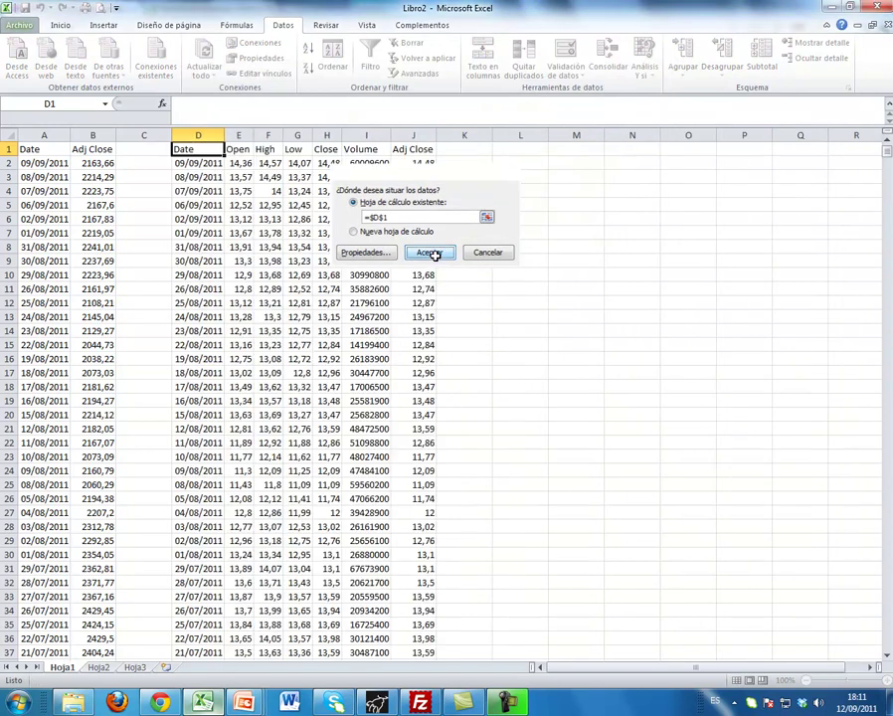
left_click(358, 135)
- Delete the Yahoo Date through Volume columns and the leftover empty columns
left_click_drag(358, 134, 198, 134)
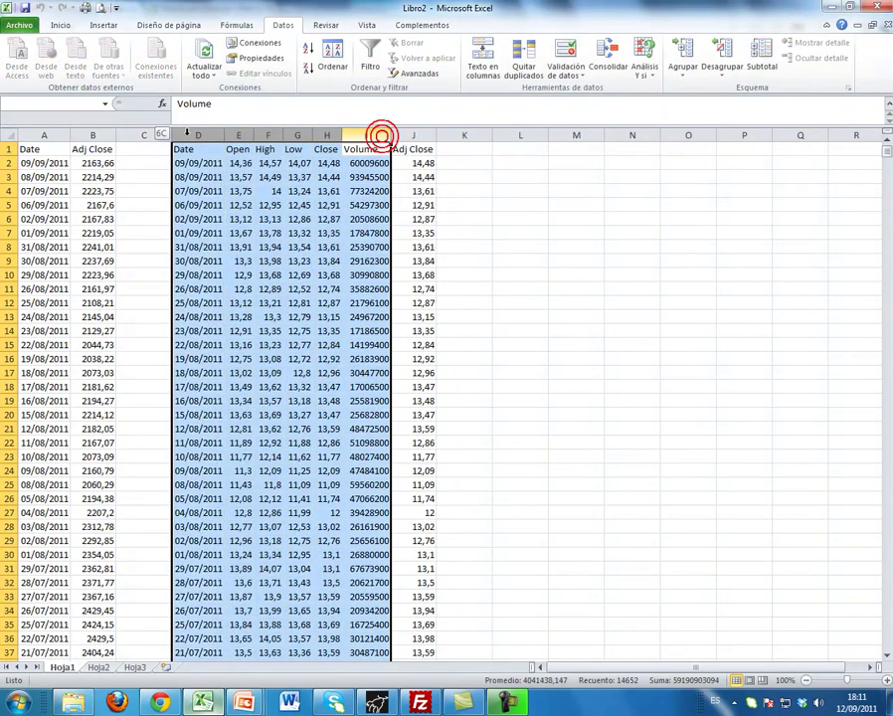
right_click(177, 135)
left_click(229, 247)
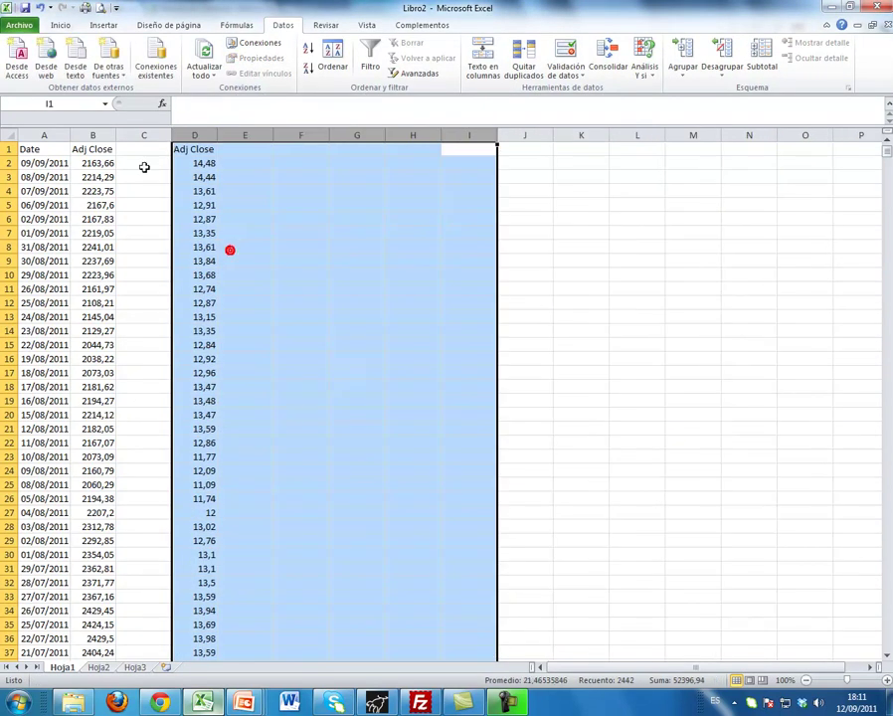
left_click(149, 135)
right_click(146, 138)
left_click(175, 245)
left_click(238, 233)
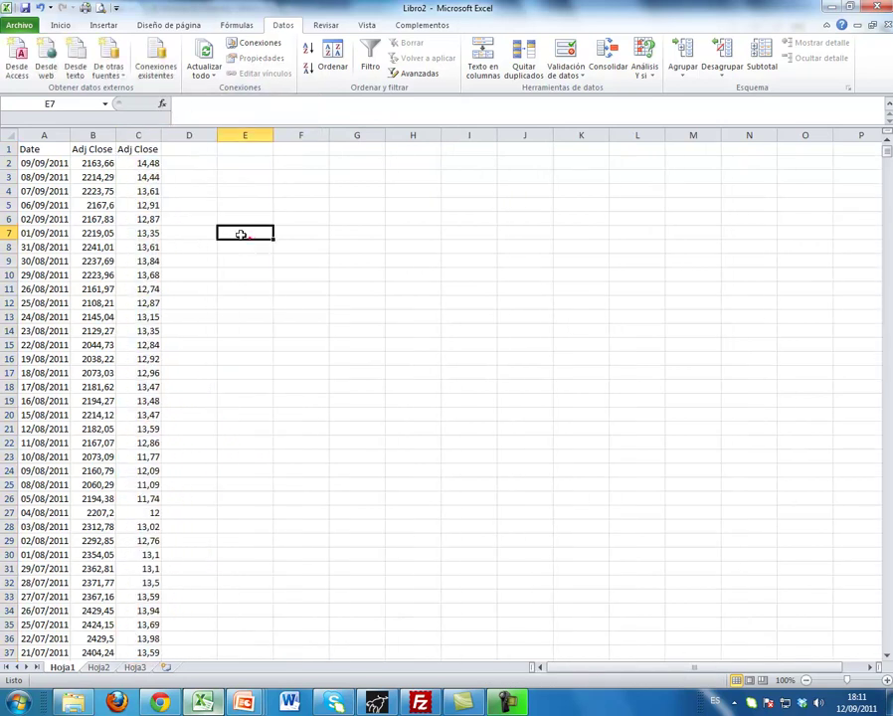
- Insert a new top row and label B1 'Nasdaq' and C1 'Yahoo'
left_click(9, 148)
right_click(10, 149)
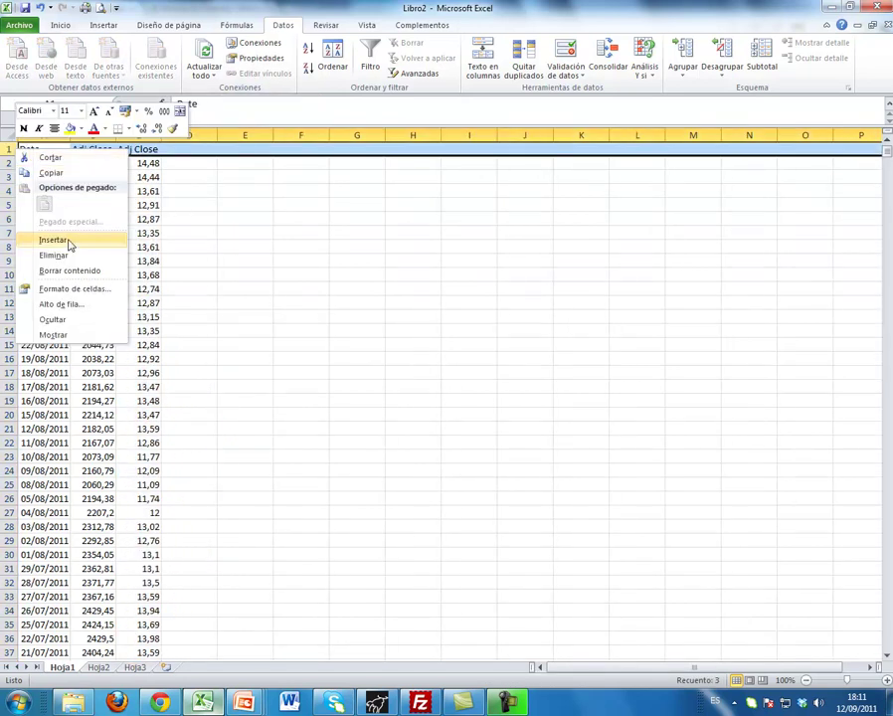
left_click(70, 245)
left_click(98, 149)
type("Nasdaq")
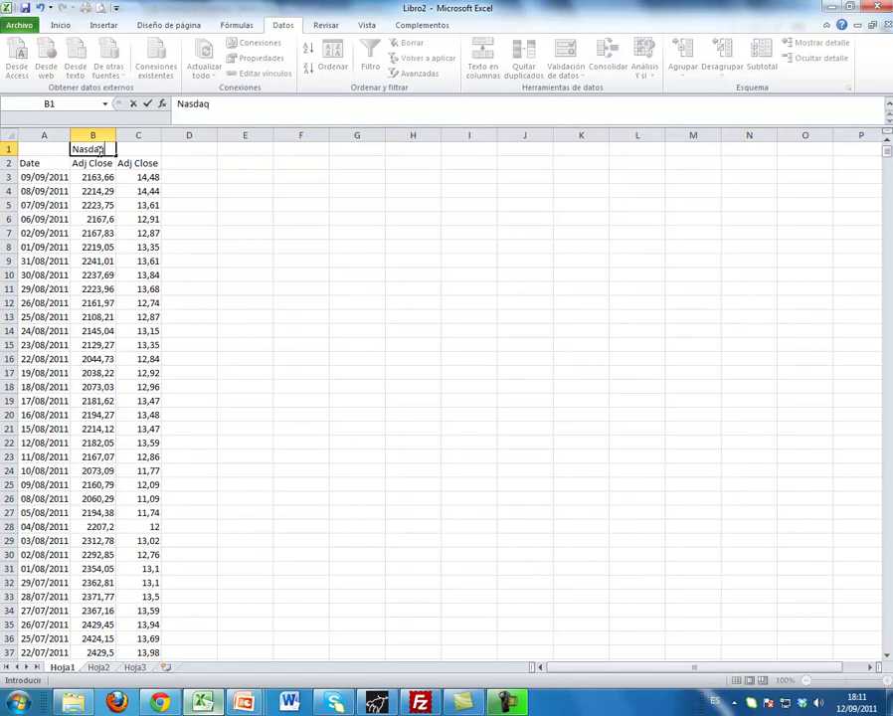
key("Tab")
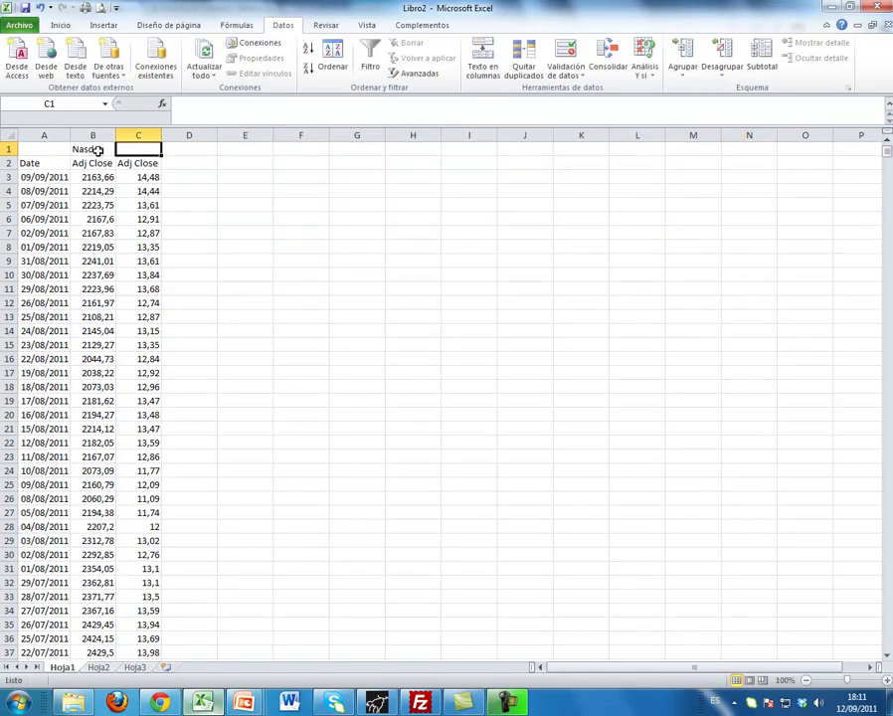
type("Yahoo")
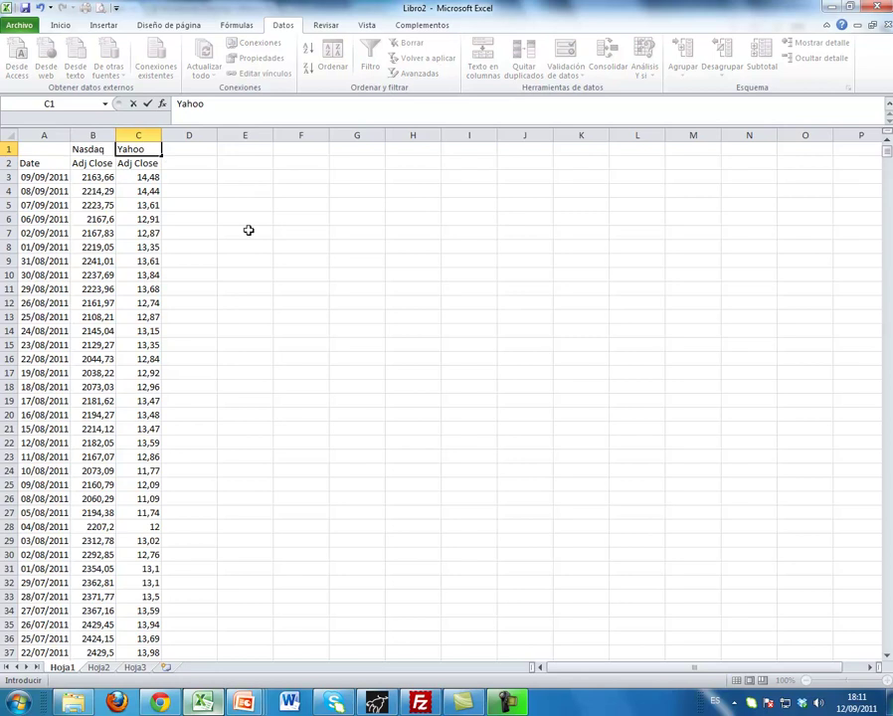
left_click(248, 229)
left_click(44, 177)
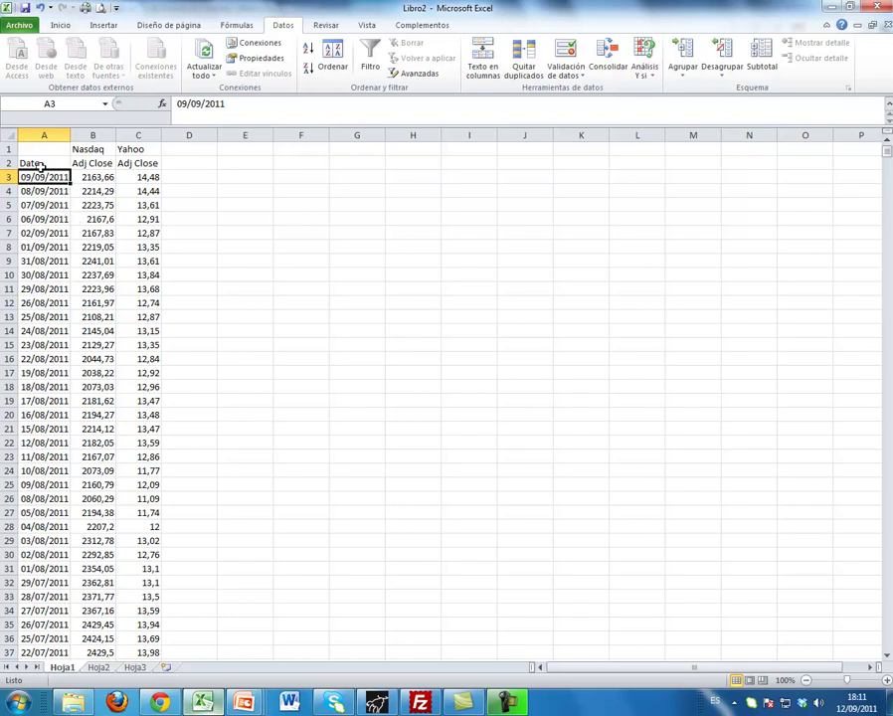
- Insert a blank row above the header row, then delete it again
left_click_drag(42, 163, 91, 163)
left_click(195, 287)
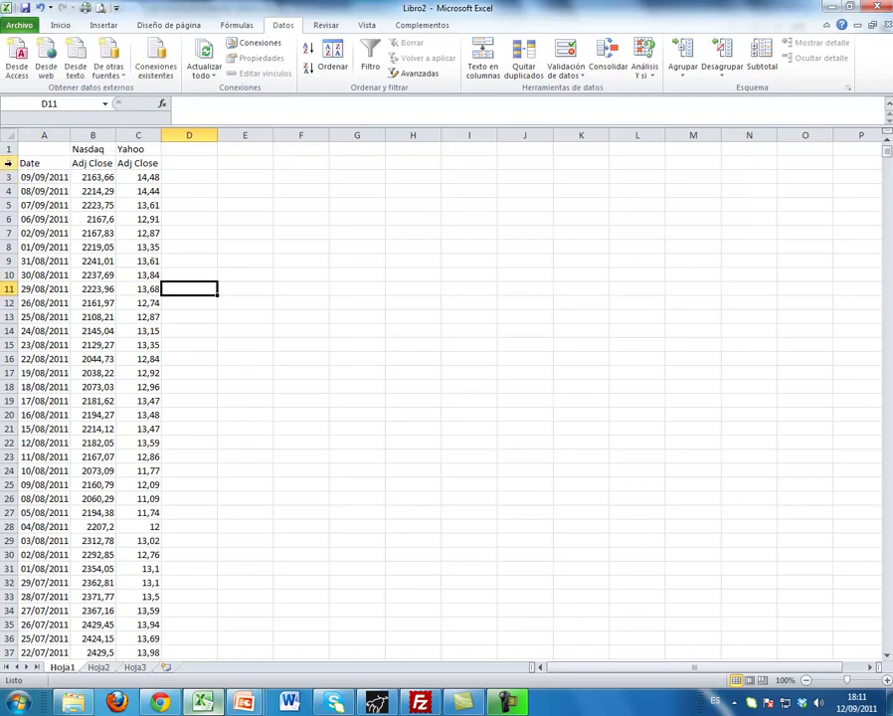
right_click(8, 163)
left_click(48, 254)
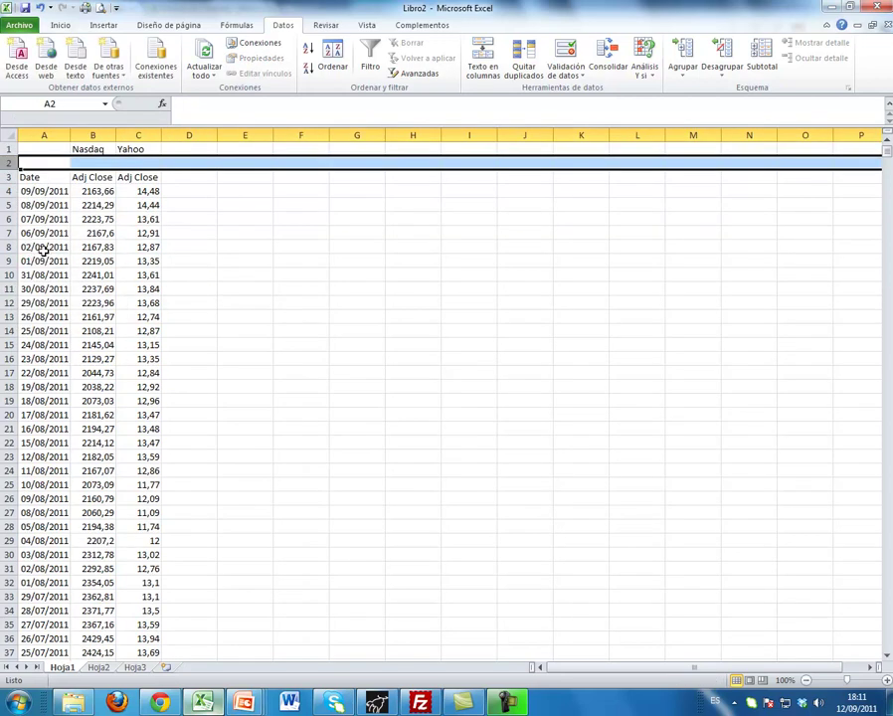
right_click(9, 164)
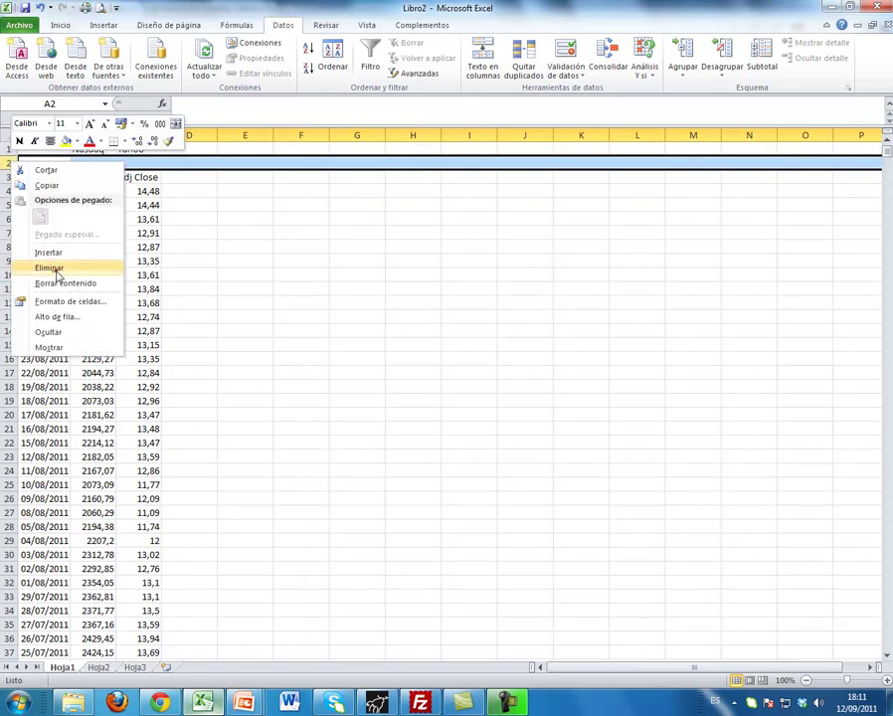
left_click(50, 267)
left_click(214, 261)
- Add filters to headers A2:C2 and sort the dates oldest to newest
left_click_drag(28, 163, 154, 163)
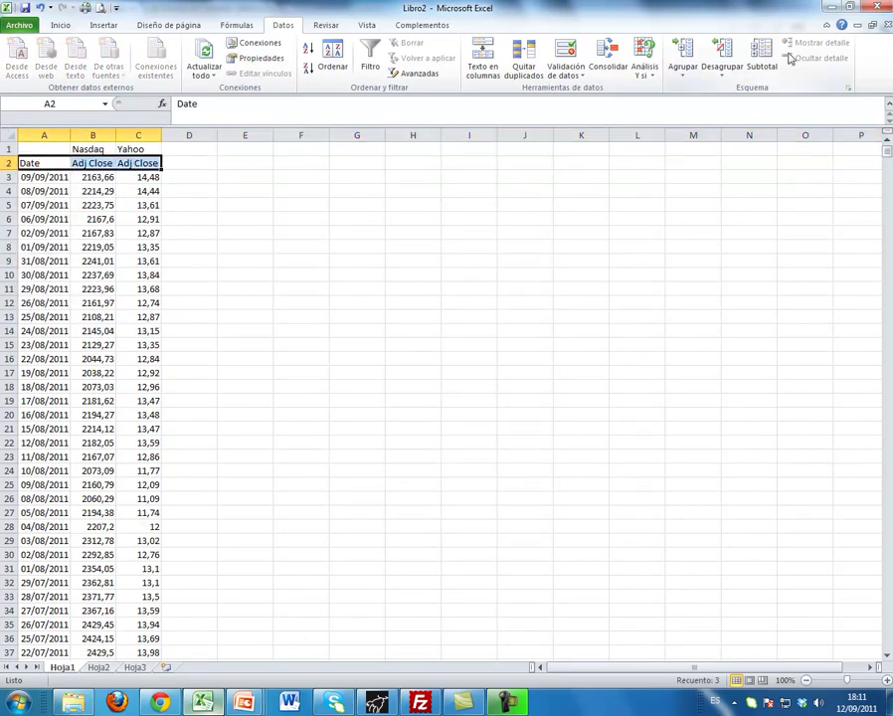
left_click(62, 25)
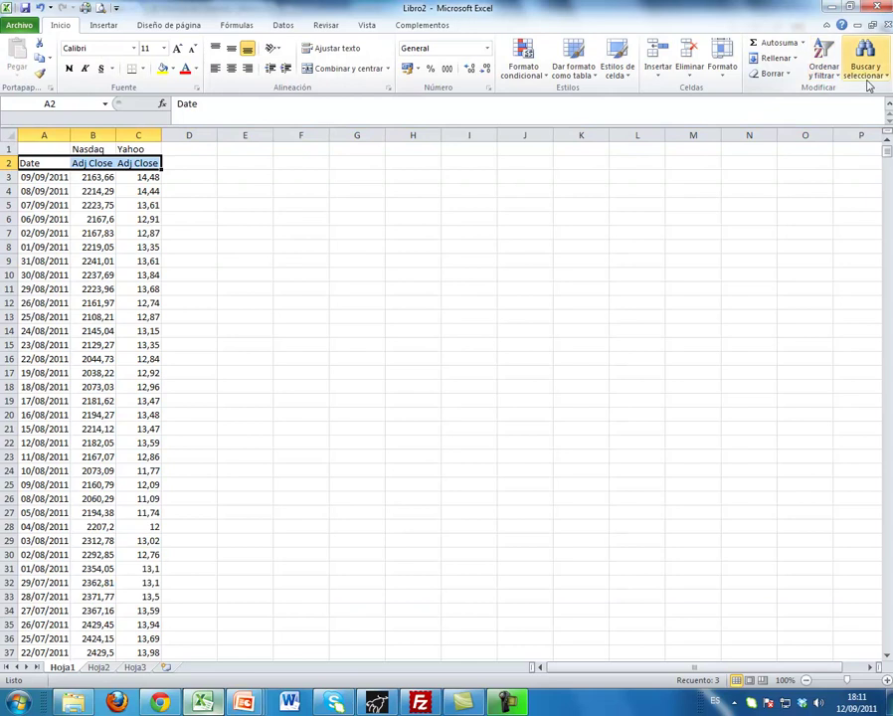
left_click(823, 69)
left_click(830, 141)
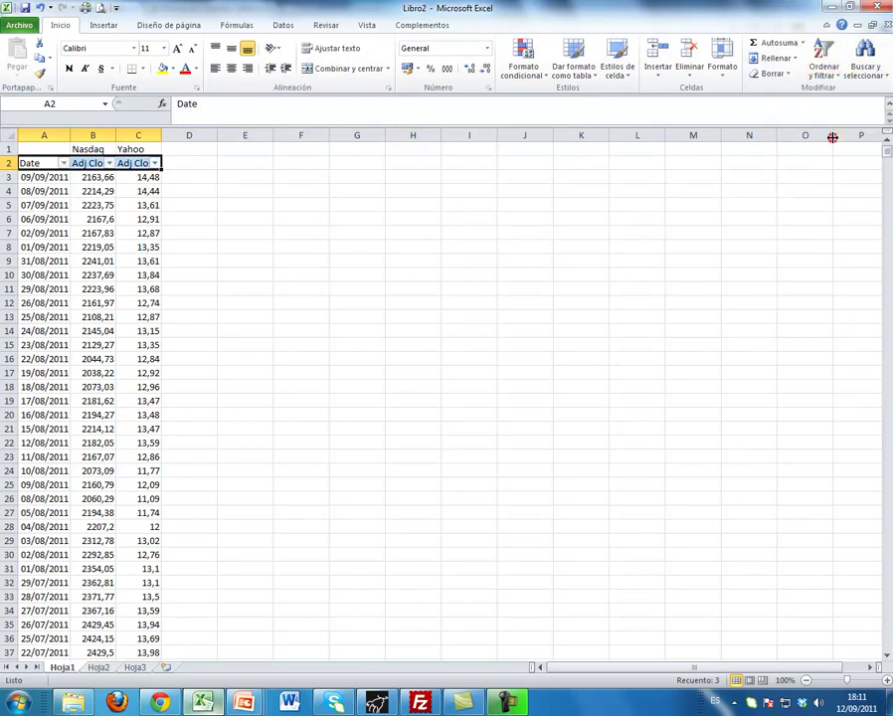
left_click(202, 204)
left_click(62, 163)
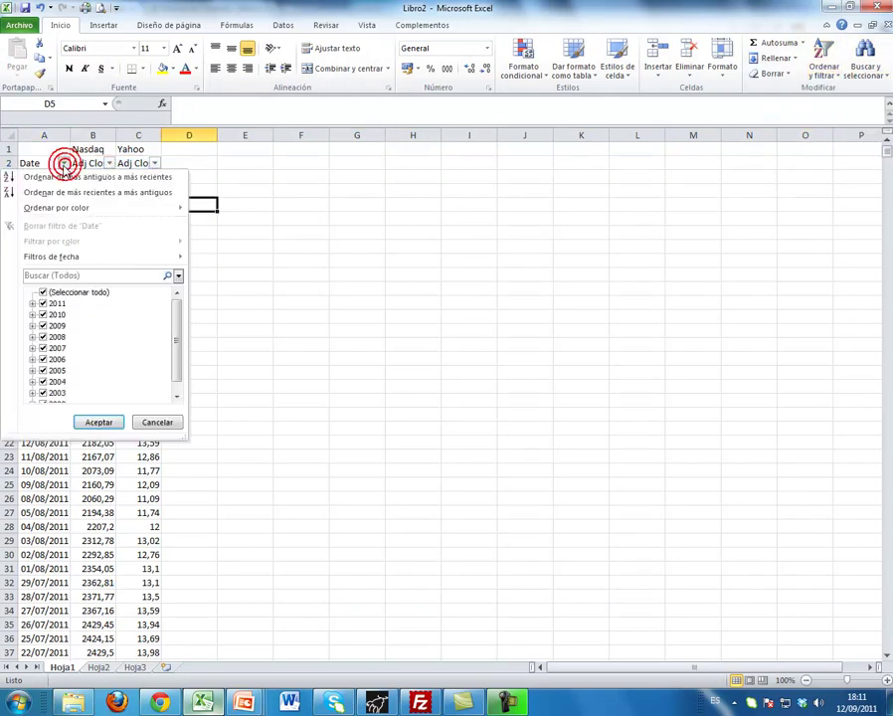
left_click(70, 195)
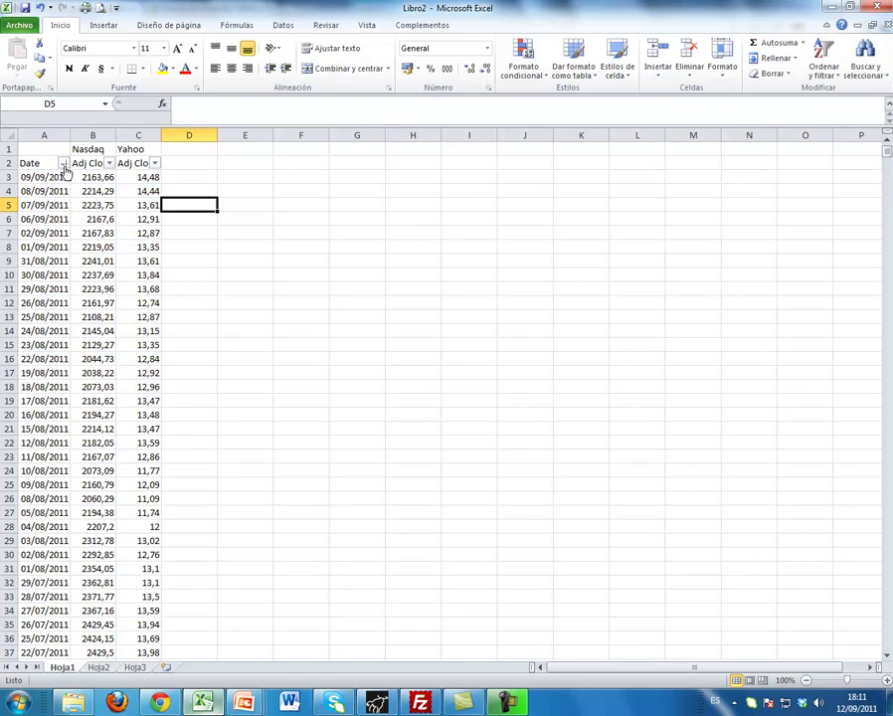
left_click(62, 163)
left_click(71, 179)
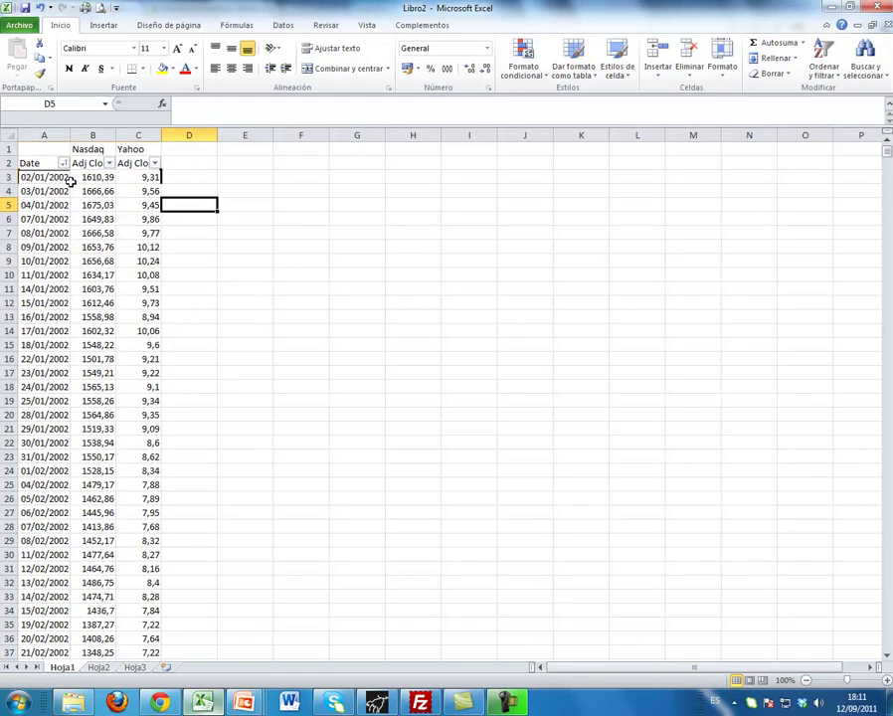
left_click(203, 230)
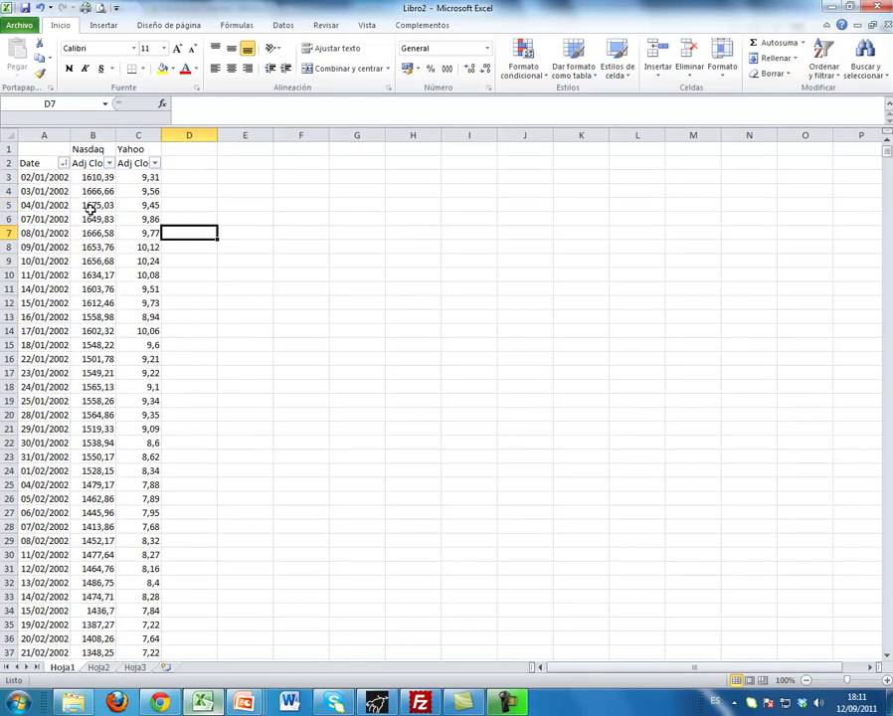
left_click(49, 179)
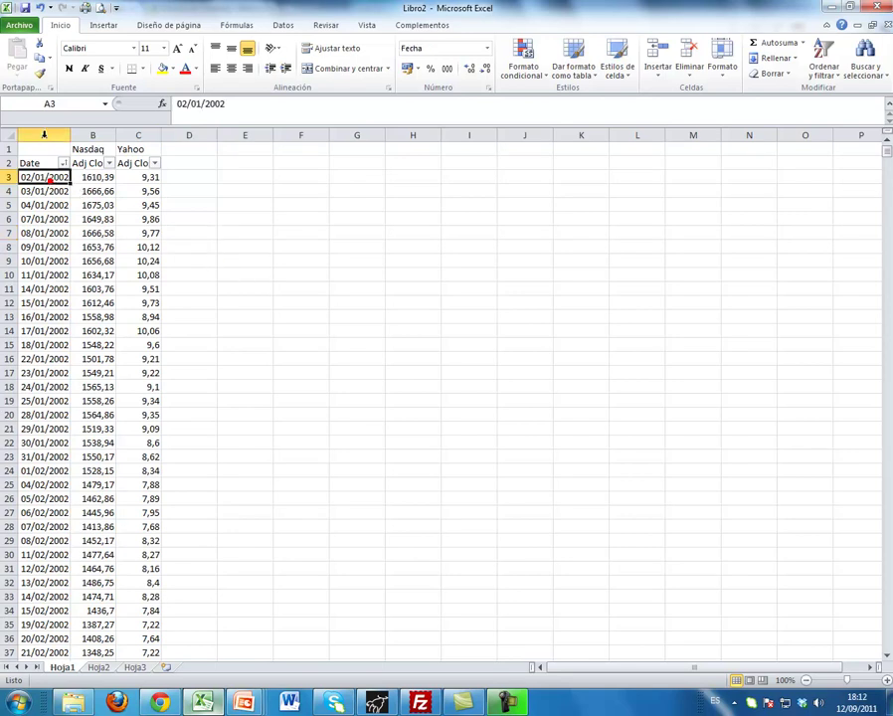
left_click_drag(885, 149, 887, 653)
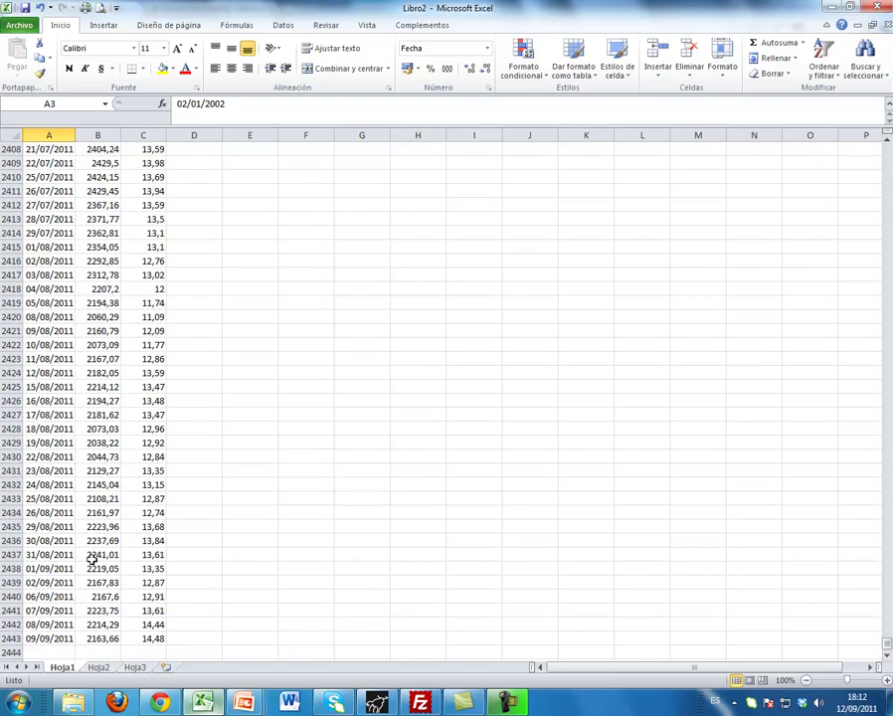
scroll(90, 650, "down", 2)
left_click(47, 553)
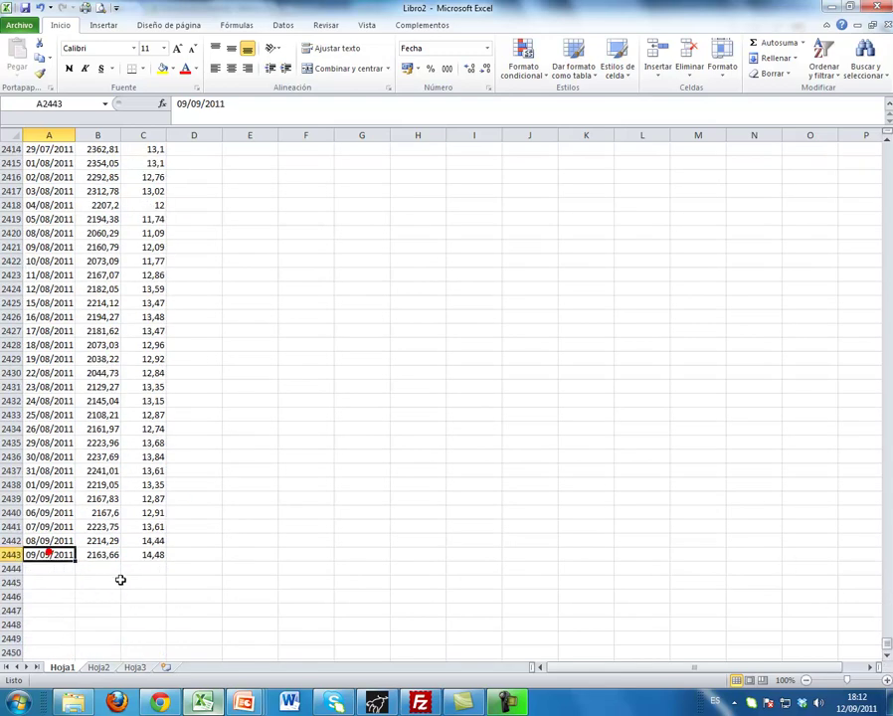
left_click(151, 558)
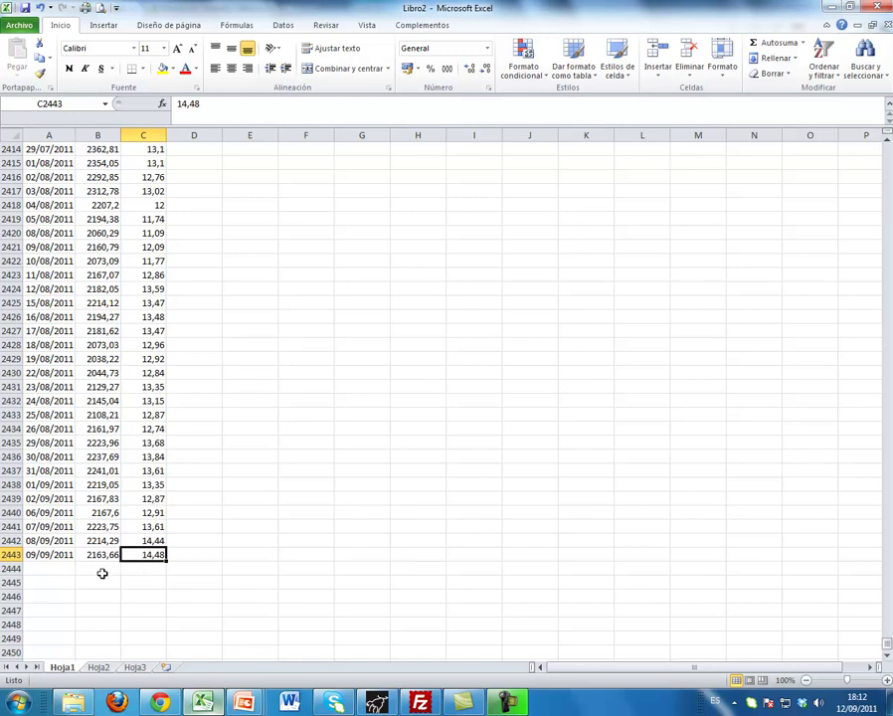
left_click(374, 700)
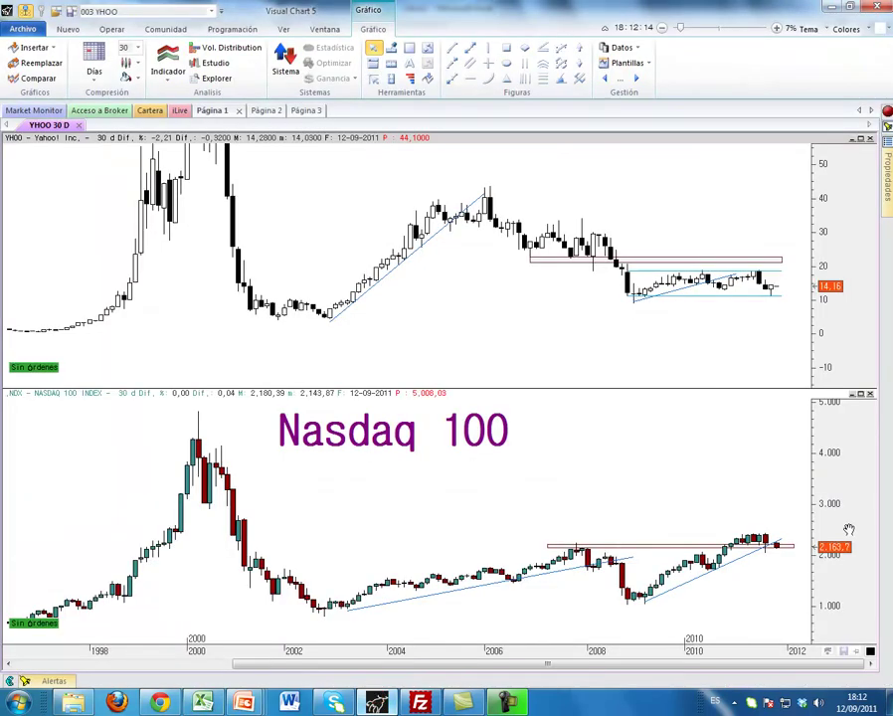
left_click(202, 702)
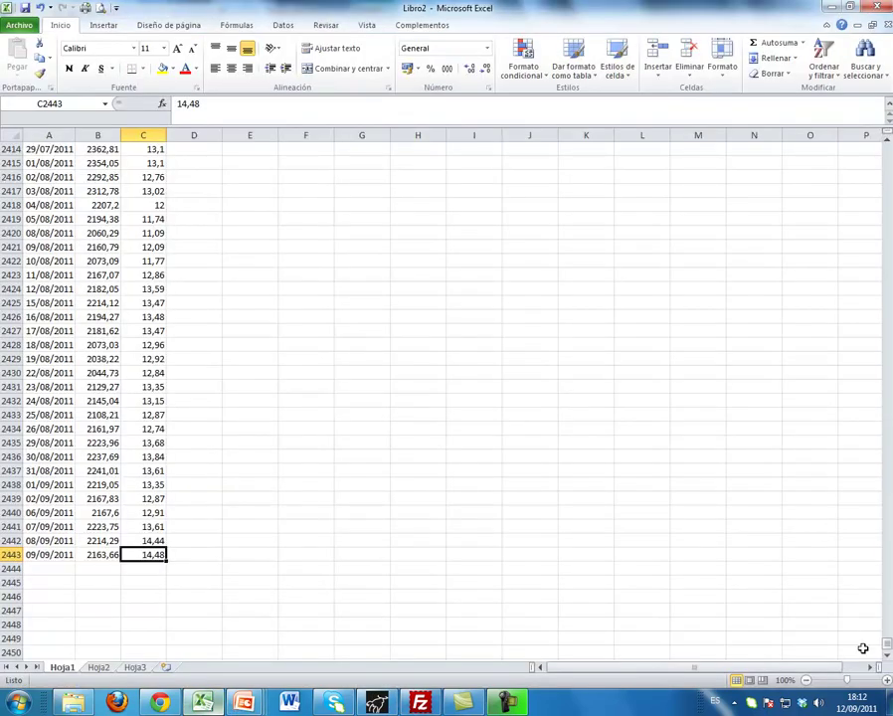
left_click_drag(887, 641, 887, 140)
- Insert a blank column A before the dates
left_click(183, 178)
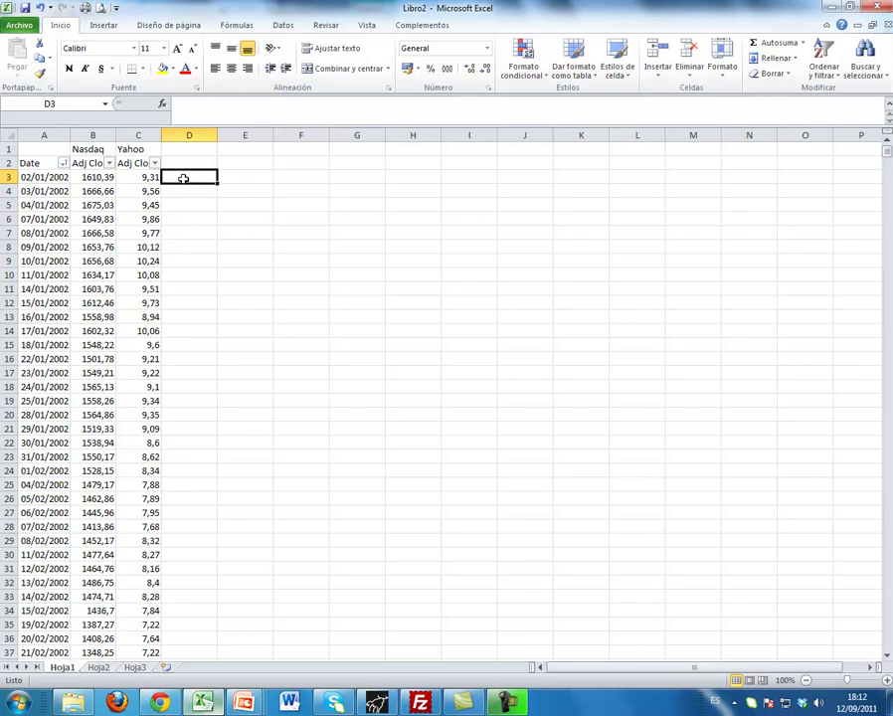
right_click(45, 133)
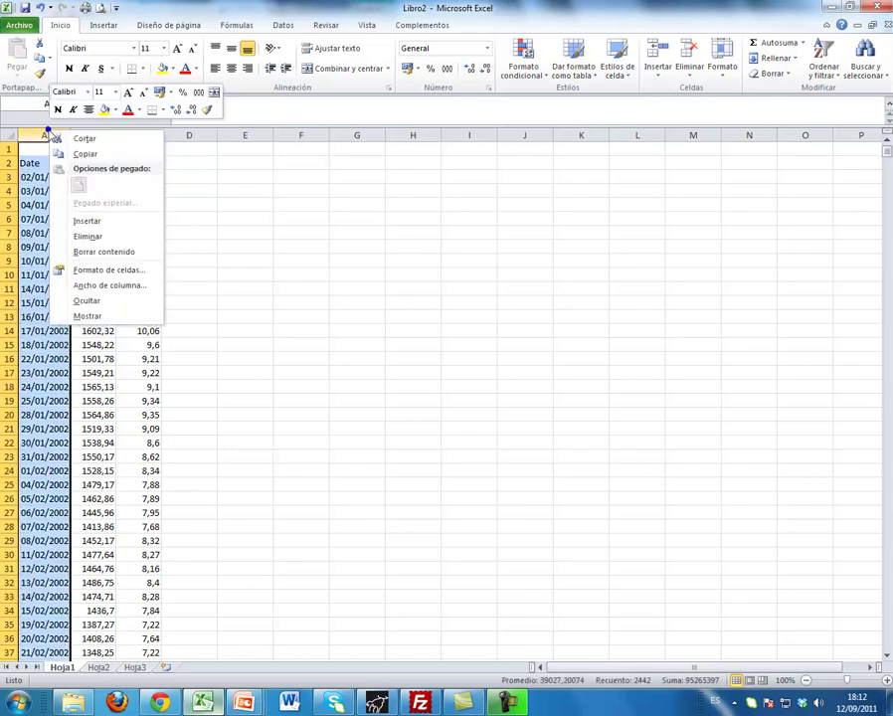
left_click(82, 221)
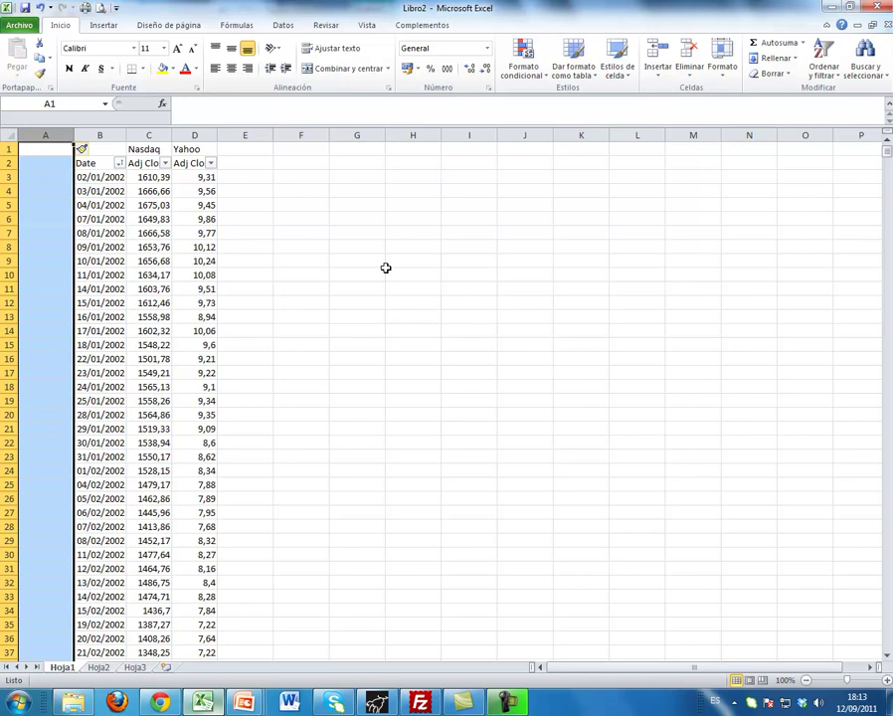
left_click(366, 249)
- Enter 1, 2, 3 in A3:A5 and fill the numbering down to row 2443
left_click(50, 176)
type("1")
key("Return")
type("2")
key("Return")
type("3")
key("Return")
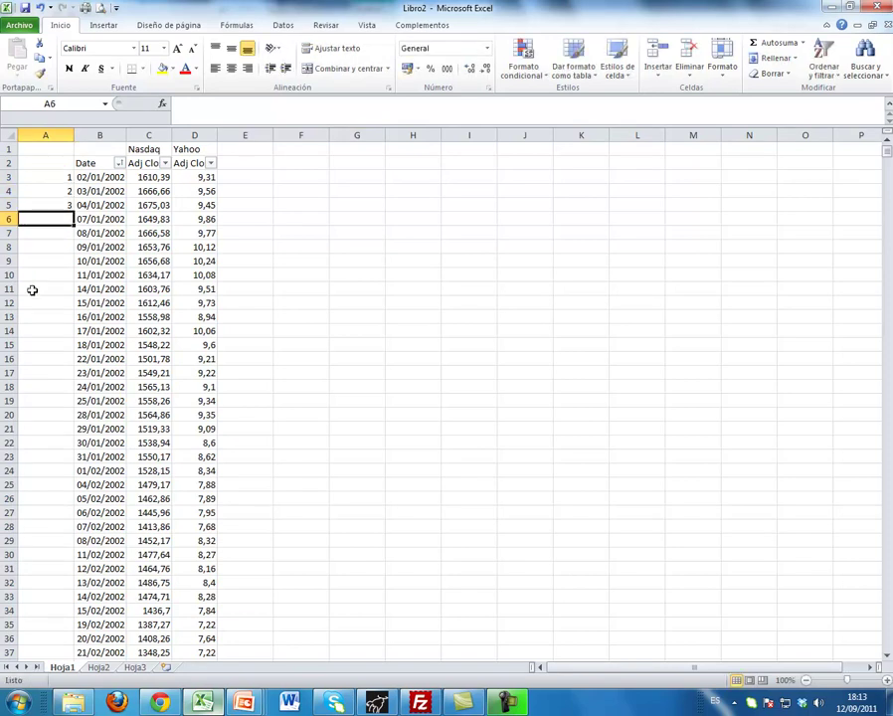
mouse_move(45, 176)
left_mouse_down()
mouse_move(55, 204)
mouse_move(69, 708)
left_mouse_up()
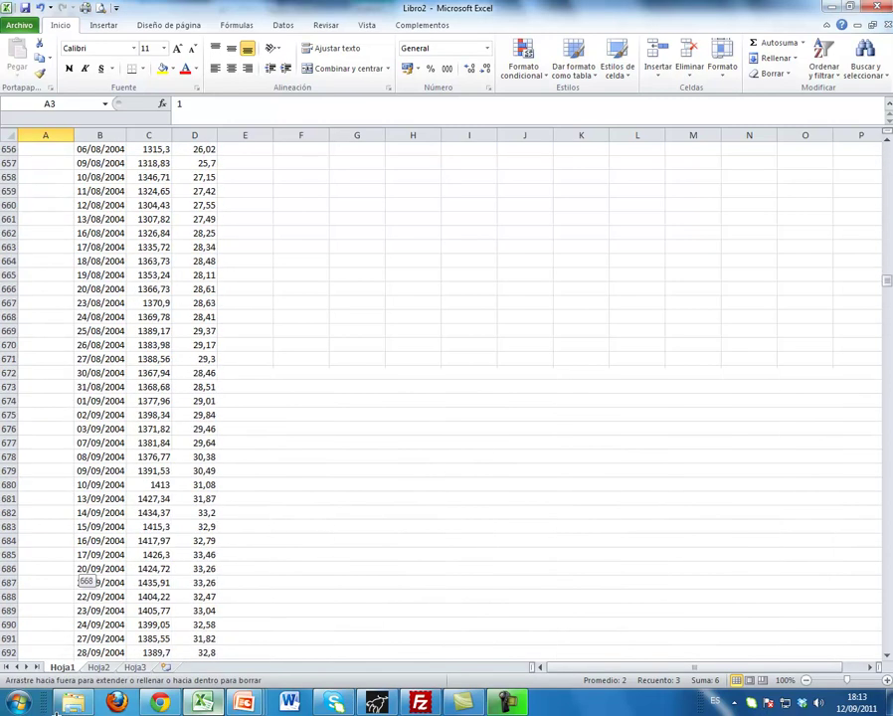
left_click_drag(70, 708, 45, 712)
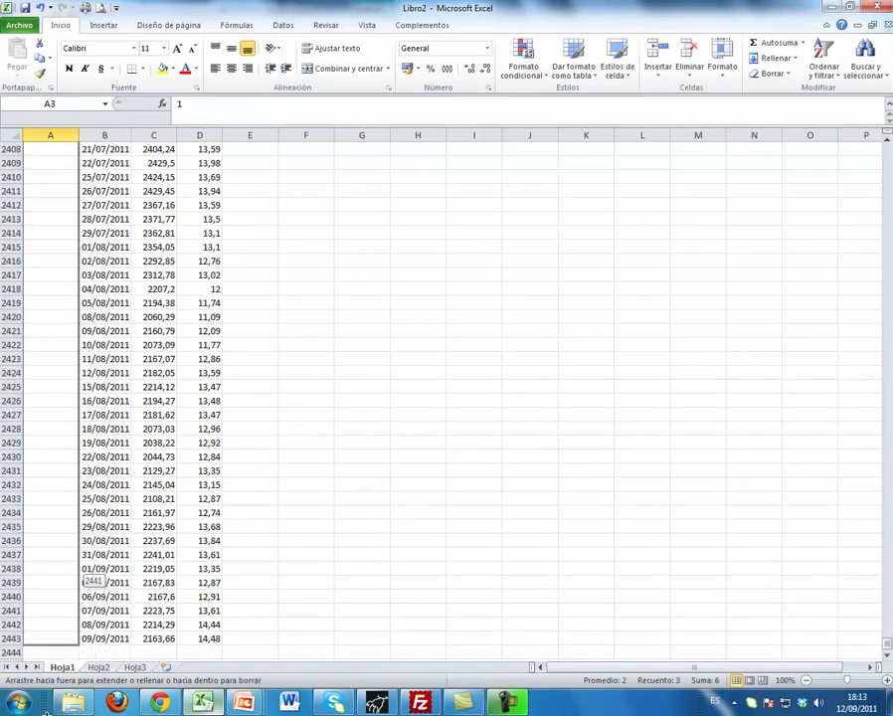
left_click_drag(45, 712, 45, 633)
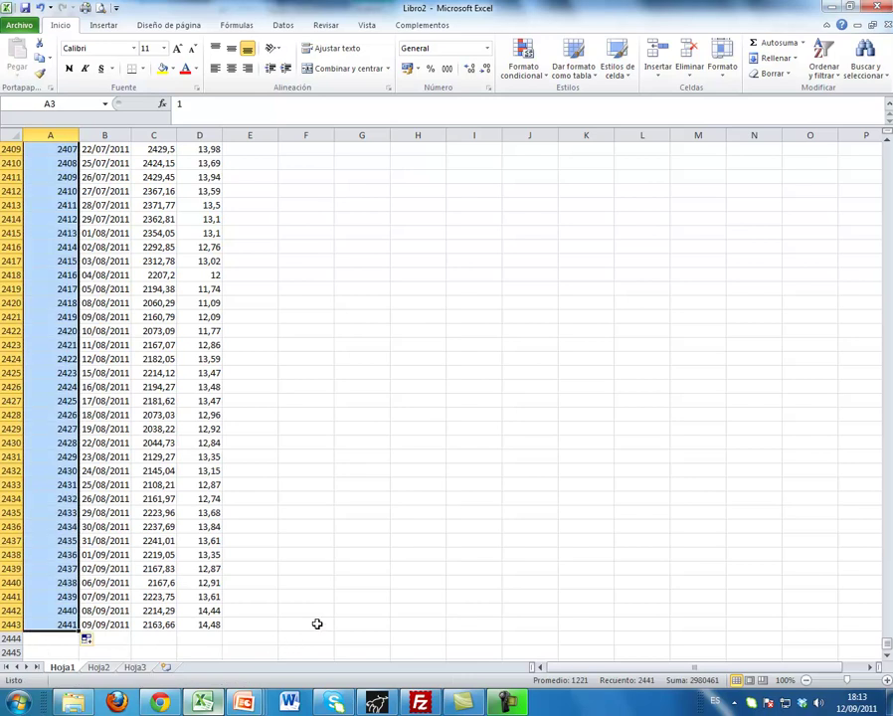
left_click_drag(882, 643, 883, 177)
- Enter =+(C252-C3)/C3 in E252 for the Nasdaq return since row 3
left_click(306, 417)
scroll(288, 438, "down", 6)
scroll(269, 449, "down", 9)
scroll(261, 453, "down", 2)
scroll(254, 458, "down", 6)
scroll(252, 460, "down", 6)
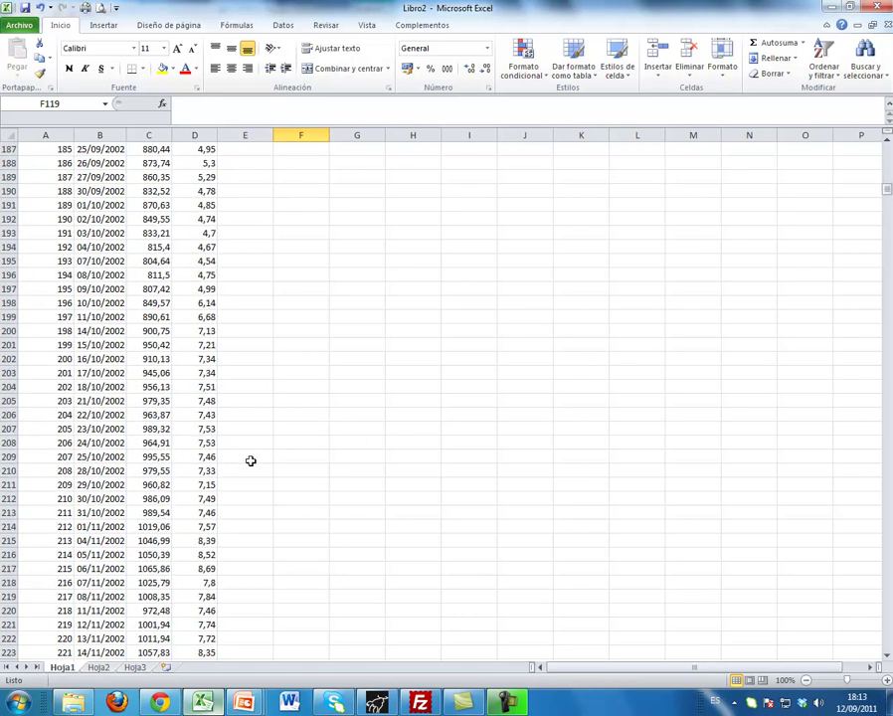
scroll(250, 463, "down", 5)
scroll(249, 461, "down", 6)
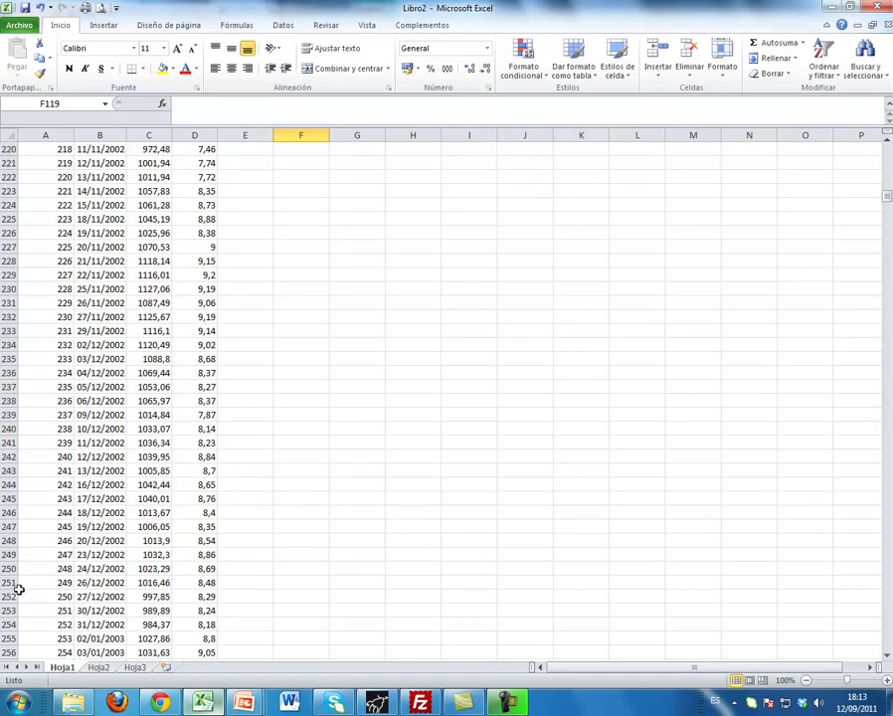
left_click(233, 596)
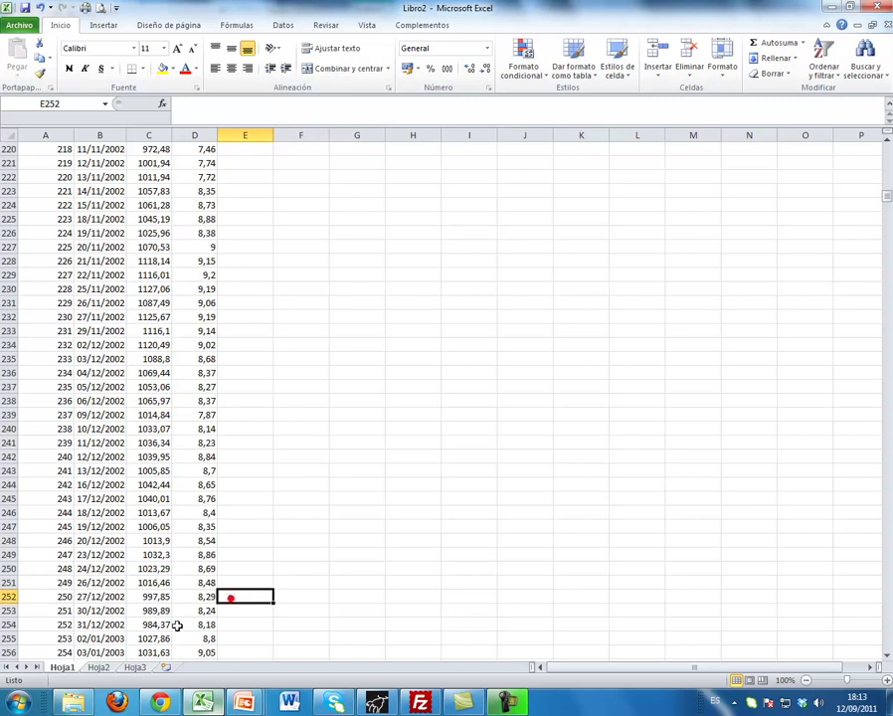
type("+")
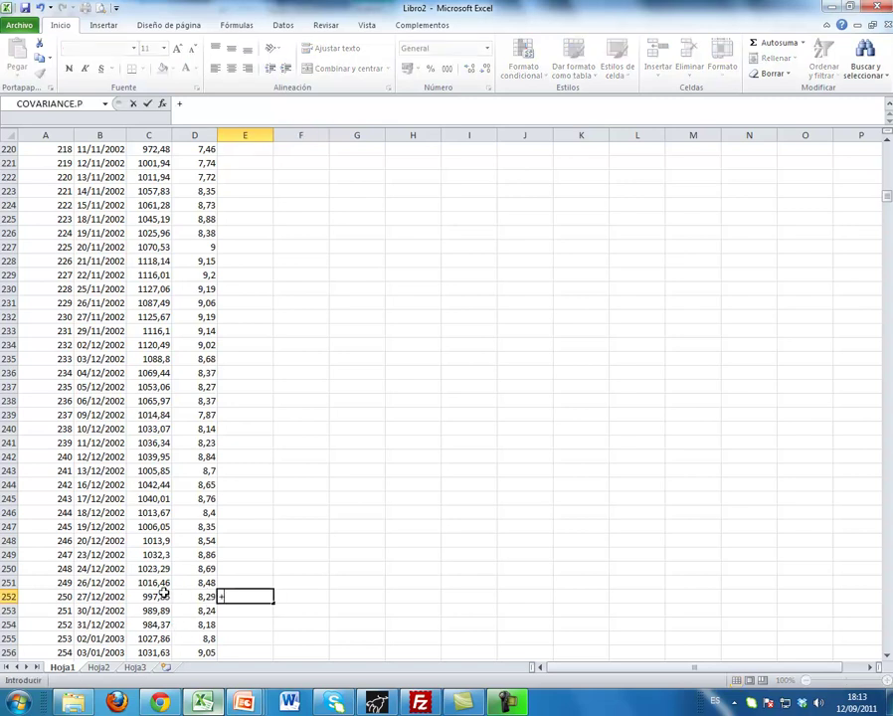
left_click(163, 593)
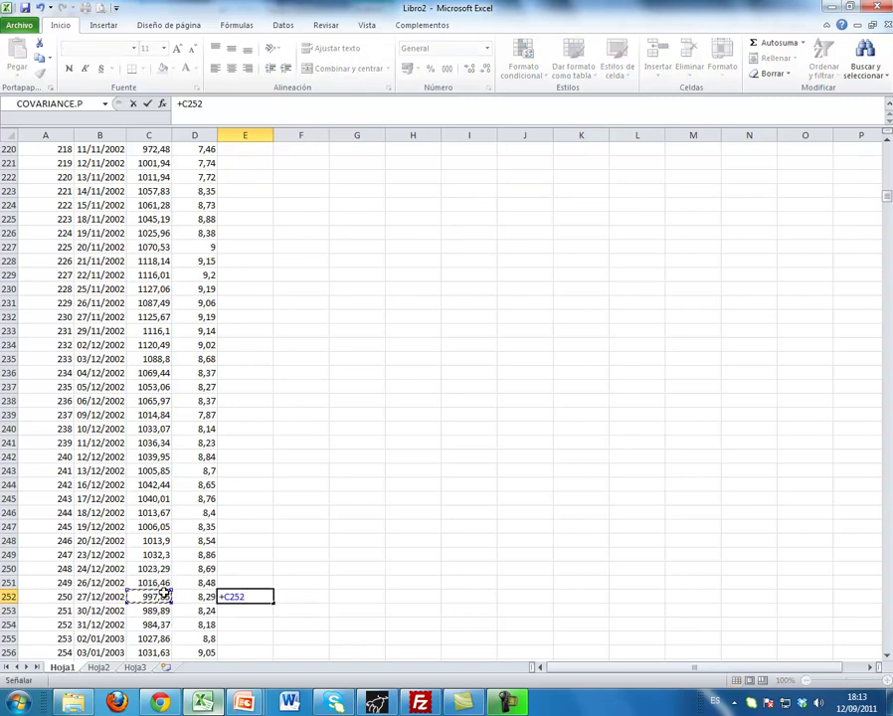
left_click(182, 106)
type("(")
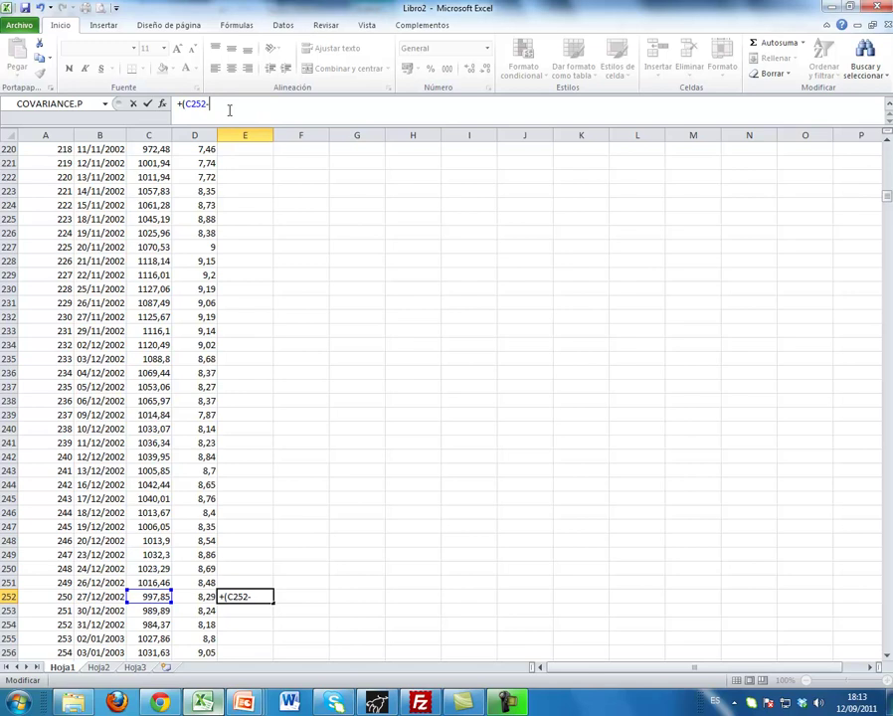
left_click_drag(887, 196, 888, 140)
left_click(150, 177)
type(")")
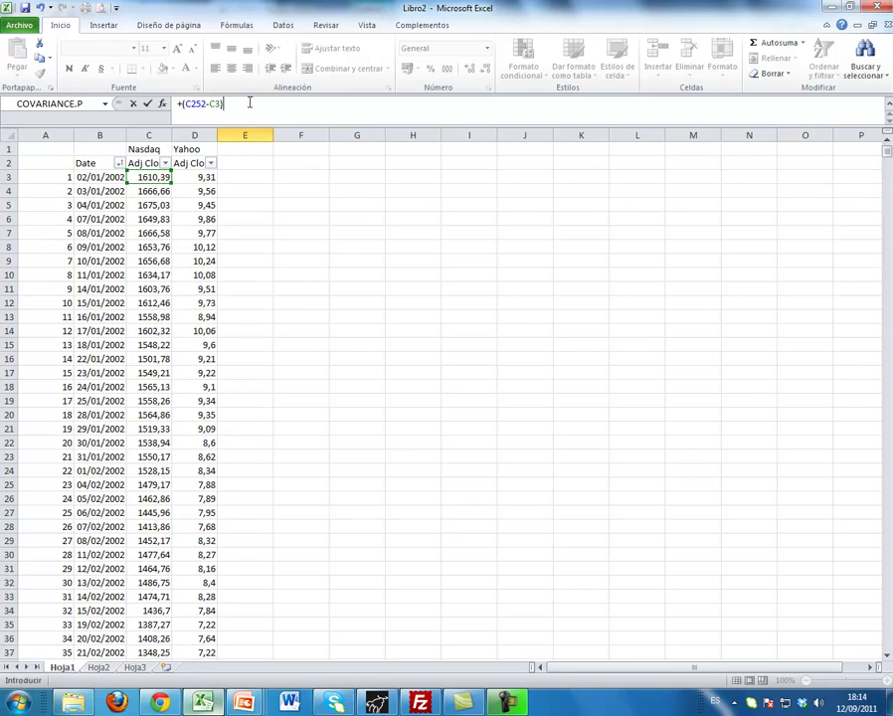
left_click(157, 176)
key("Return")
- Format E252 as Porcentaje and fill the return formula right to F252
scroll(273, 572, "down", 1)
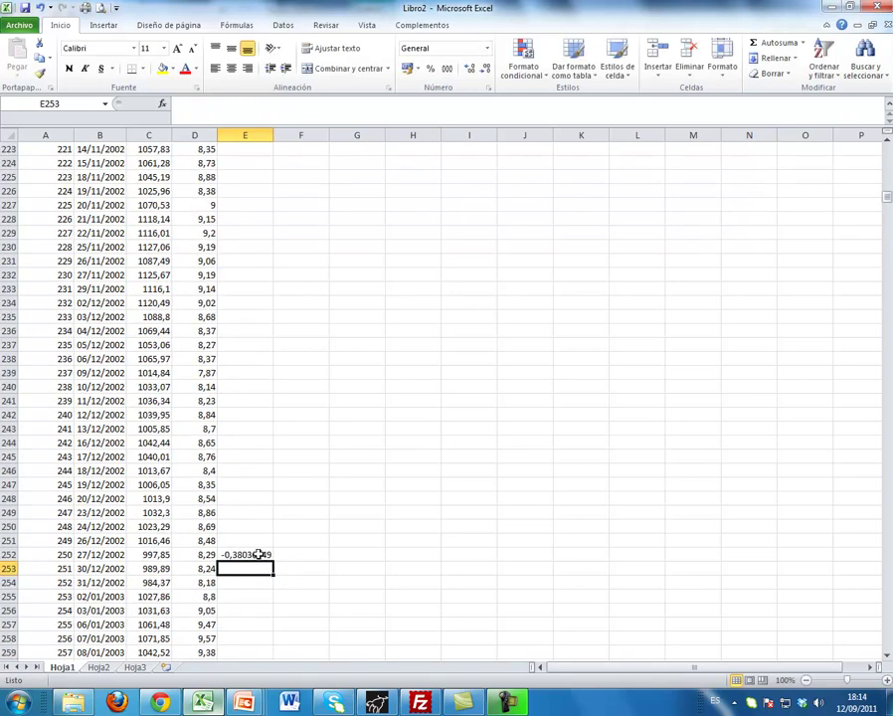
left_click(254, 554)
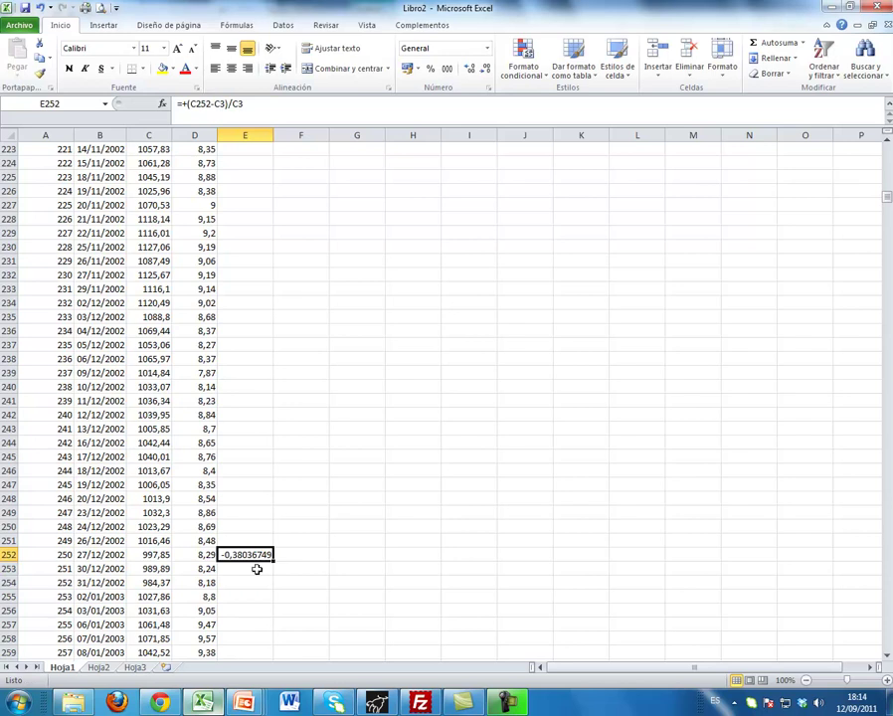
left_click(487, 50)
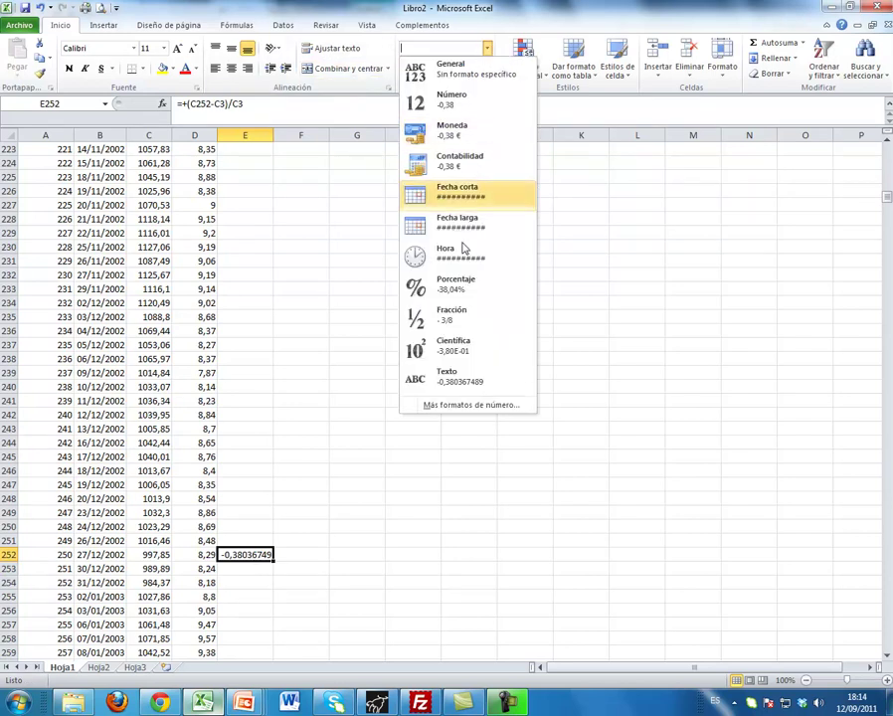
left_click(456, 284)
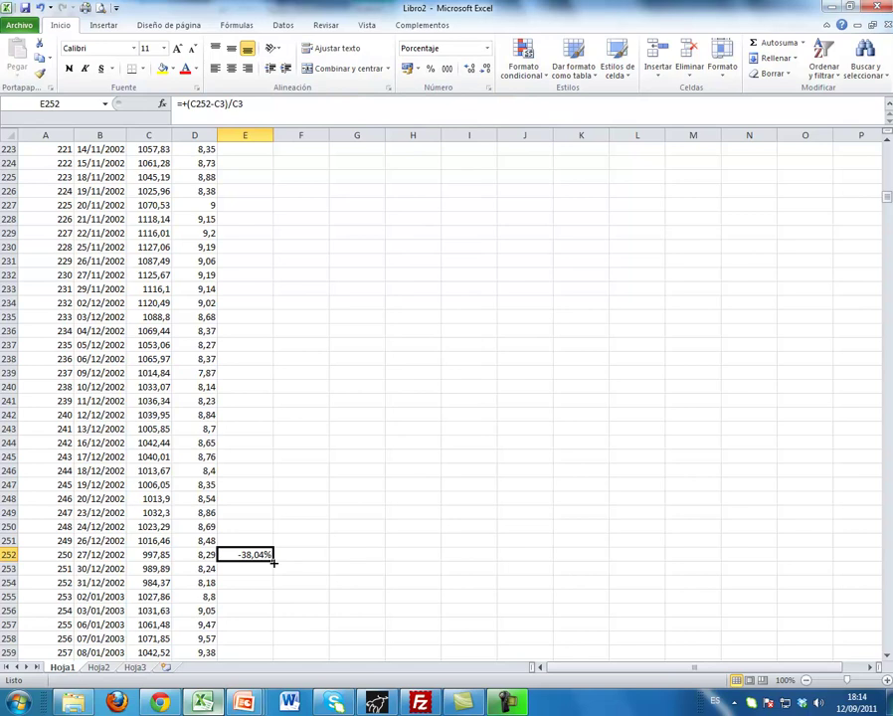
left_click_drag(271, 563, 307, 574)
- Check the Yahoo return formula in F252 and select both return cells E252:F252
left_click(307, 573)
left_click(304, 554)
left_click(231, 107)
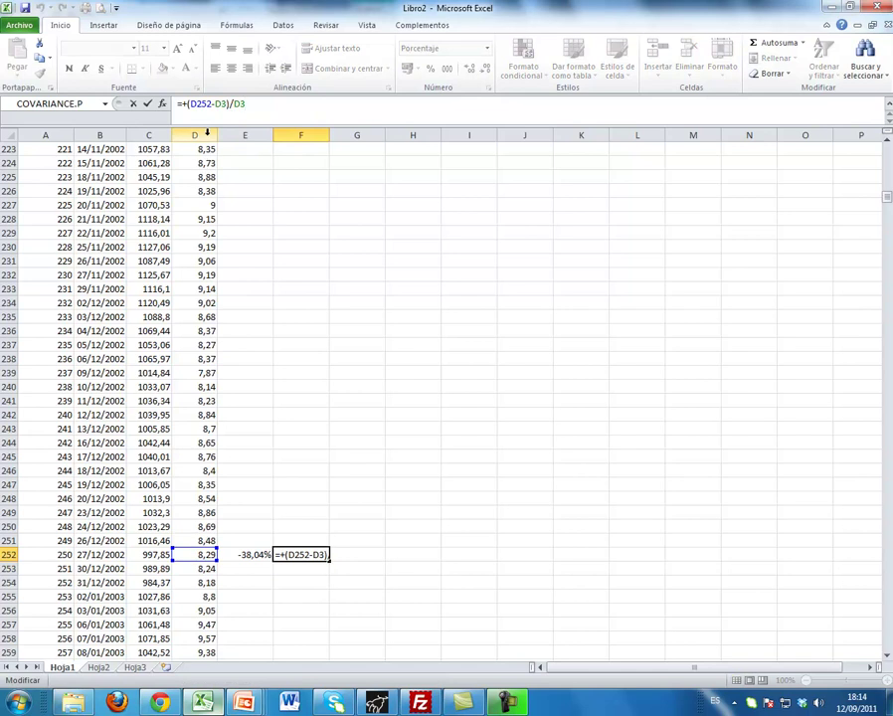
key("Return")
scroll(288, 397, "down", 2)
left_click(250, 468)
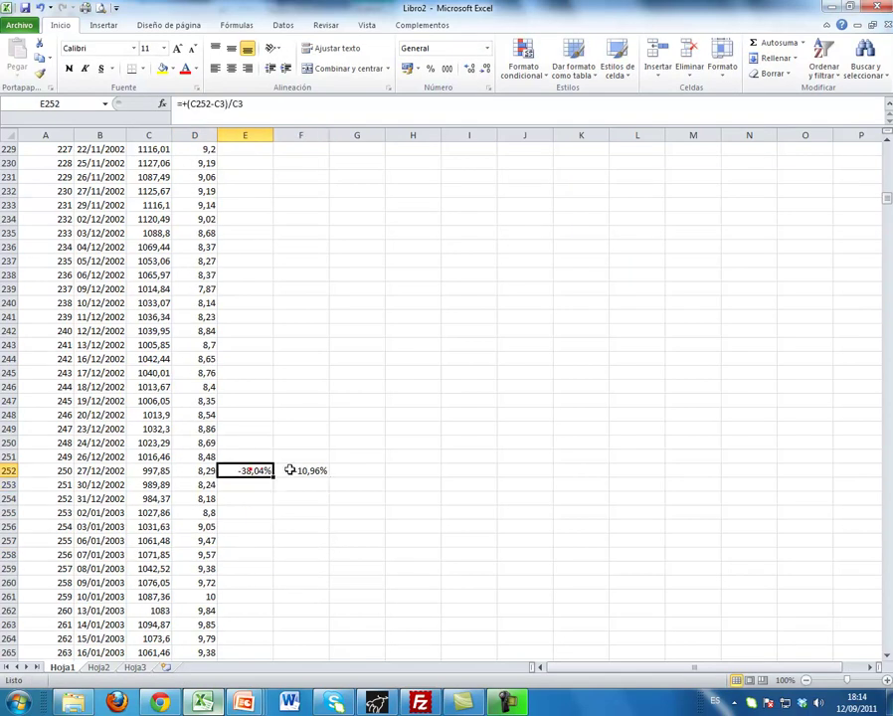
left_click(289, 469, "shift")
scroll(308, 479, "down", 3)
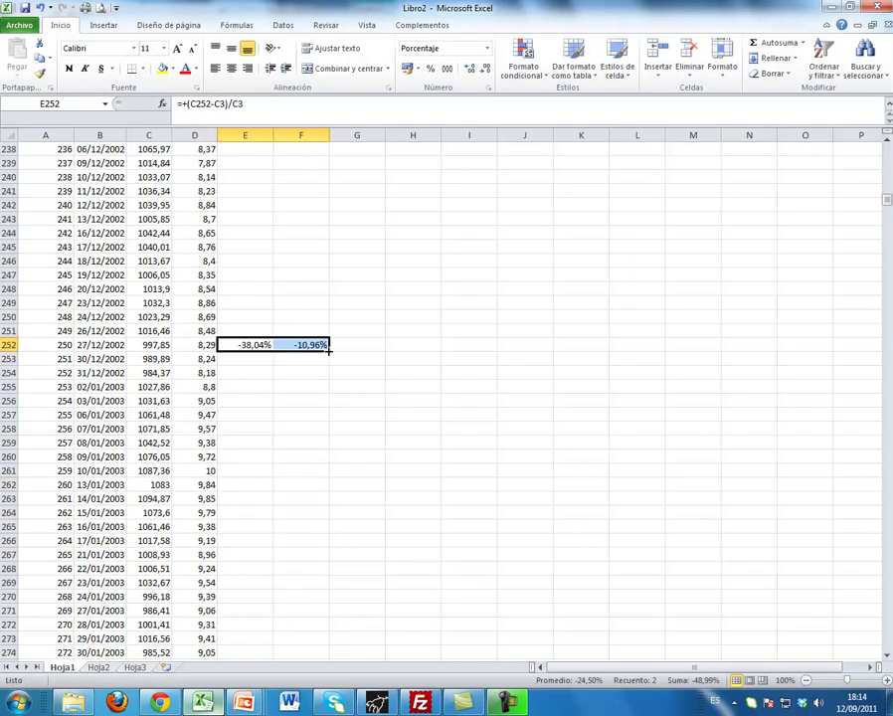
- Fill the E252:F252 return formulas down to row 2443
left_click_drag(331, 348, 314, 712)
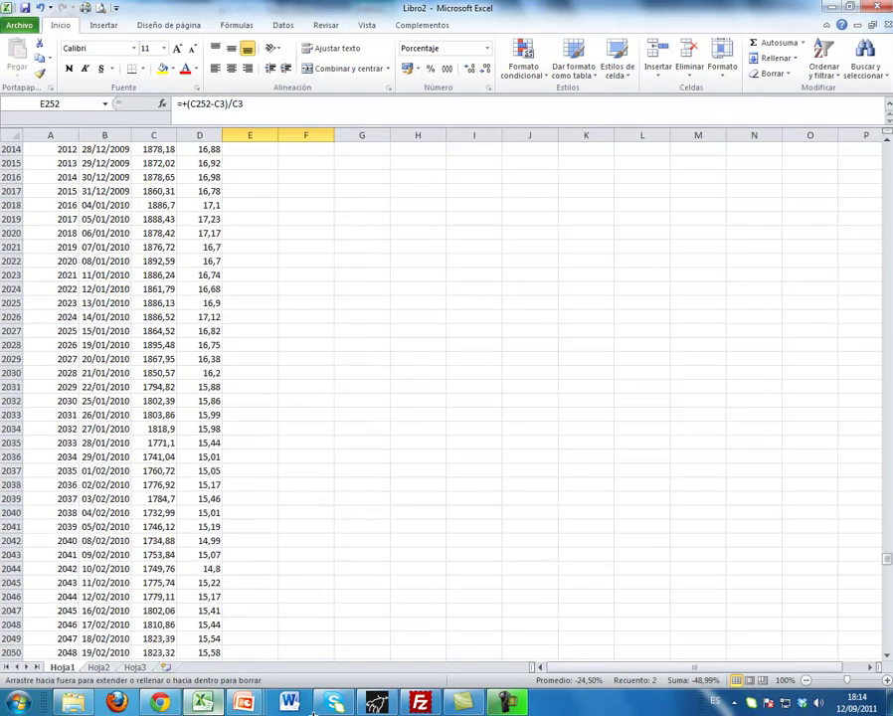
left_click_drag(315, 712, 303, 640)
scroll(301, 591, "down", 4)
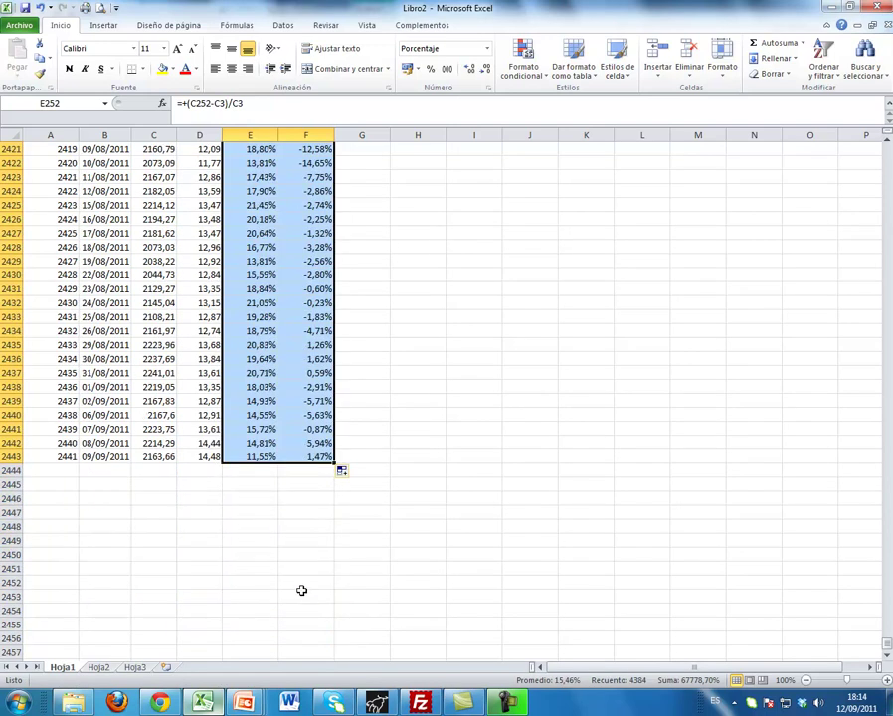
left_click(302, 591)
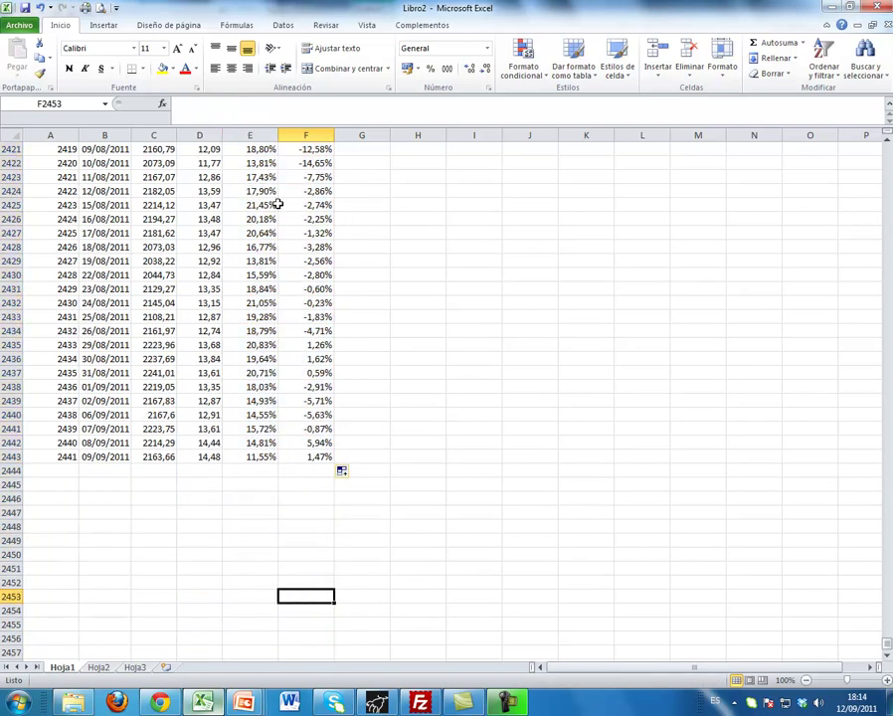
- Verify the final Nasdaq return formula in E2443 without changing it
left_click(265, 461)
double_click(265, 462)
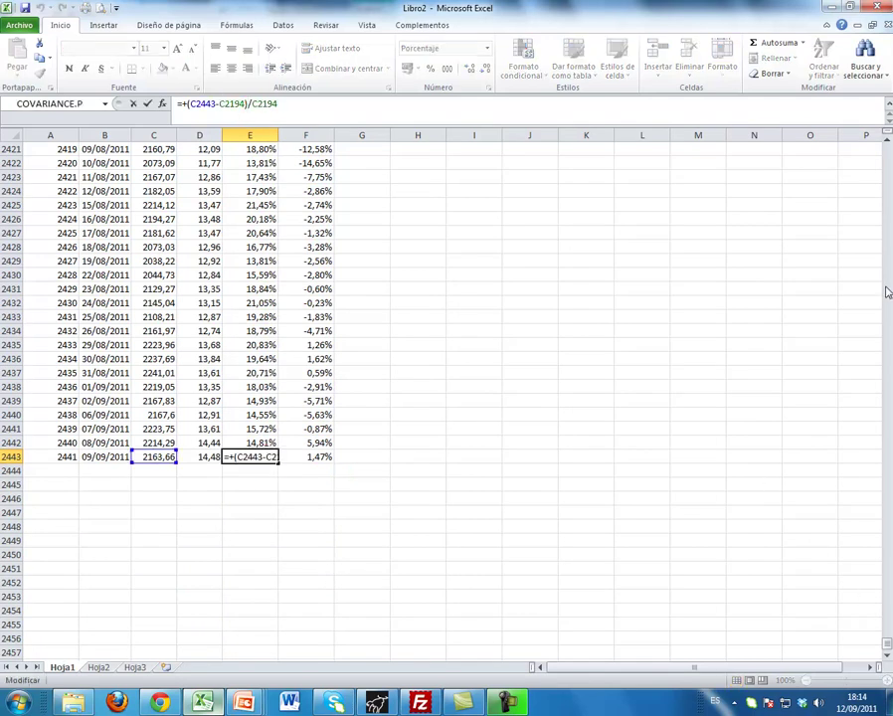
left_click(279, 106)
key("Return")
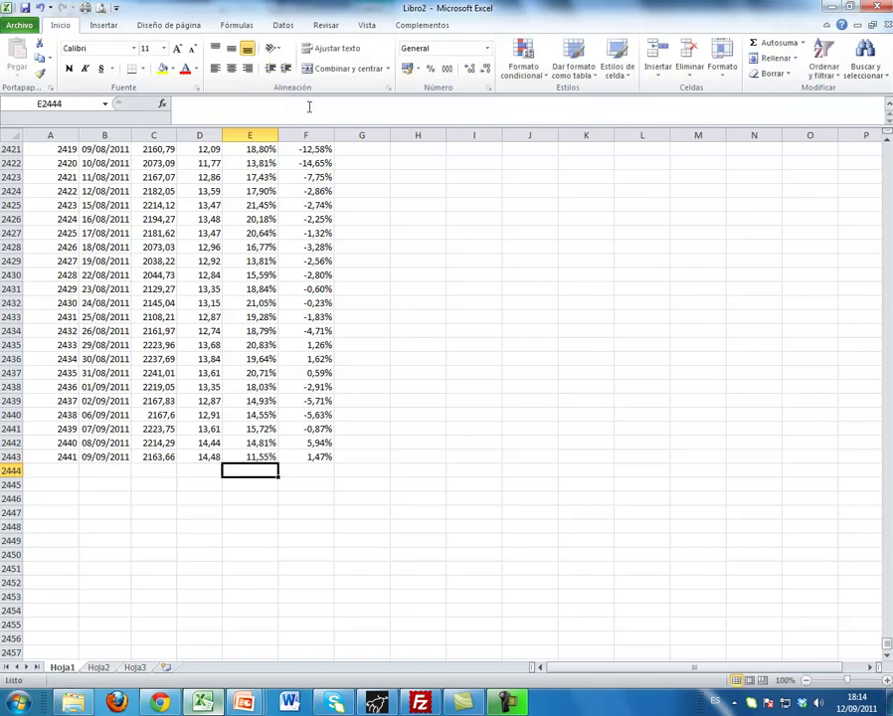
- Head E2444 and F2444 with 'Nasdaq' and 'Yahoo'
type("Nasq")
key("BackSpace")
type("daq")
key("Tab")
type("Yahoo")
key("Return")
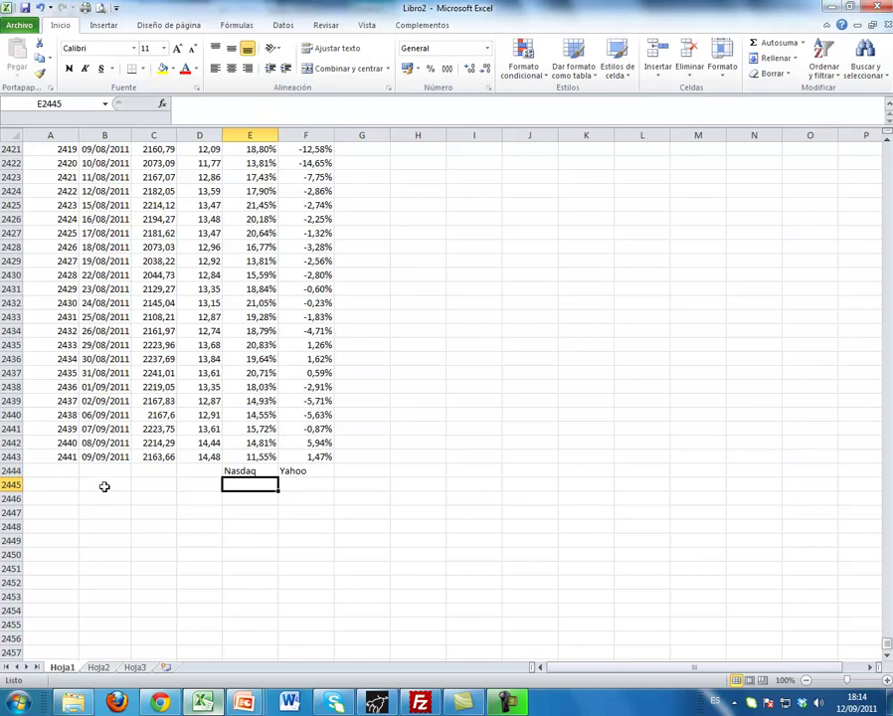
- Merge A2445:D2445 and label it 'Rentabilidad Media'
left_click_drag(61, 484, 193, 490)
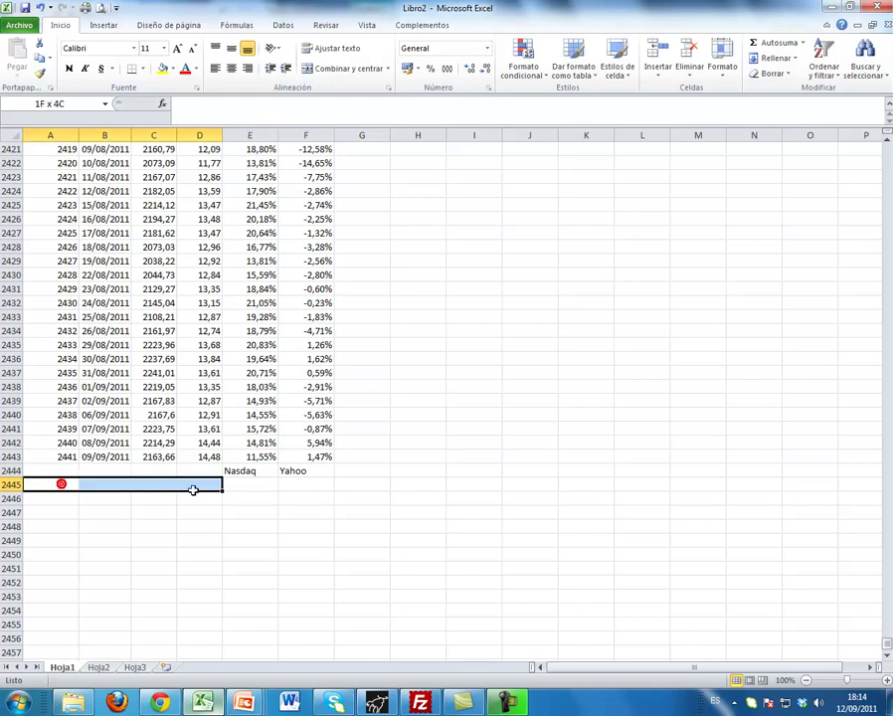
left_click(333, 69)
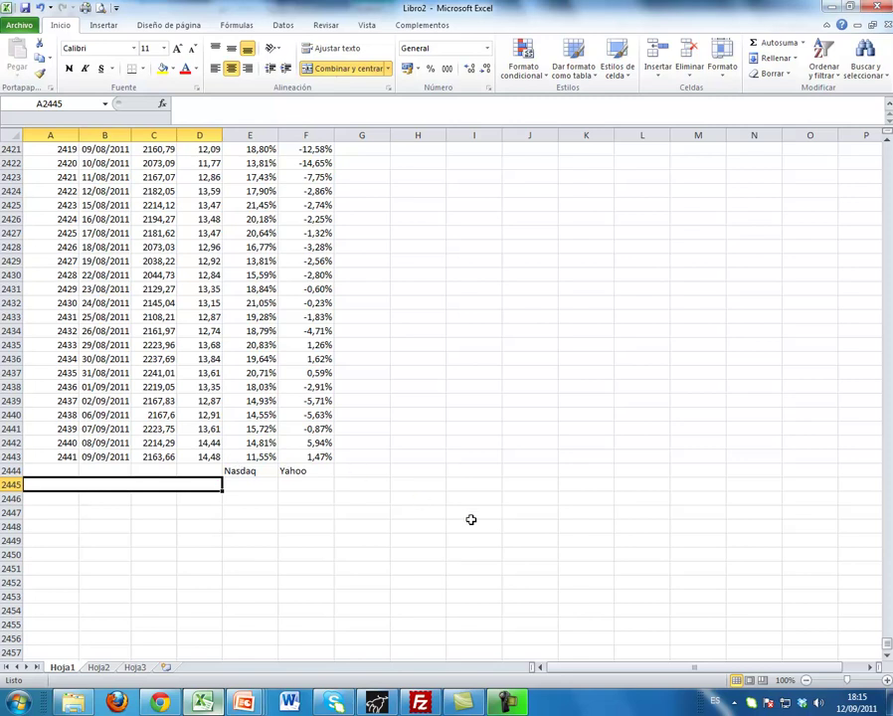
type("Rentabilidad Media")
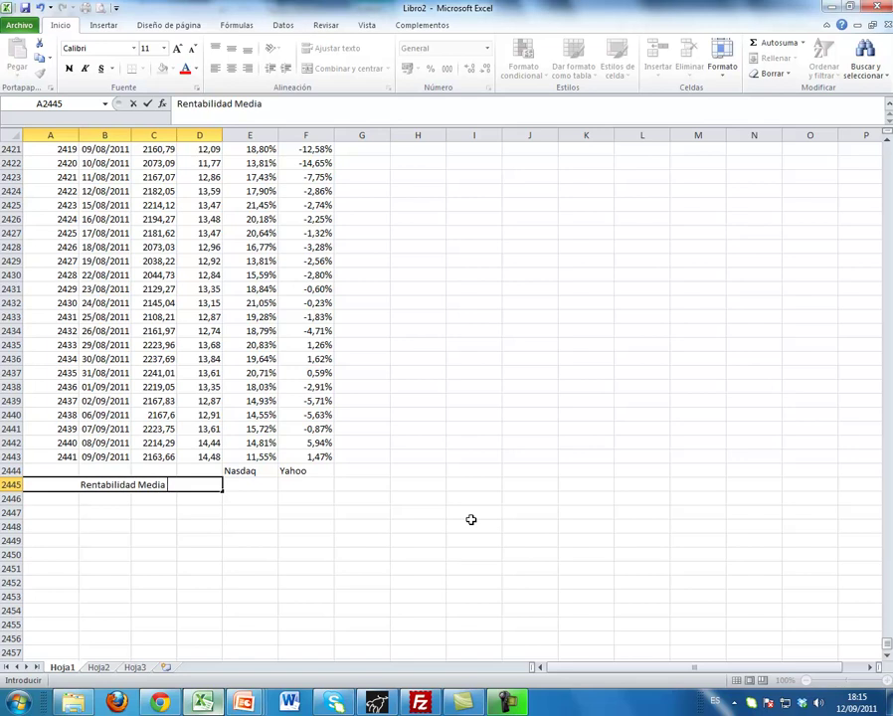
key("Tab")
- Enter =+PROMEDIO(E252:E2443) in E2445 for the Nasdaq average return
type("+")
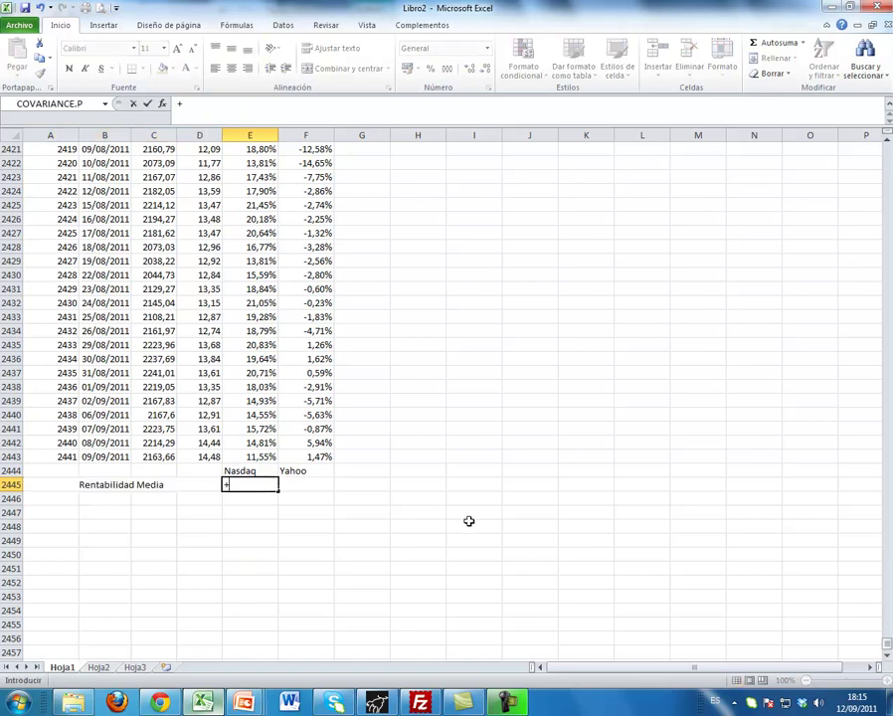
type("P")
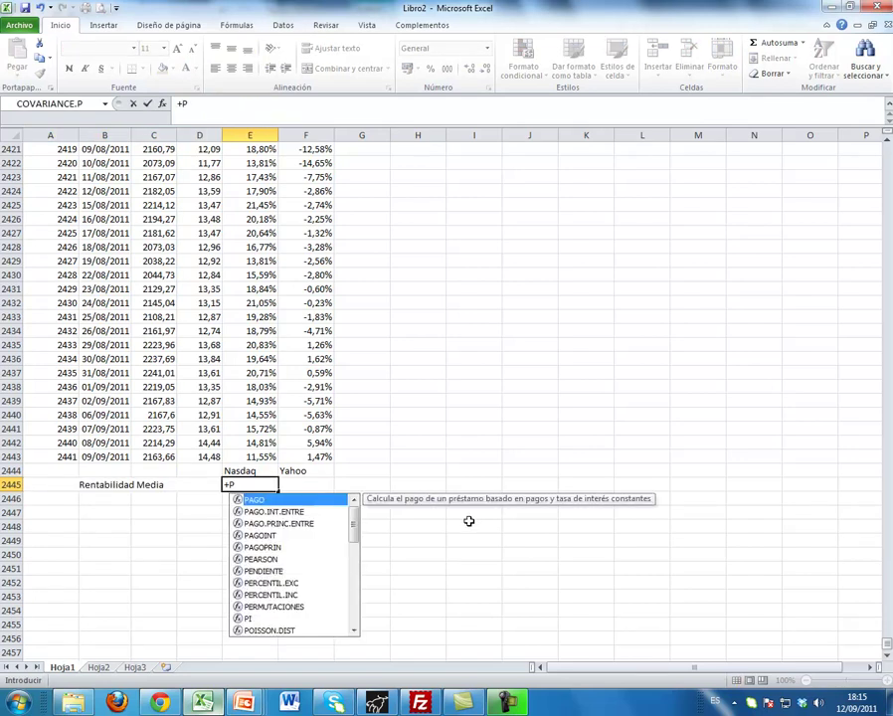
type("ROMED")
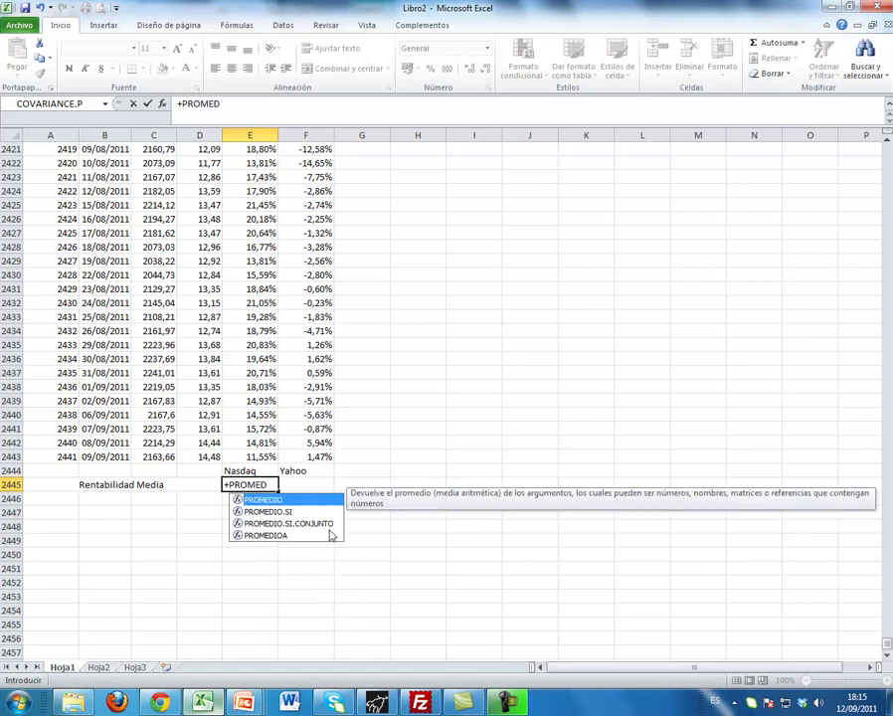
double_click(269, 498)
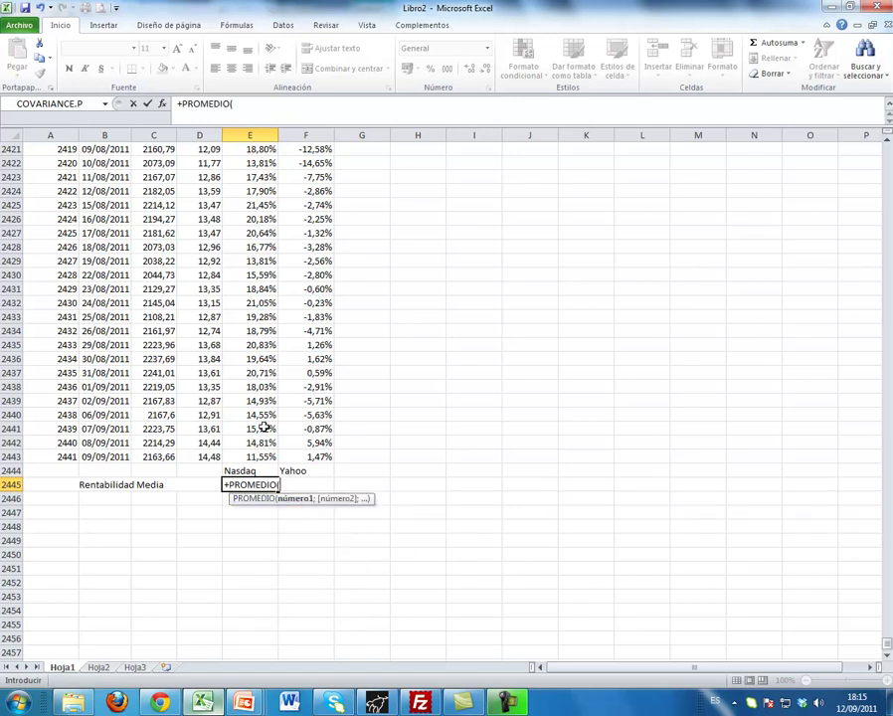
left_click_drag(253, 456, 248, 274)
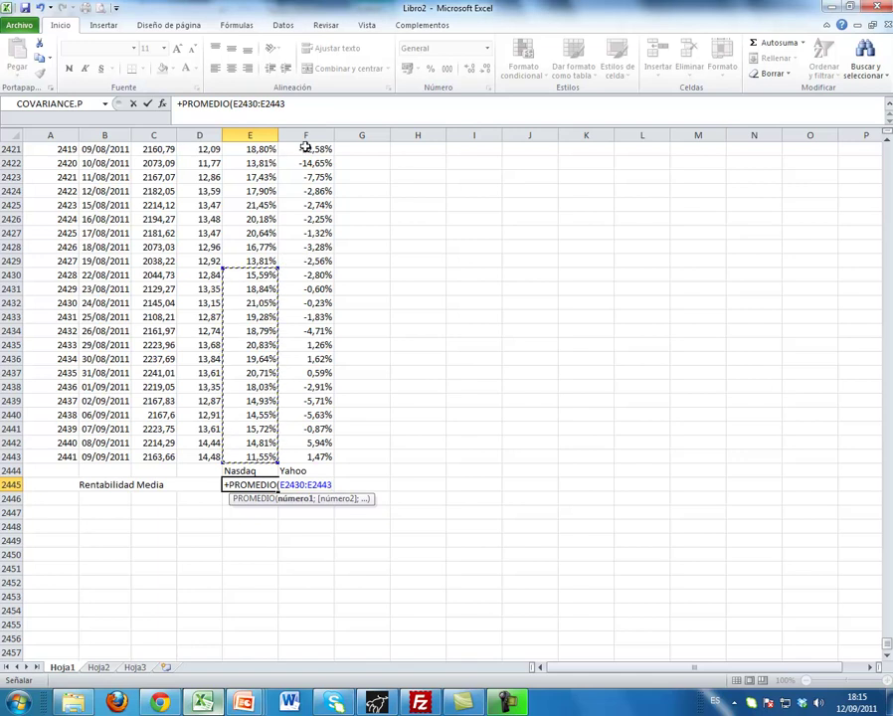
left_click(308, 103)
type(")")
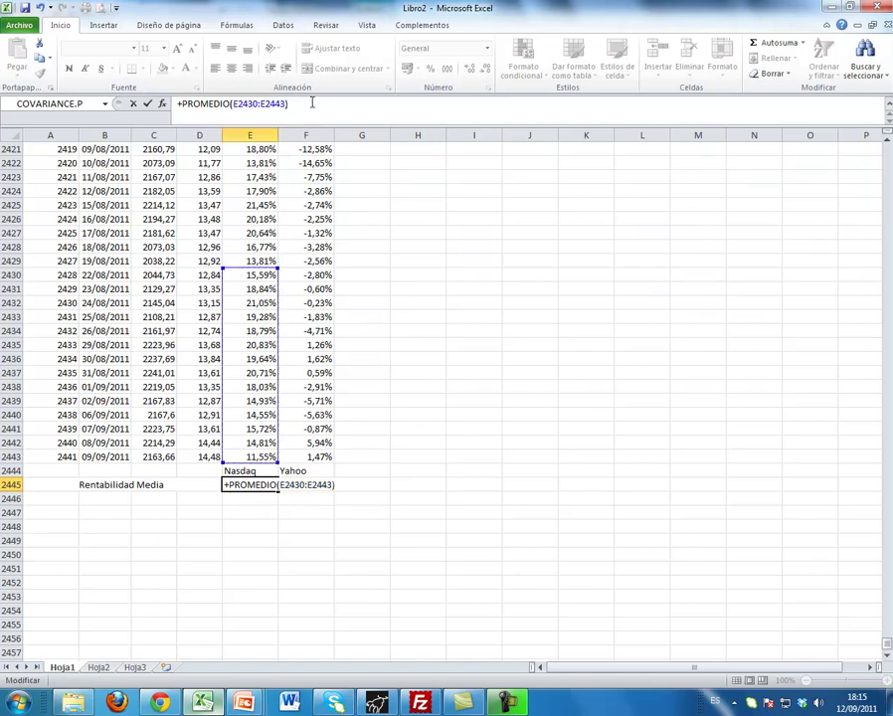
left_click_drag(248, 104, 243, 103)
type("52")
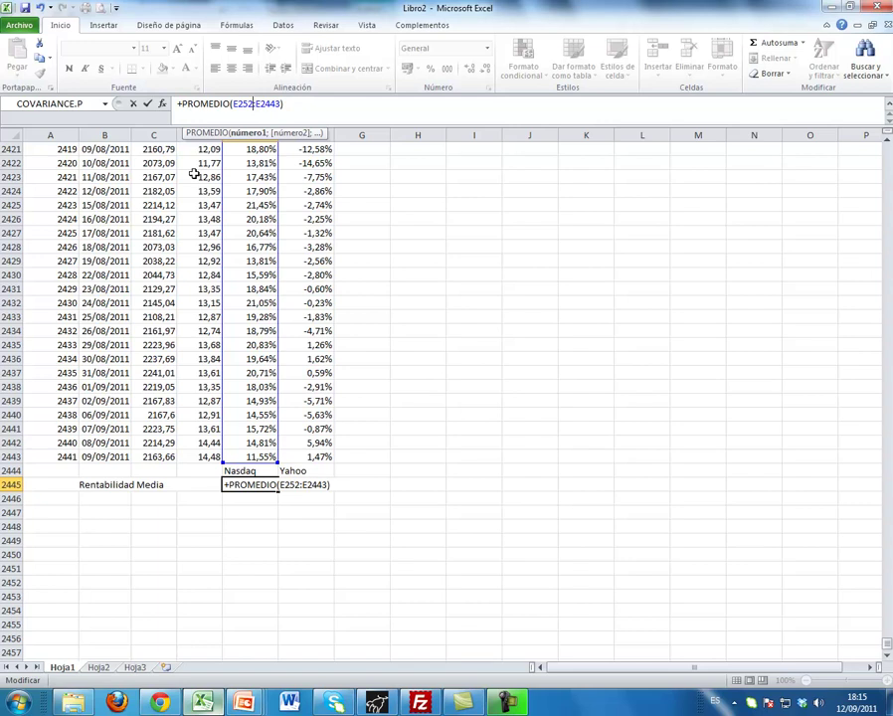
key("Return")
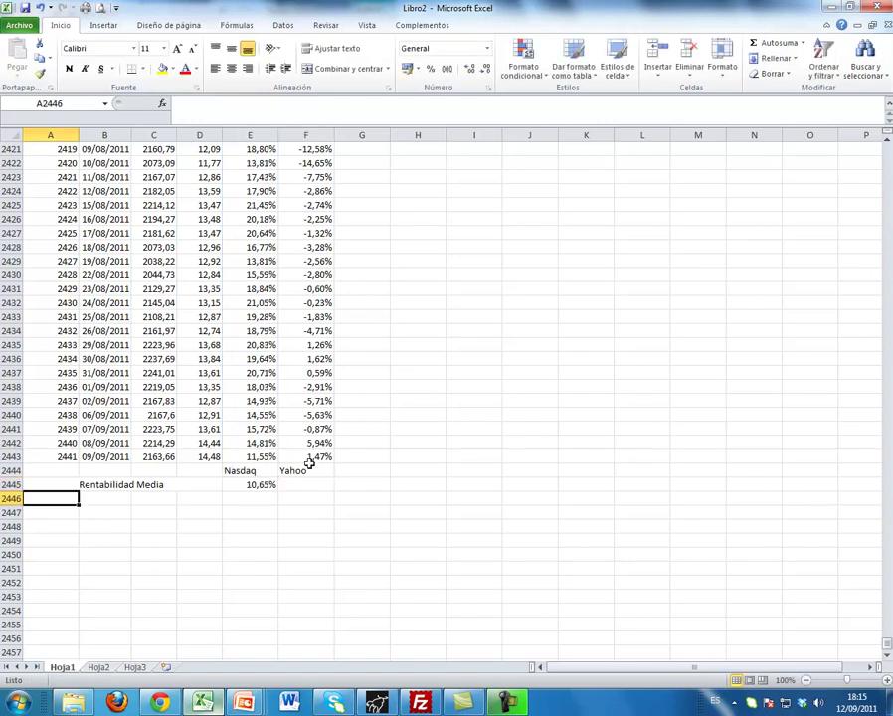
- Fill the average right to F2445 and merge B2446:D2446 for the next label
left_click(267, 484)
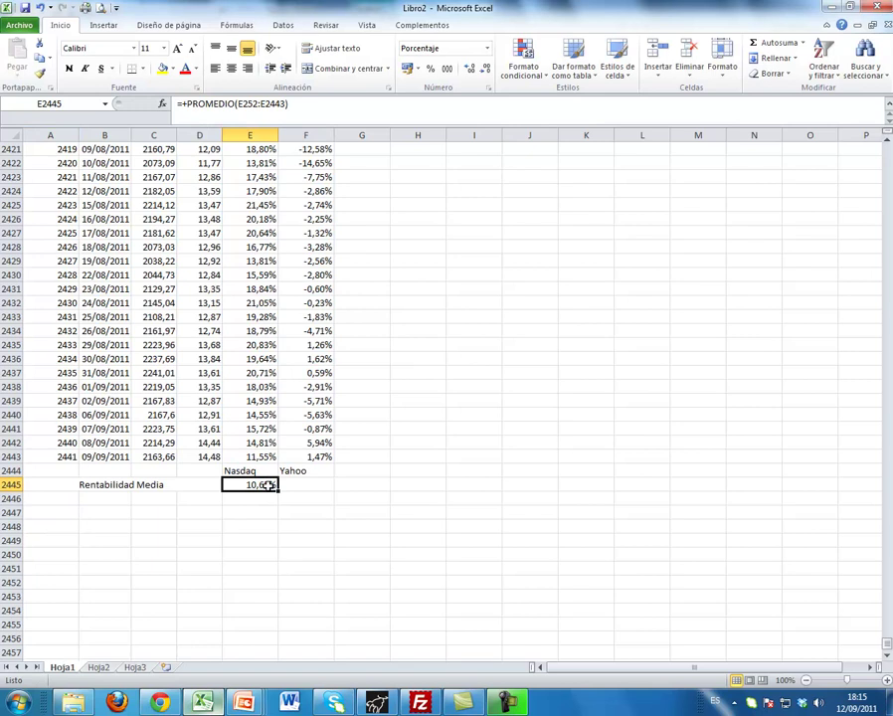
left_click_drag(279, 490, 325, 489)
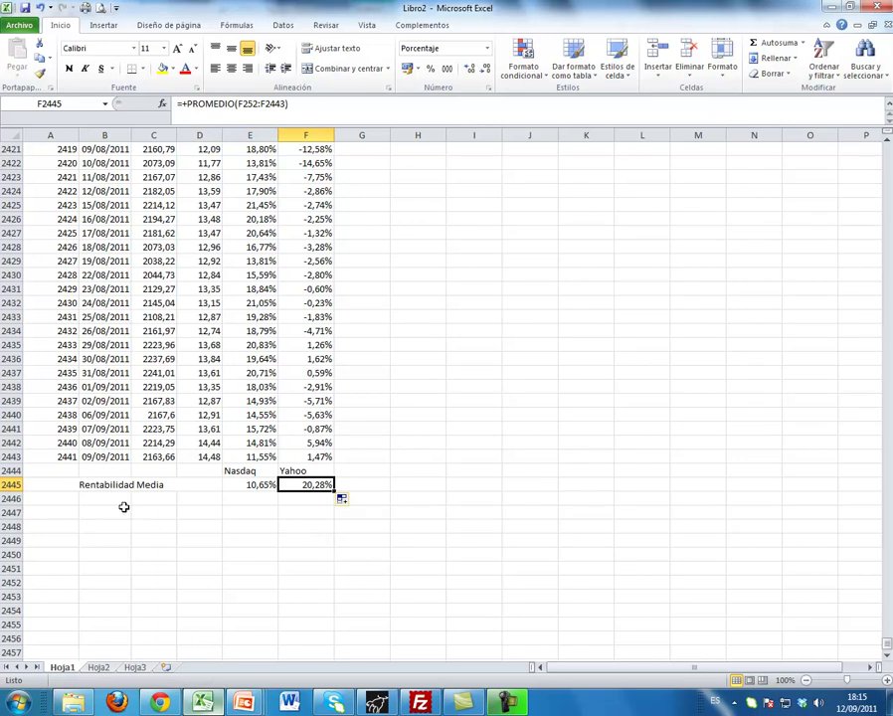
left_click_drag(123, 503, 181, 501)
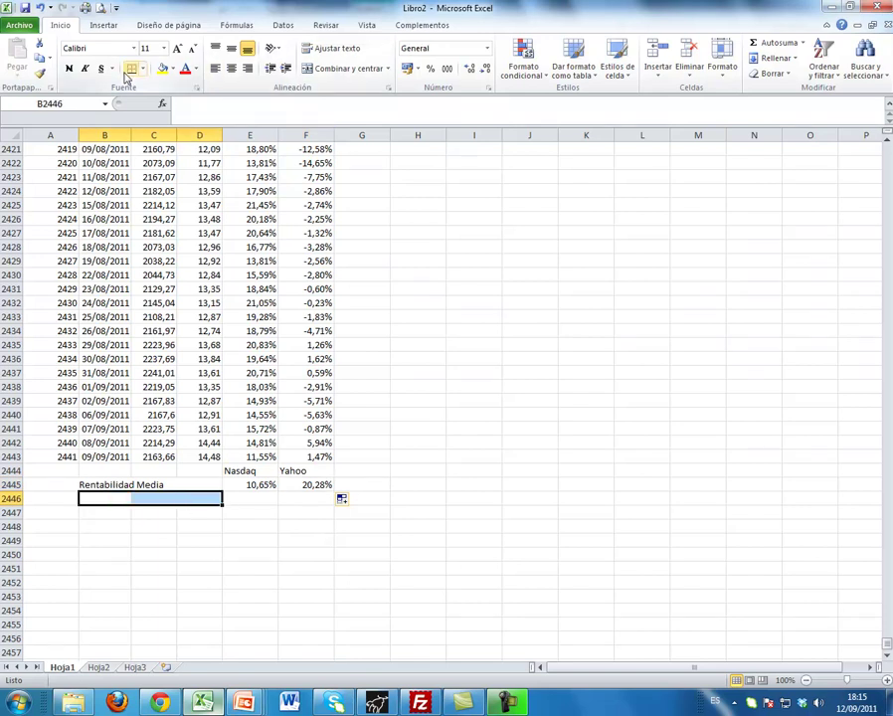
left_click(350, 68)
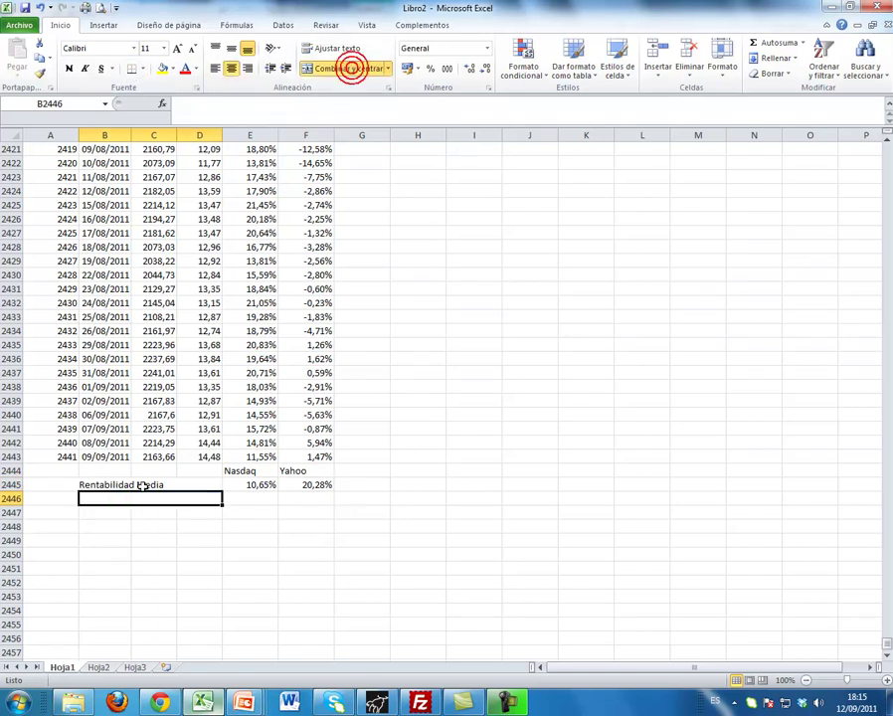
- Label the merged row 2446 'Volatilidad'
type("Volat")
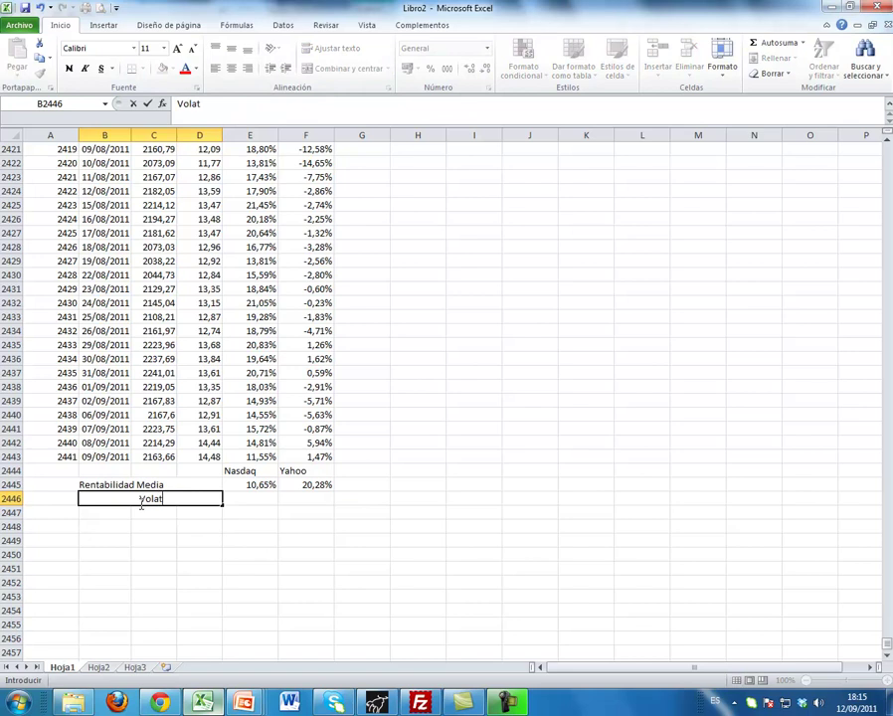
key("BackSpace")
type("tilidad")
key("Tab")
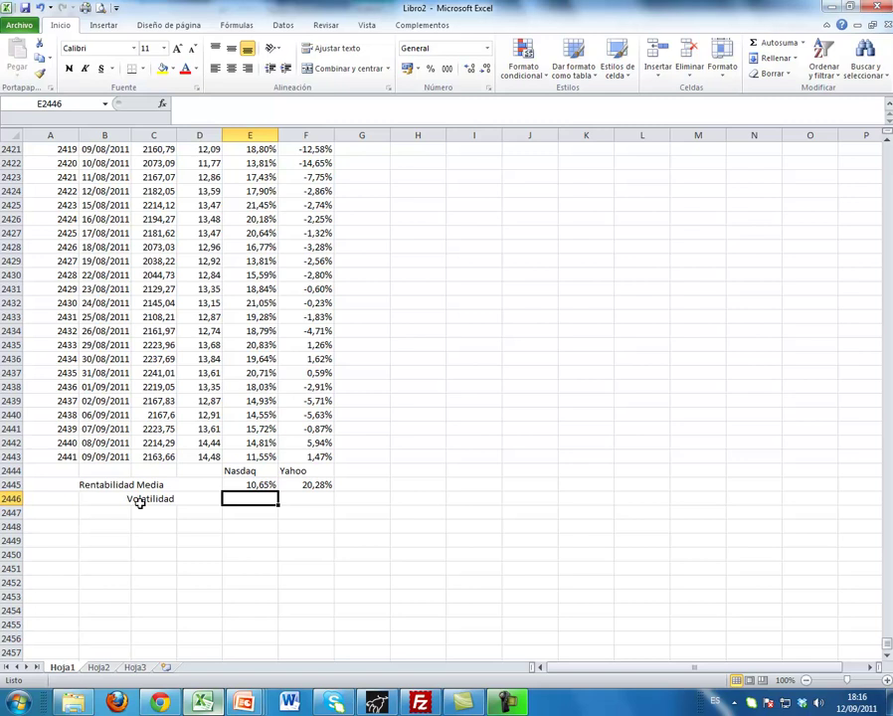
- Enter =+DESVEST.P(E252:E2443) in E2446 for the Nasdaq volatility (0,23452114)
type("+")
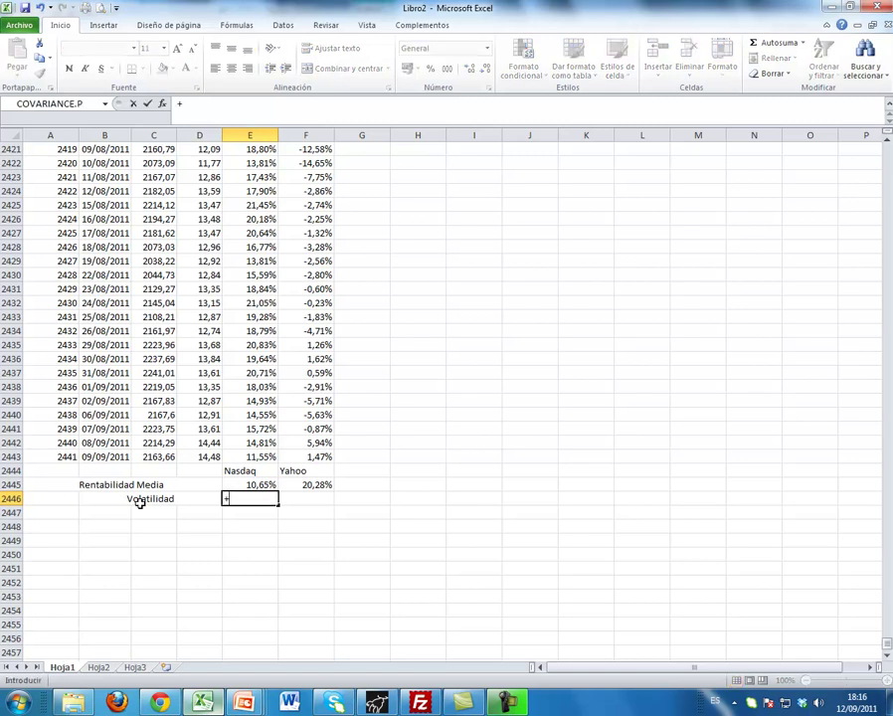
type("DESVIA")
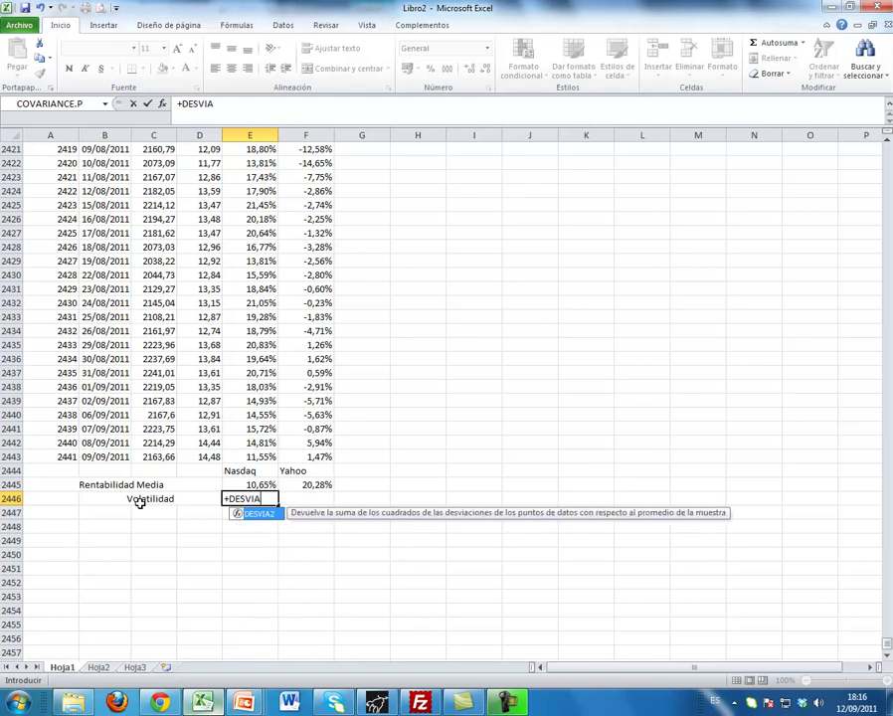
key("BackSpace")
key("BackSpace")
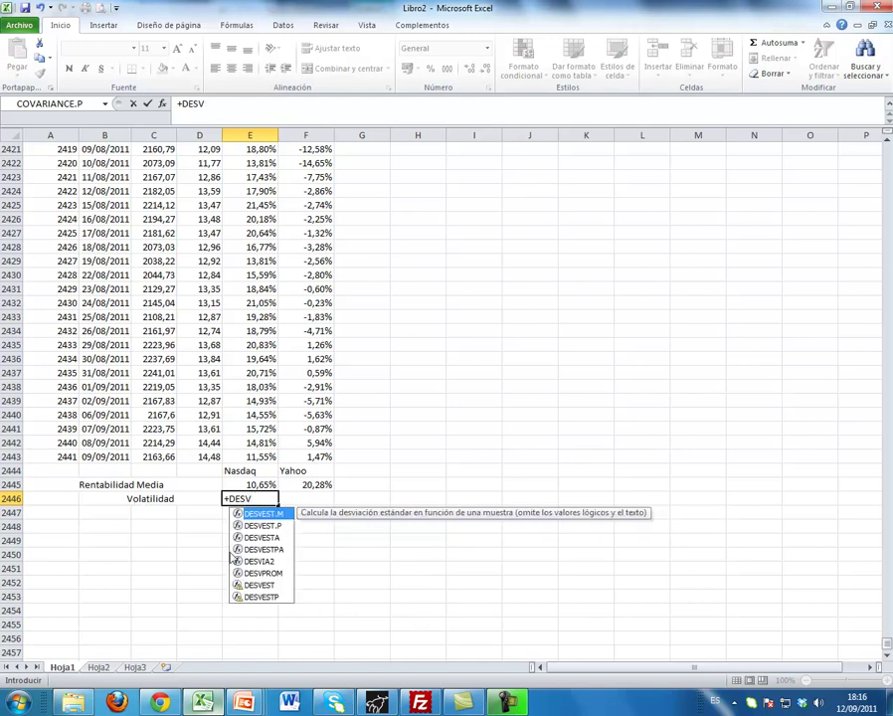
left_click(263, 525)
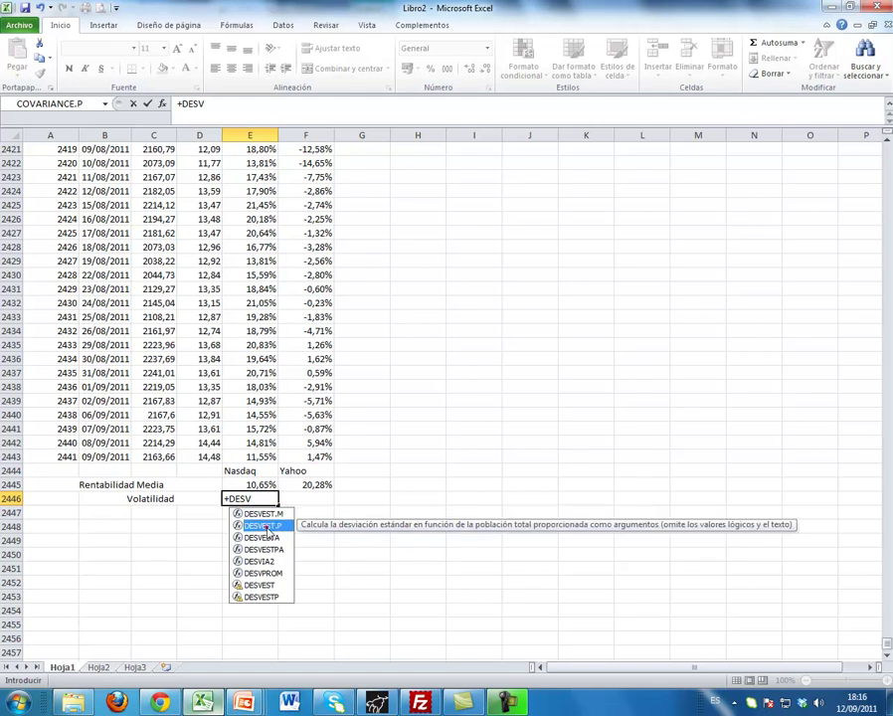
double_click(264, 526)
left_click_drag(261, 458, 250, 289)
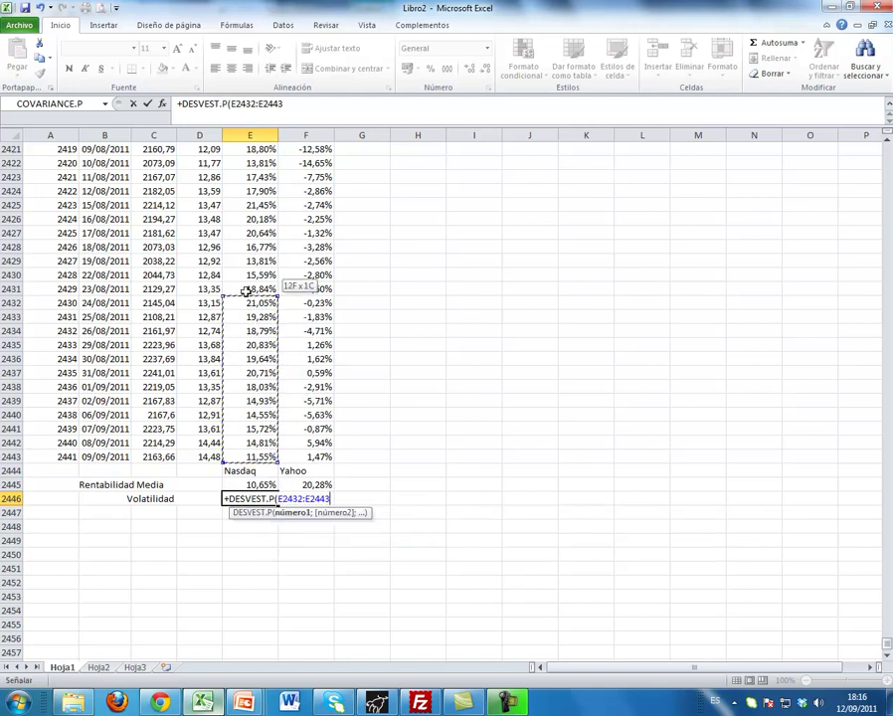
left_click(286, 104)
type(")")
left_click_drag(241, 104, 256, 104)
type("2252")
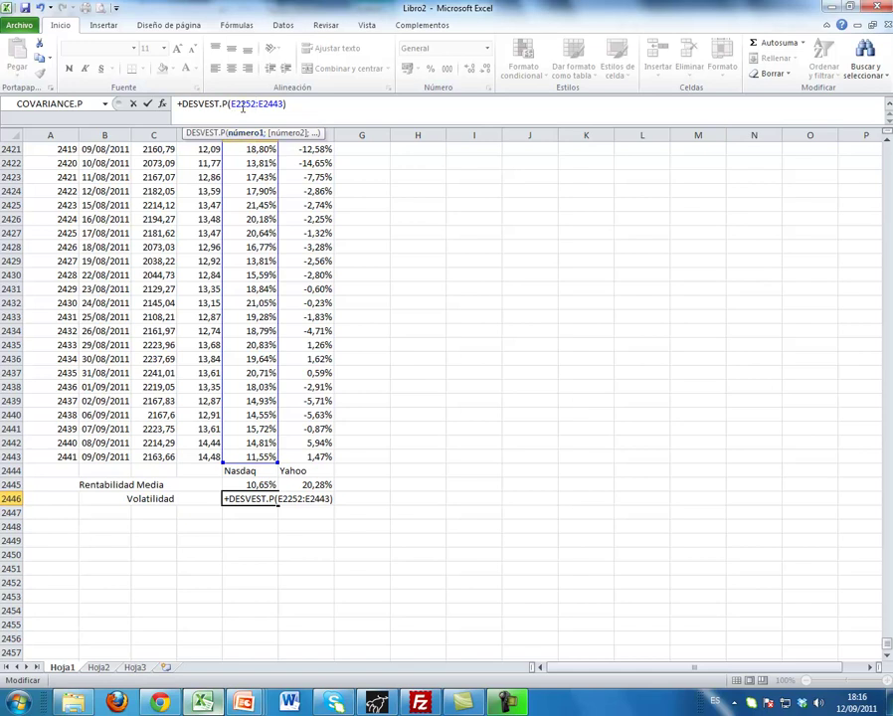
key("Left")
key("Left")
key("Left")
key("BackSpace")
left_click(294, 109)
key("Return")
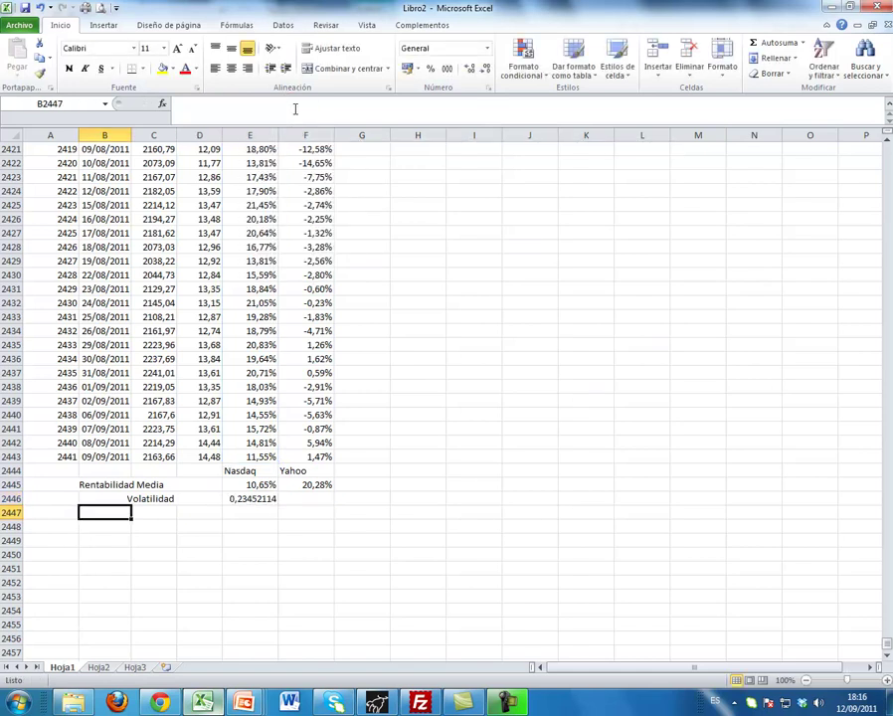
left_click(267, 503)
- Copy the volatility formula to F2446 and format both cells as Porcentaje
left_click_drag(279, 505, 298, 503)
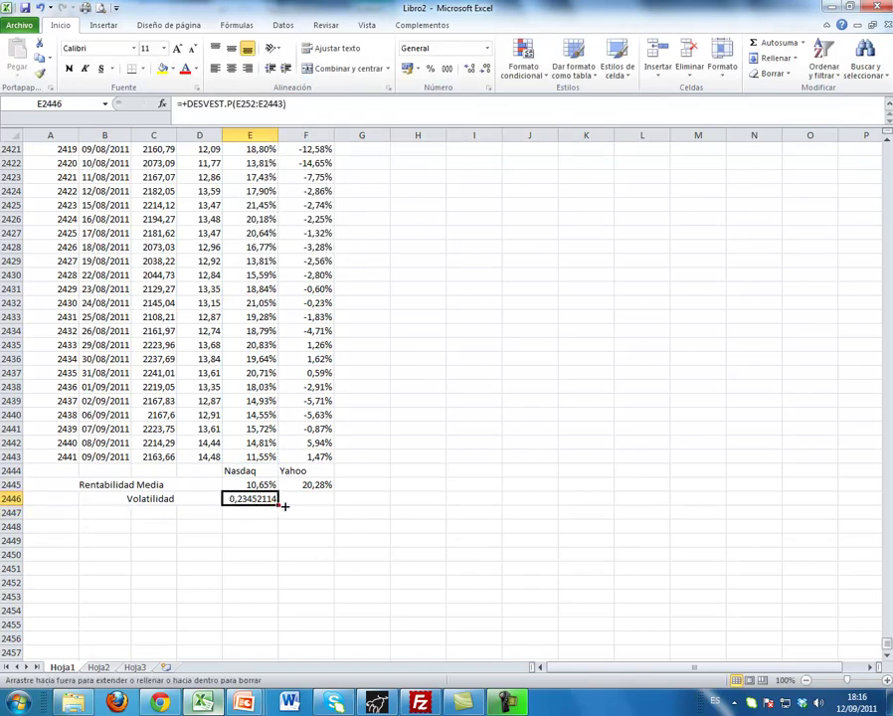
left_click(487, 48)
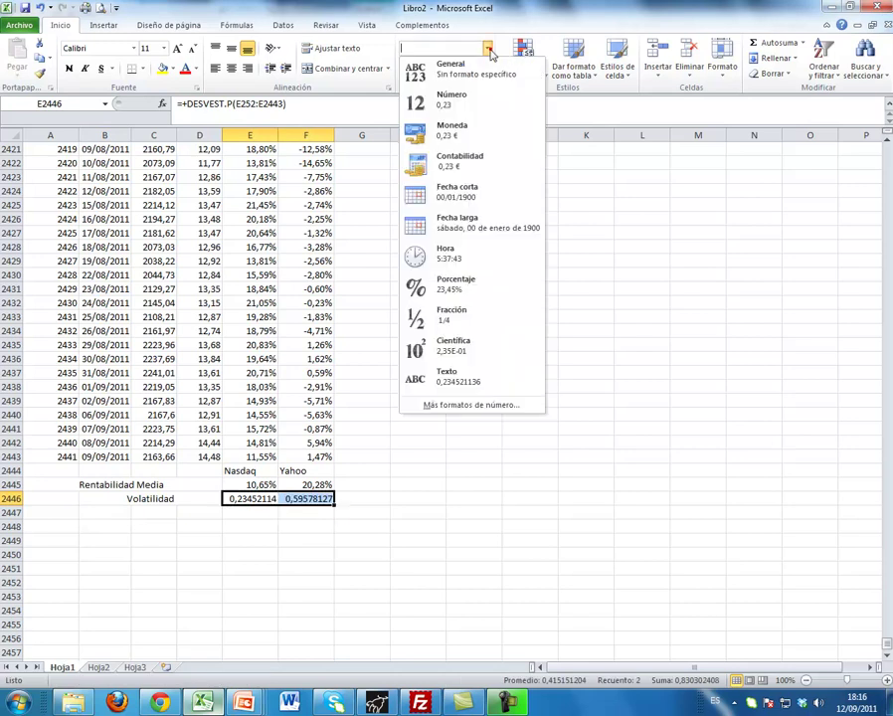
left_click(475, 289)
left_click(346, 551)
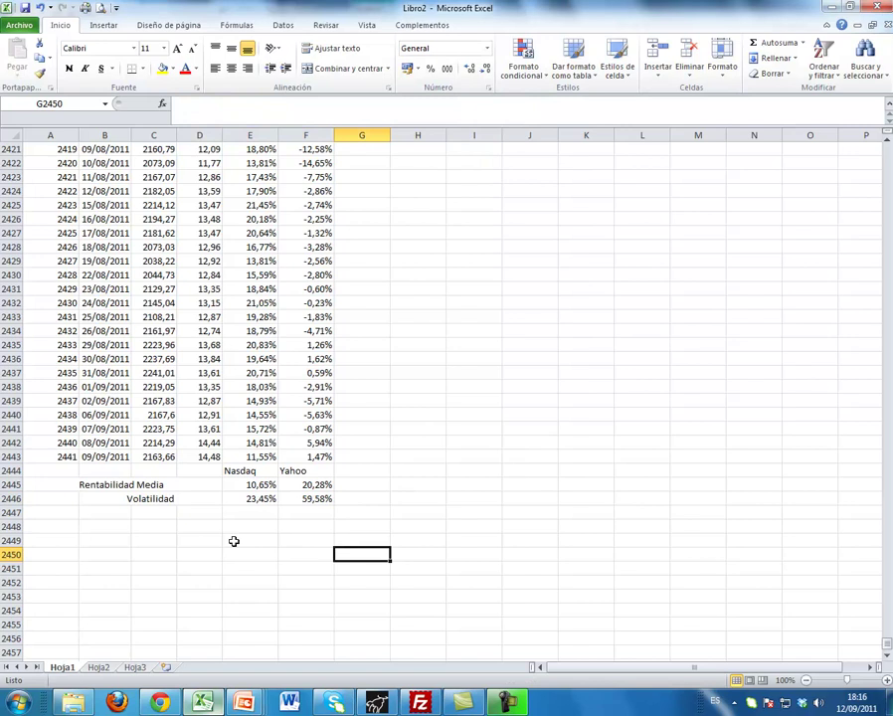
- Check the Nasdaq and Yahoo volatility formulas and select the next row's label cells
left_click(257, 500)
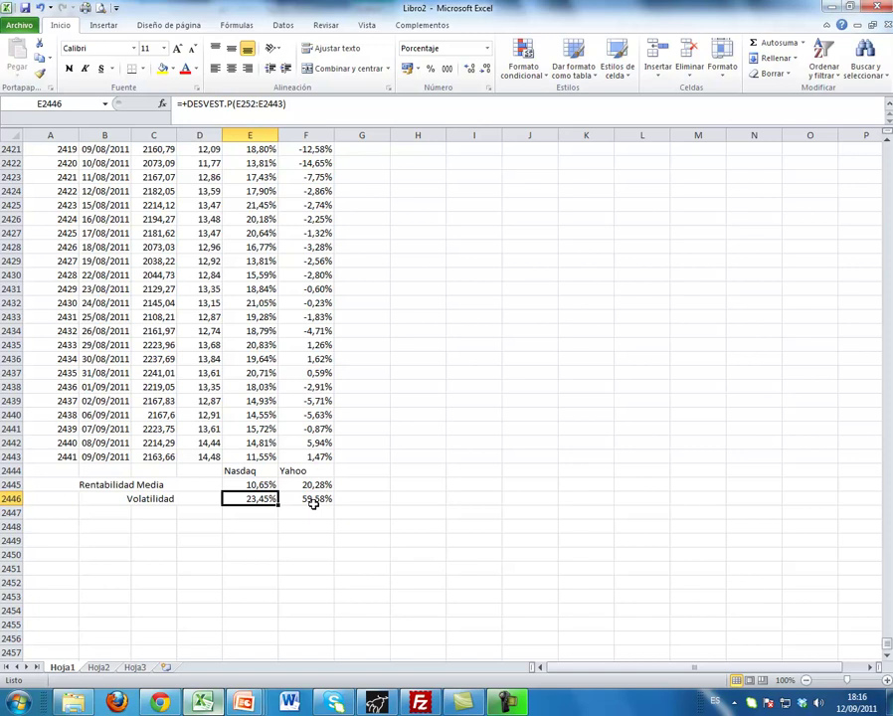
left_click(314, 501)
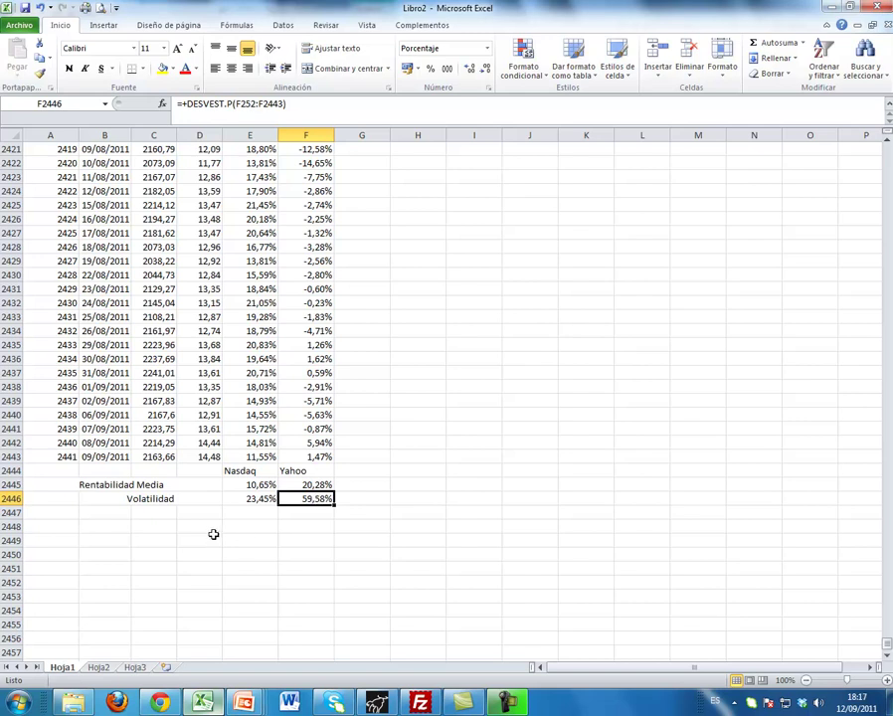
left_click_drag(193, 513, 137, 515)
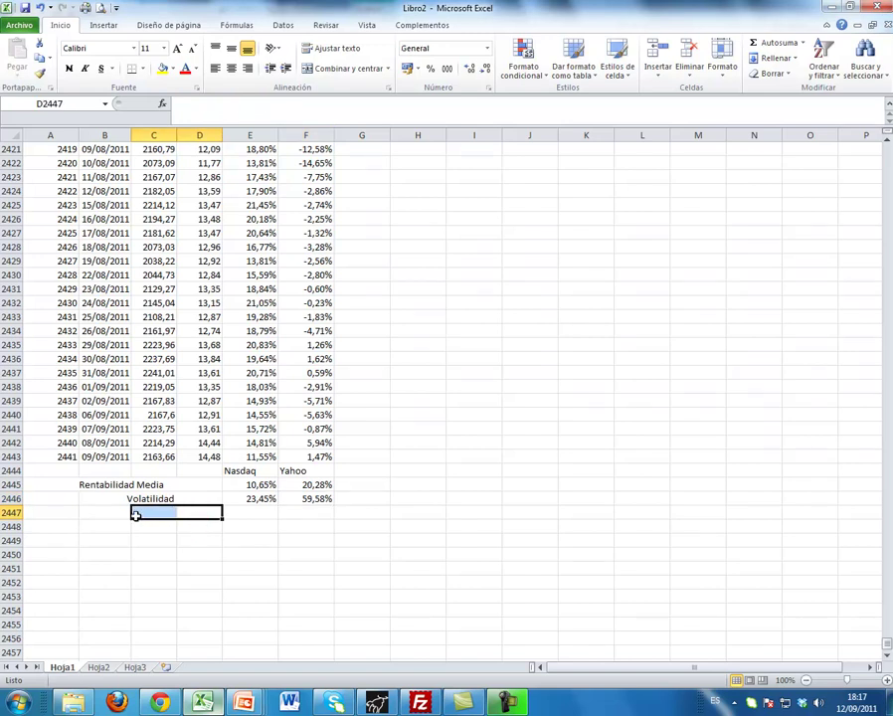
- Label row 2447 'Cov(Rm, Rt)', merged and centred across three columns
left_click(187, 514)
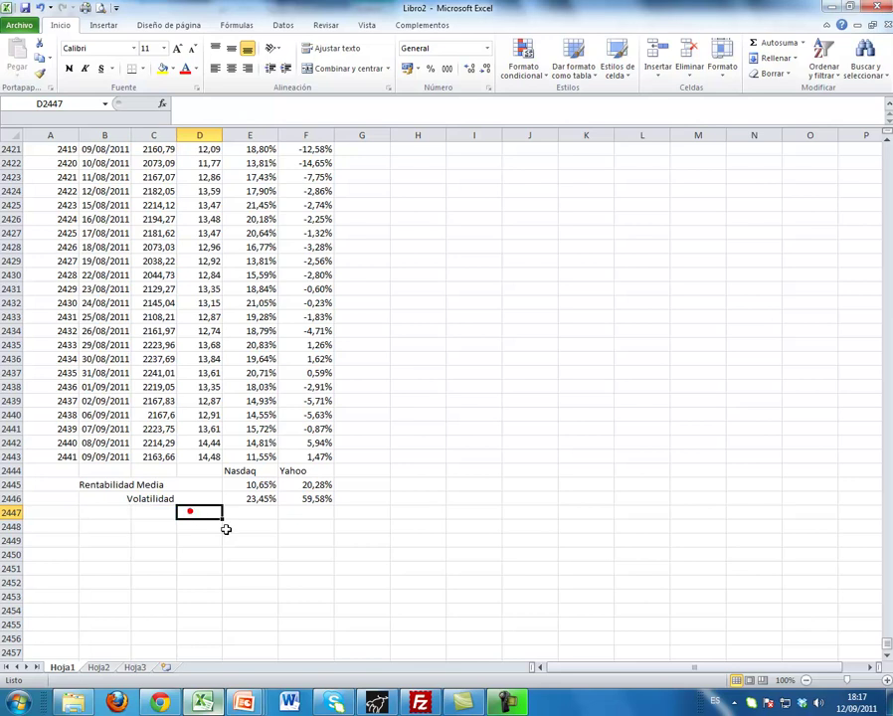
type("Cov")
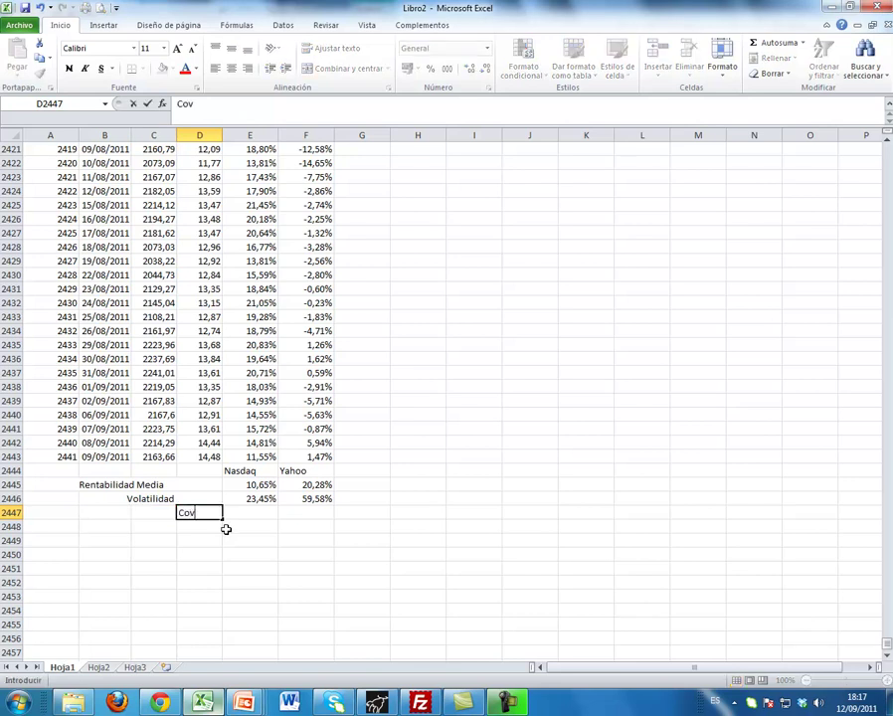
type("(Rm, ")
type("R")
type("t)=")
key("BackSpace")
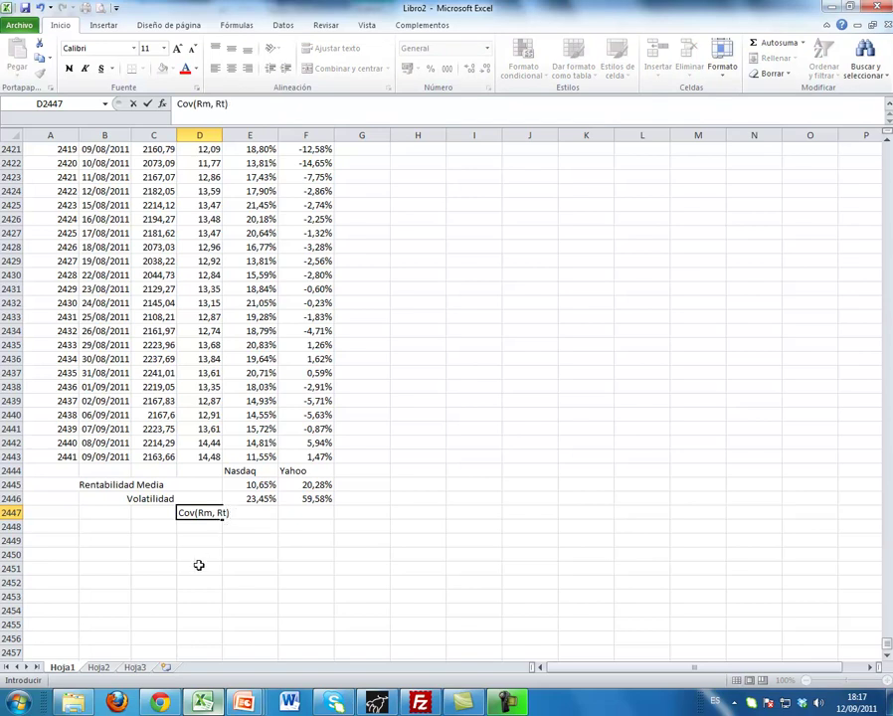
left_click(197, 565)
left_click_drag(199, 512, 115, 507)
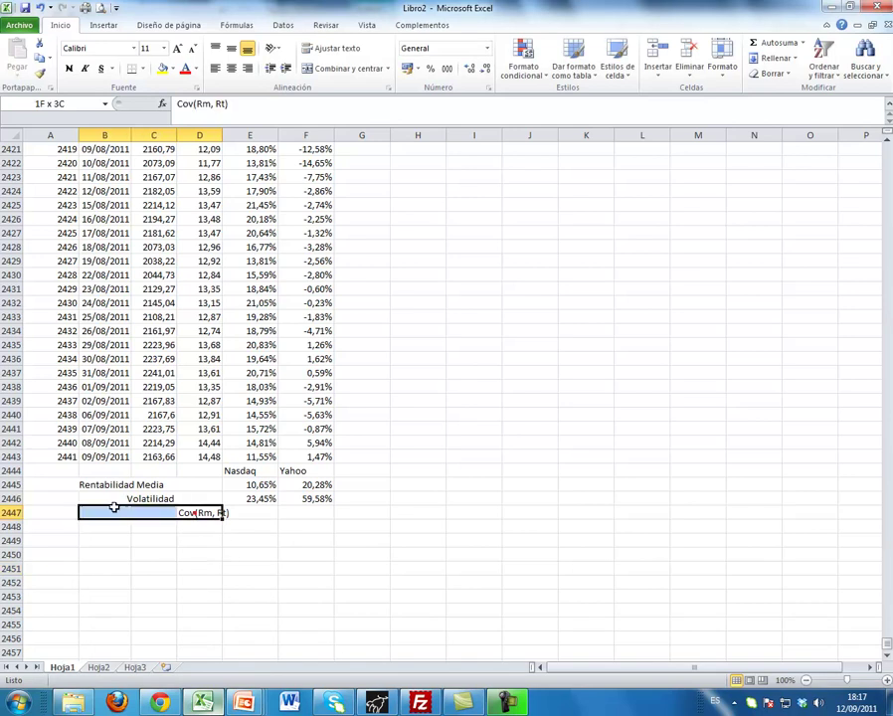
left_click(340, 69)
- Enter =+COVAR(E252:E2443;E252:E2443) in E2447, giving 0,05500016 for Nasdaq
left_click(254, 513)
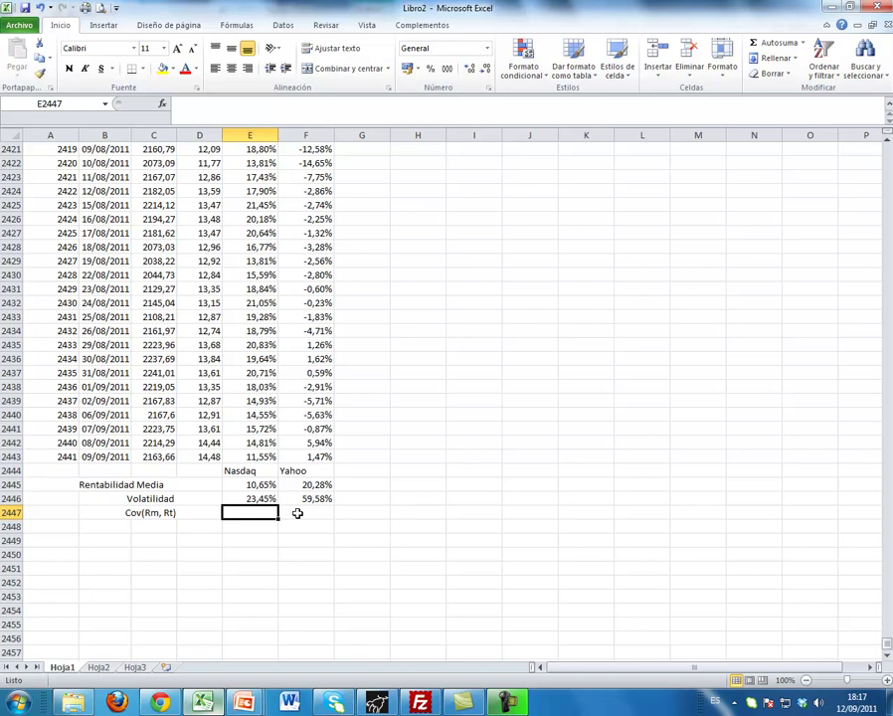
type("+C")
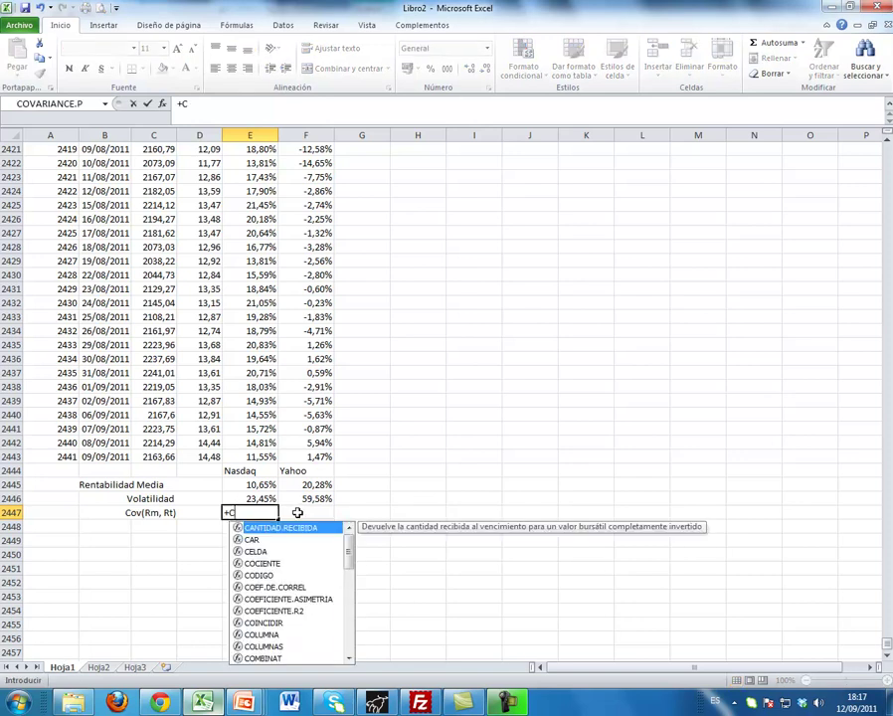
type("OVAR(")
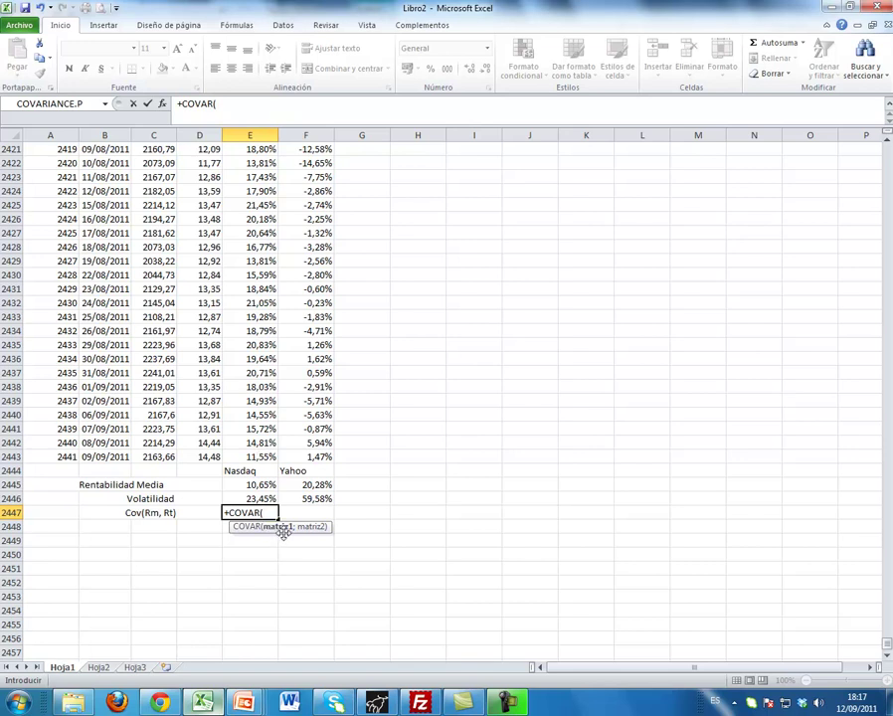
left_click_drag(263, 457, 253, 262)
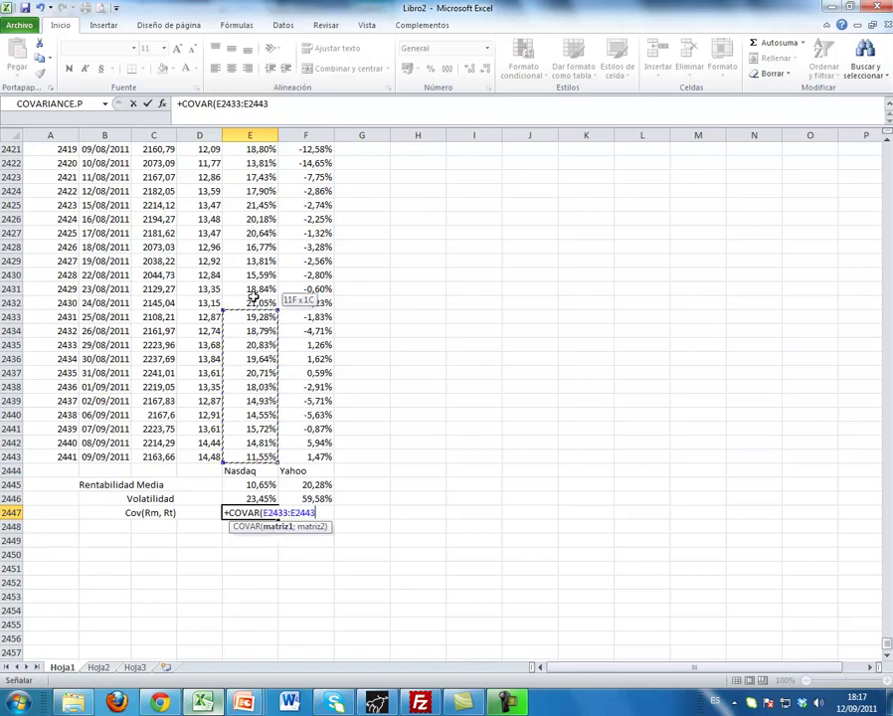
double_click(234, 103)
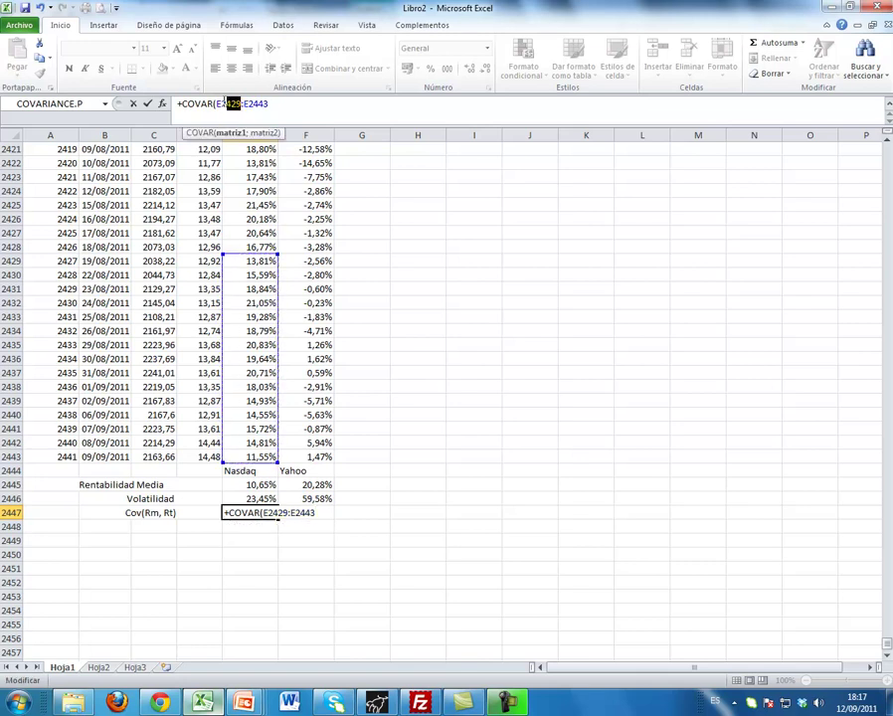
type("2255")
key("BackSpace")
key("BackSpace")
key("BackSpace")
type("52")
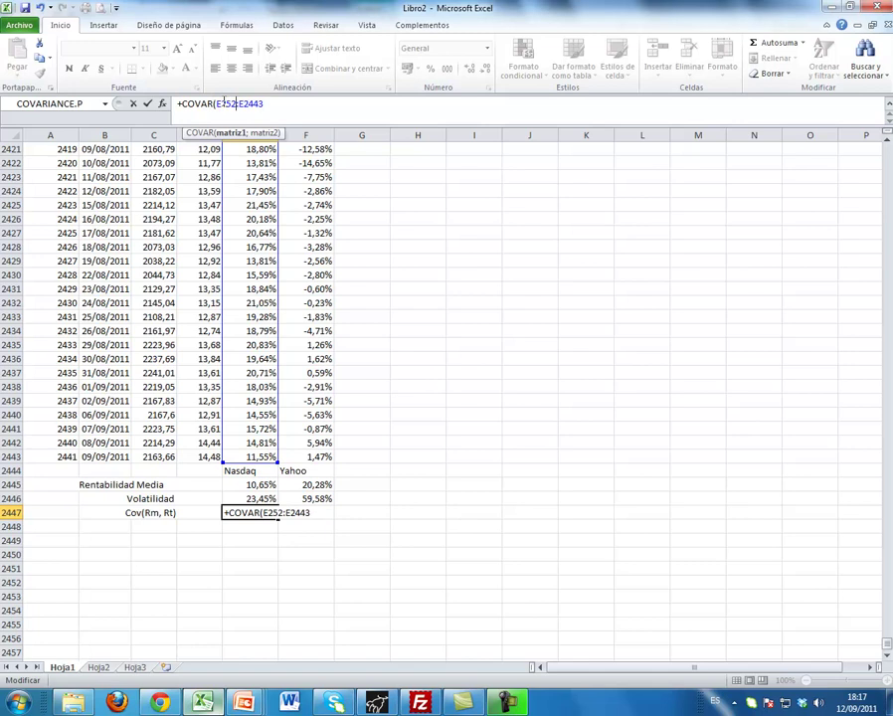
type(";E2434:E2443")
left_click_drag(256, 460, 256, 331)
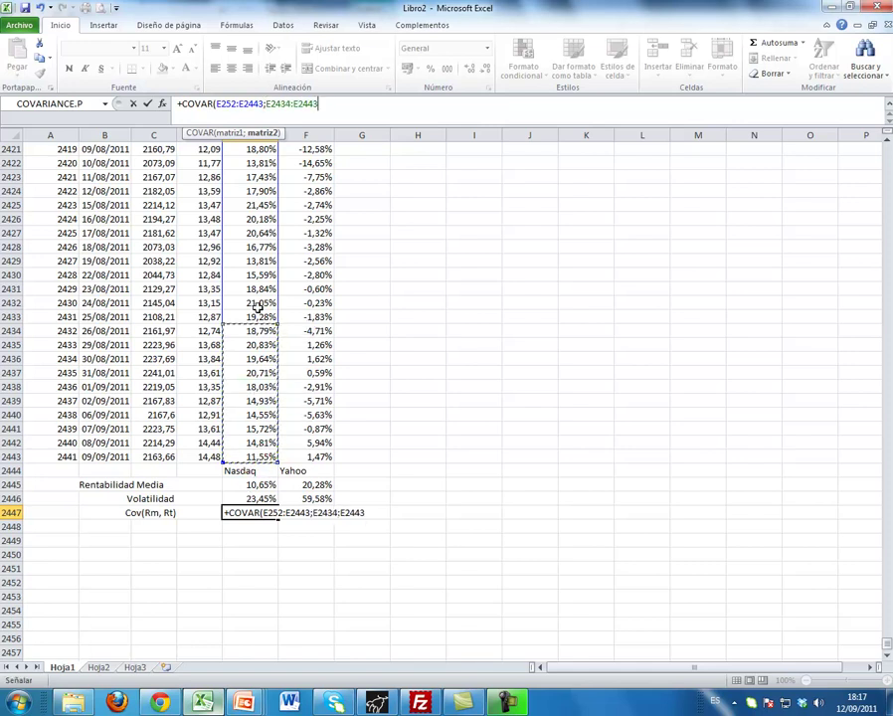
left_click_drag(291, 103, 278, 103)
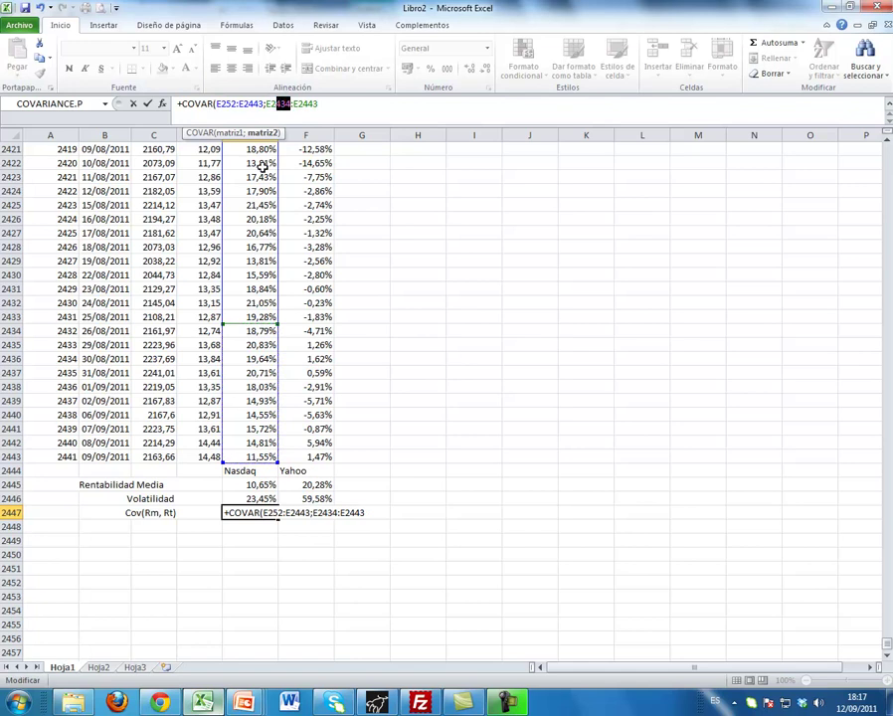
type("52")
left_click(322, 104)
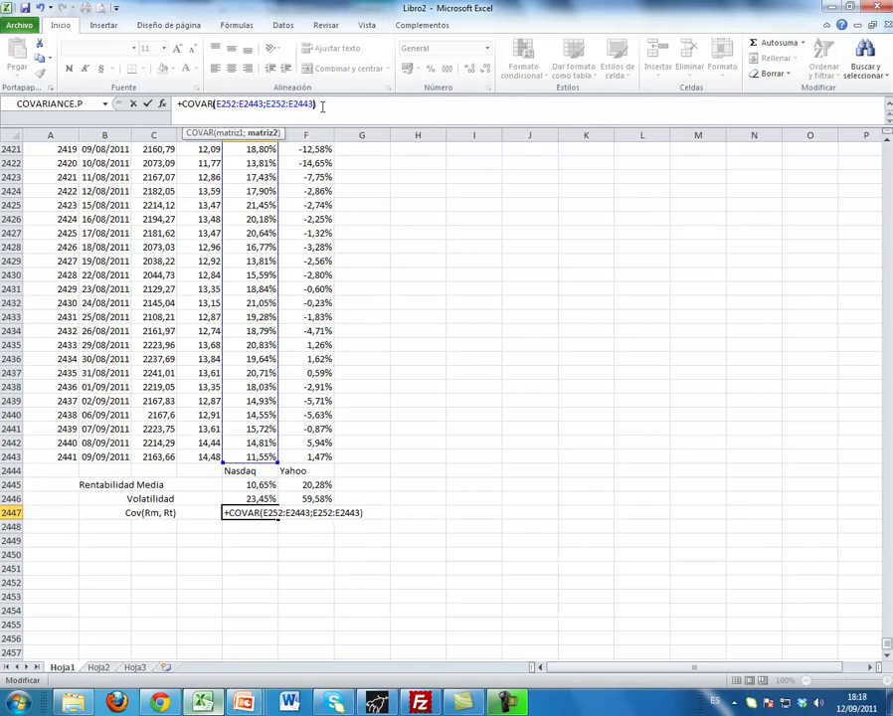
key("Return")
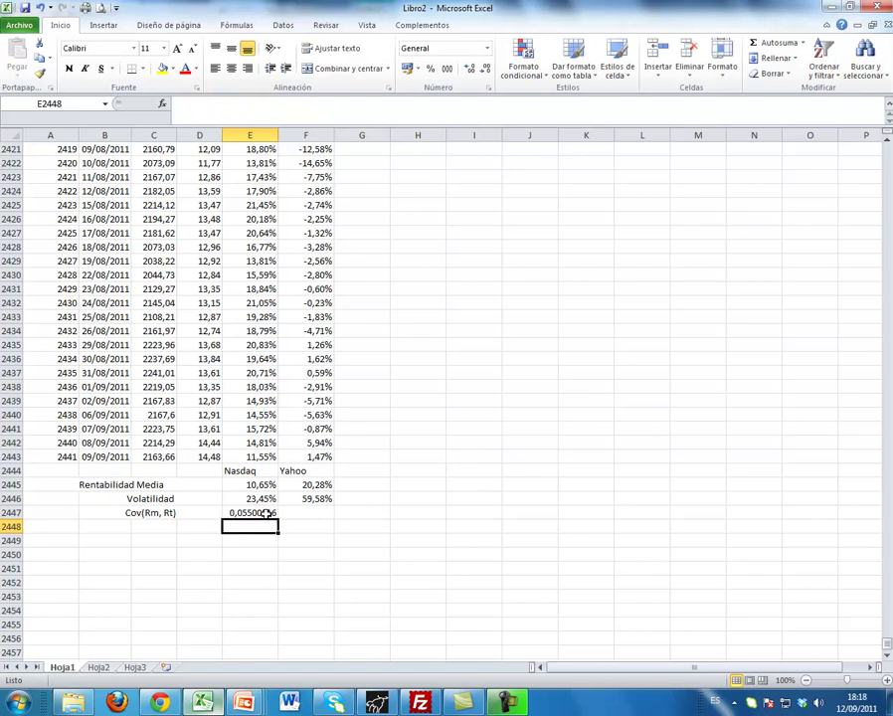
- Copy the covariance to F2447 as COVAR(E252:E2443;F252:F2443), giving 0,07774025
left_click(262, 513)
left_click_drag(314, 520, 342, 521)
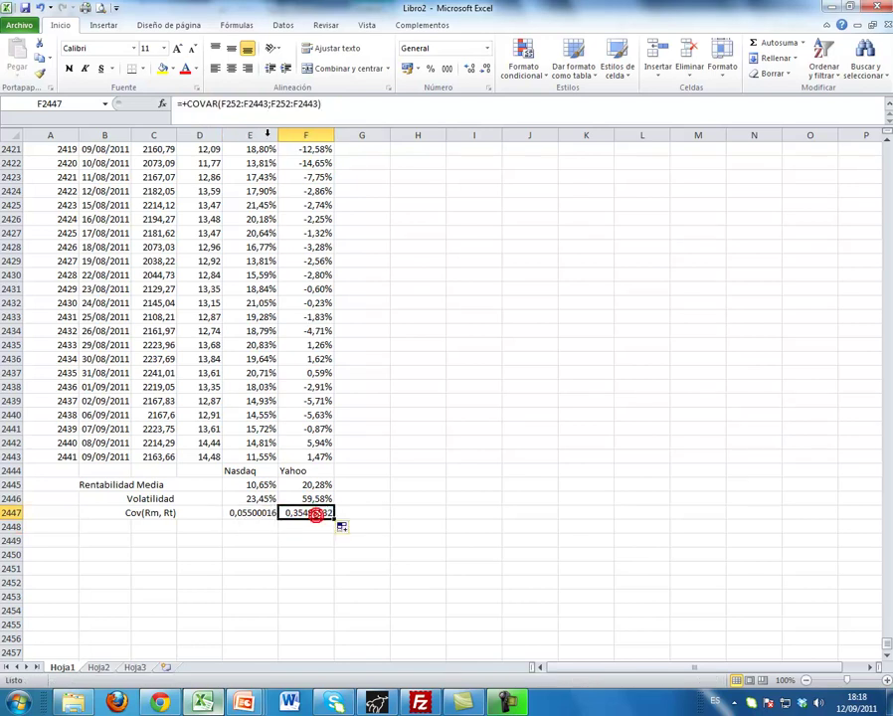
double_click(306, 513)
left_click_drag(336, 334, 280, 334)
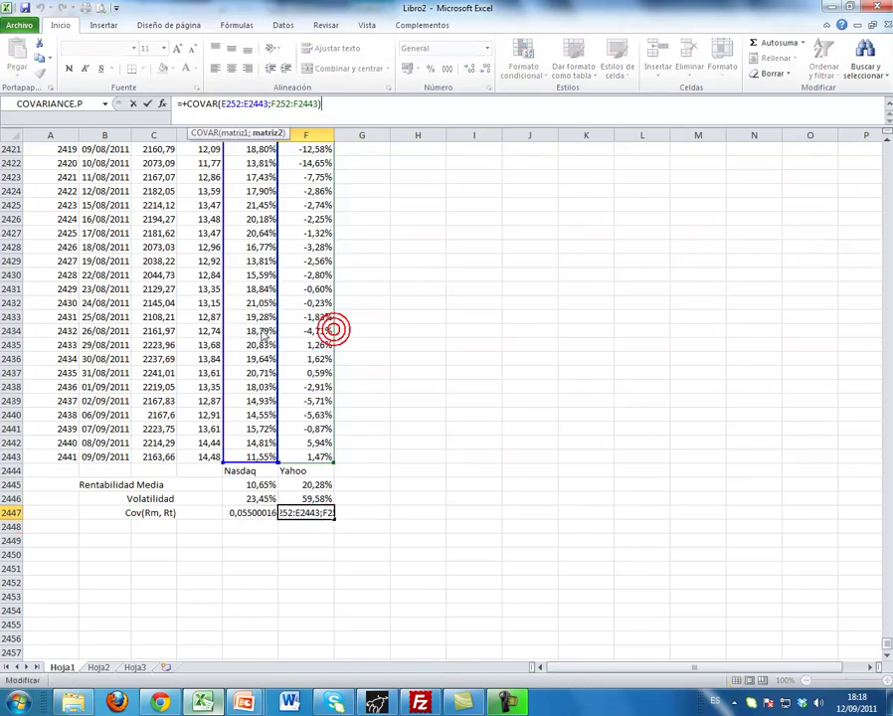
left_click_drag(265, 104, 231, 103)
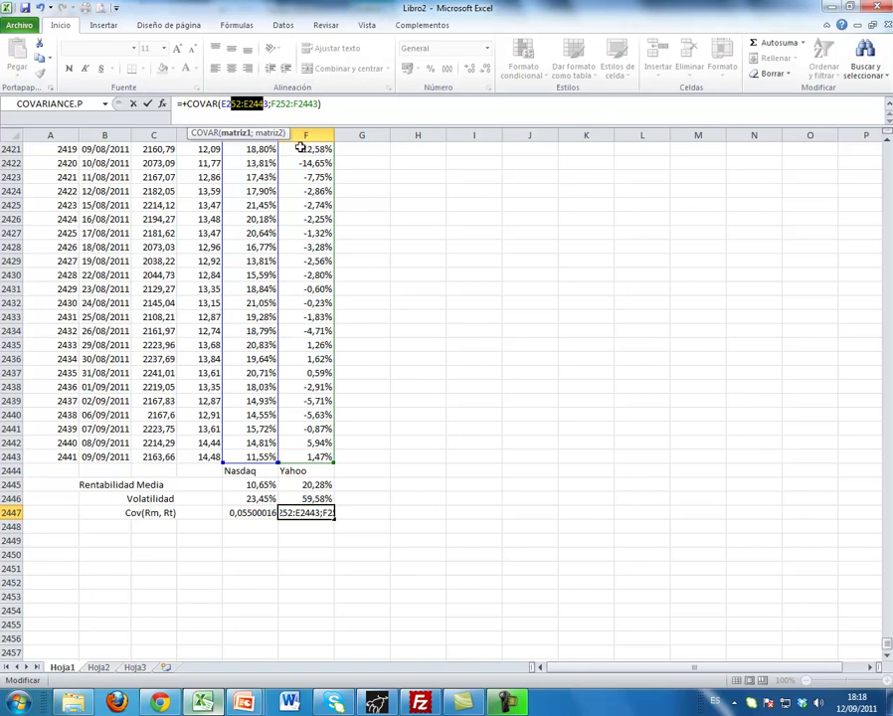
key("Return")
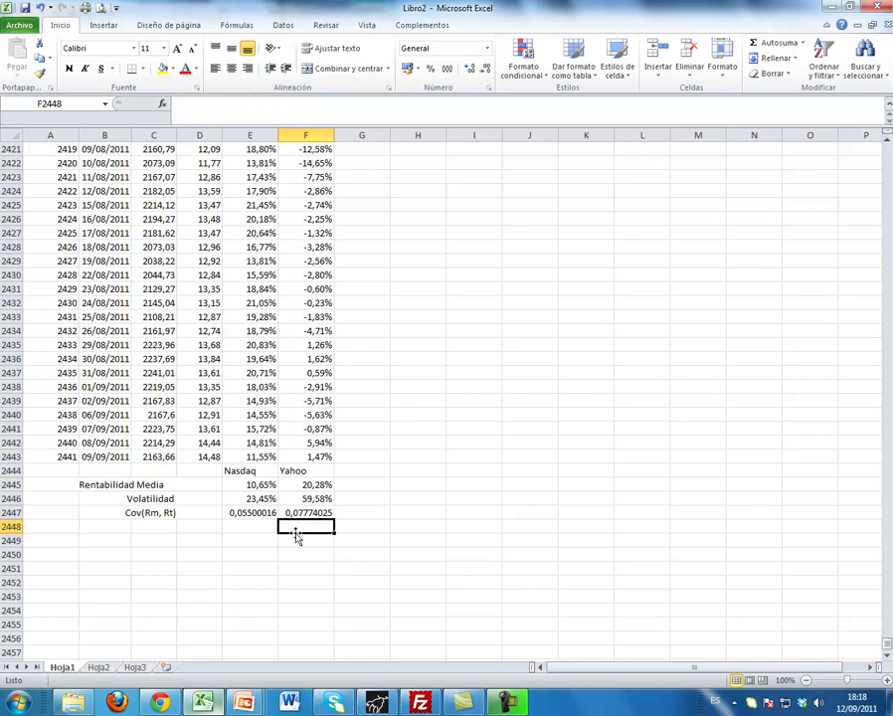
- Merge B2448:D2448 and label it 'Varianza'
left_click_drag(213, 535, 99, 536)
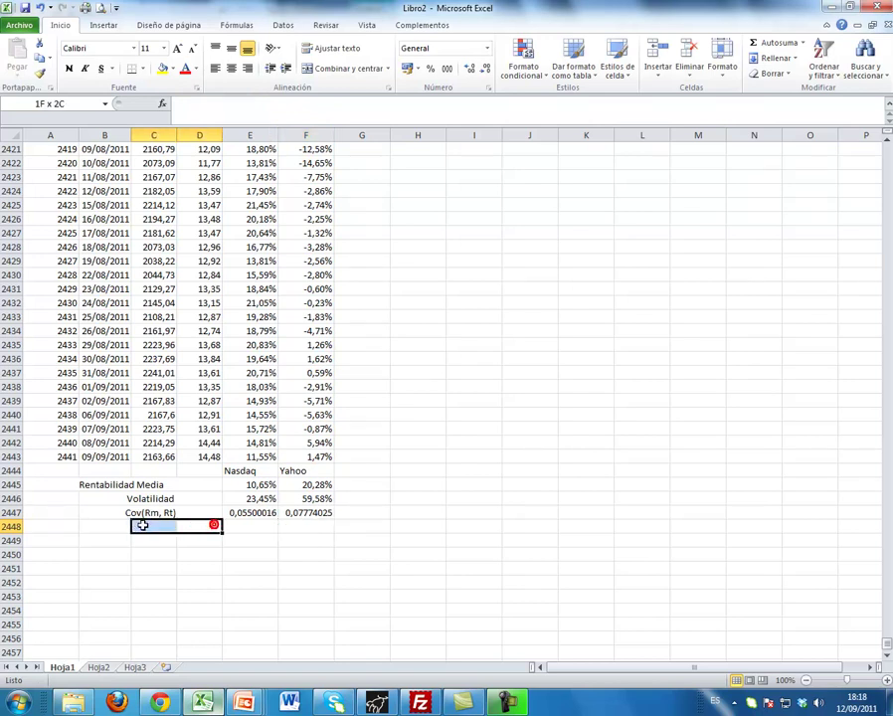
left_click(336, 67)
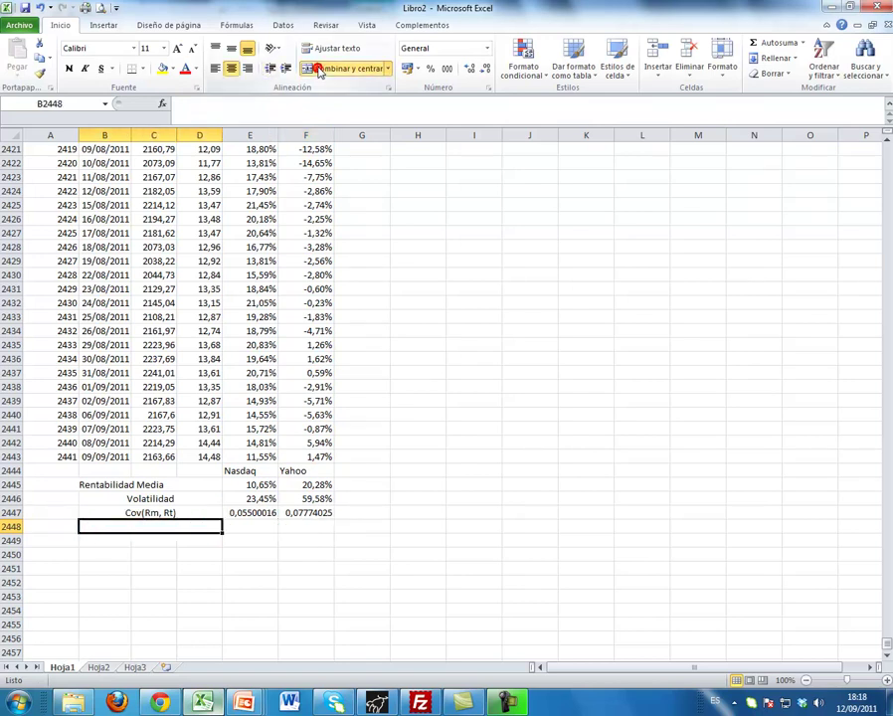
left_click(171, 525)
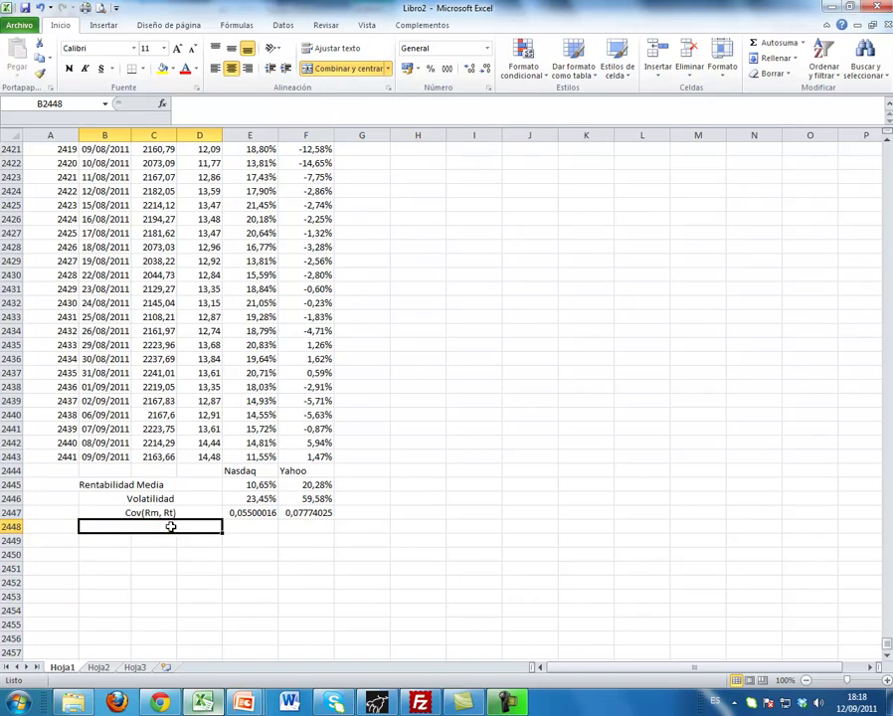
type("Varianza")
key("Tab")
- Enter =+VARP(E252:E2443) in E2448 for the Nasdaq variance
type("+")
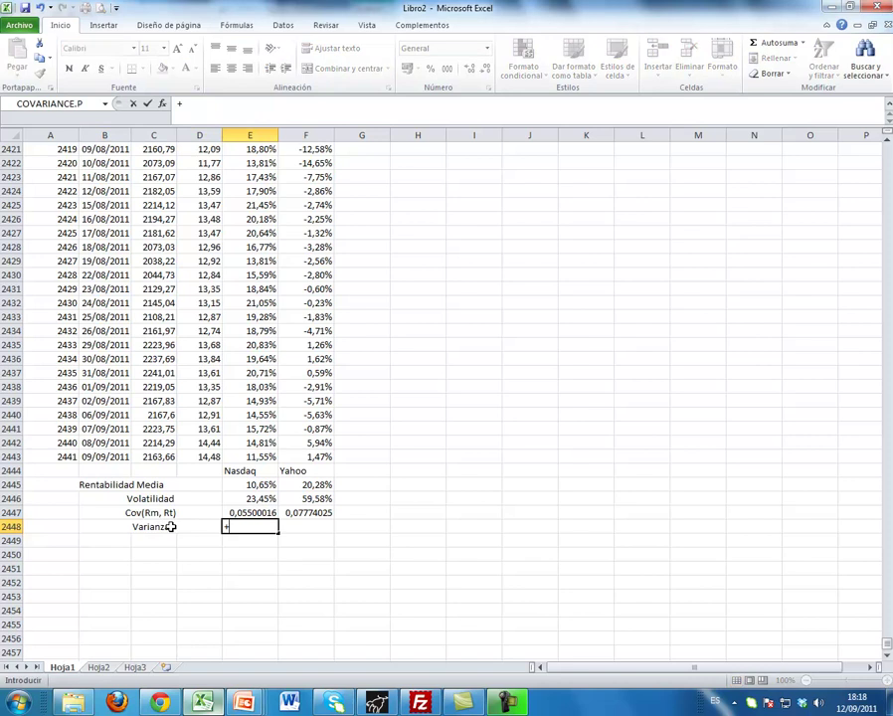
type("VARP")
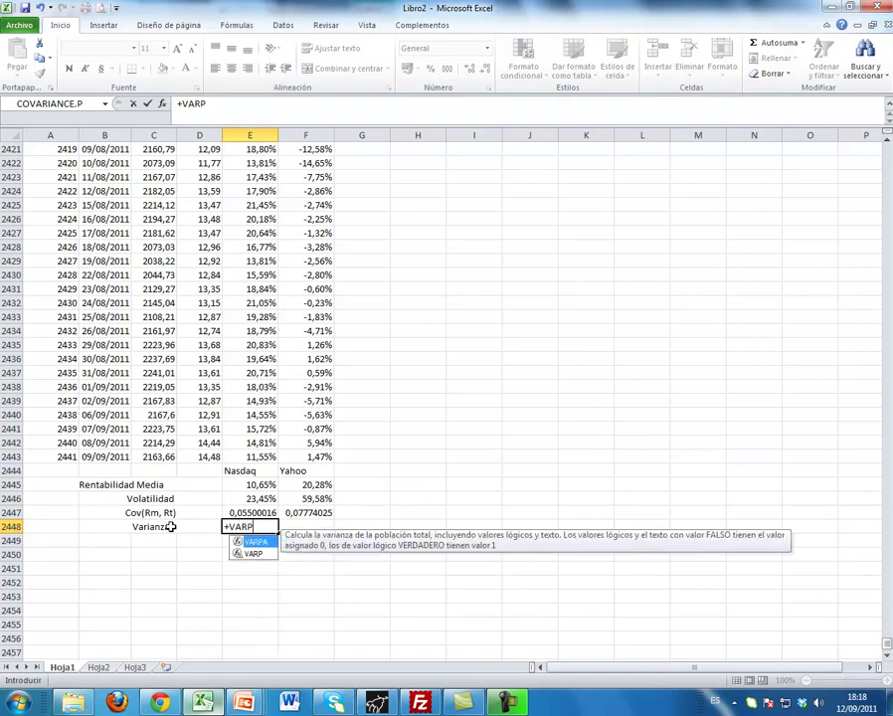
double_click(254, 554)
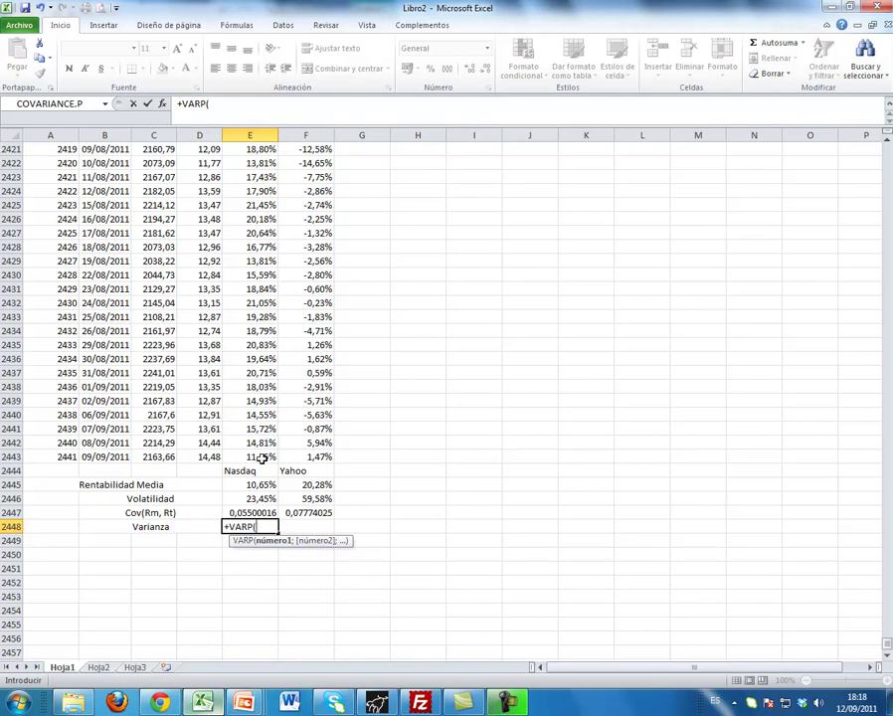
left_click_drag(257, 456, 249, 275)
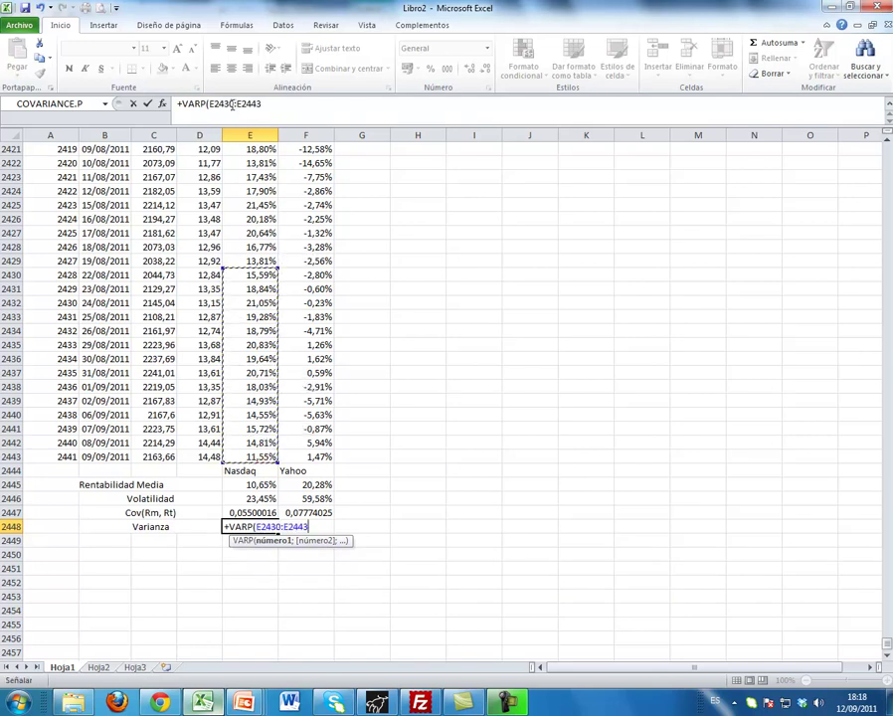
left_click_drag(235, 103, 219, 103)
type("52")
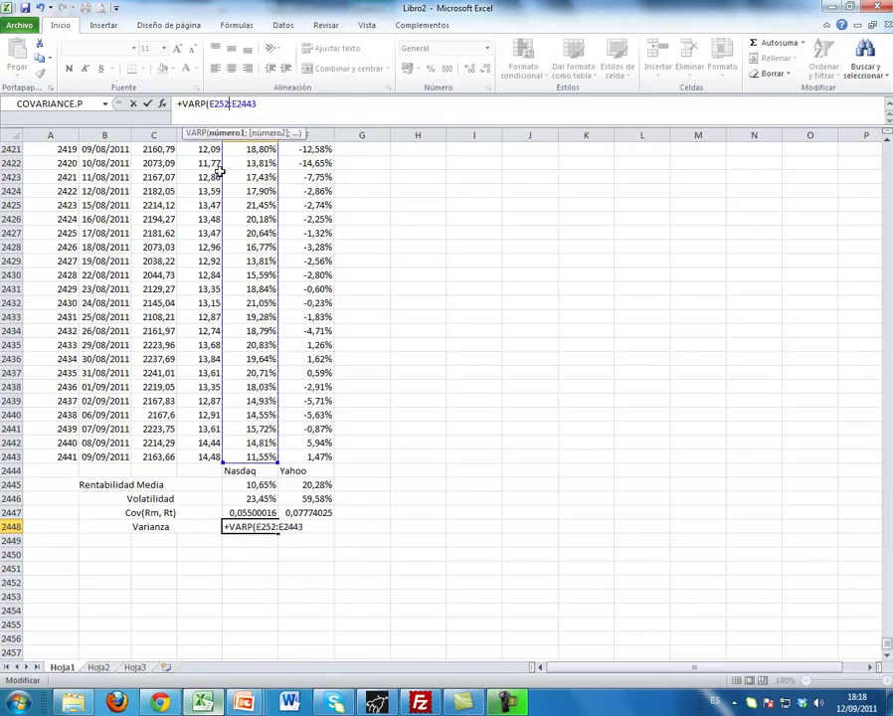
left_click(289, 106)
key("Return")
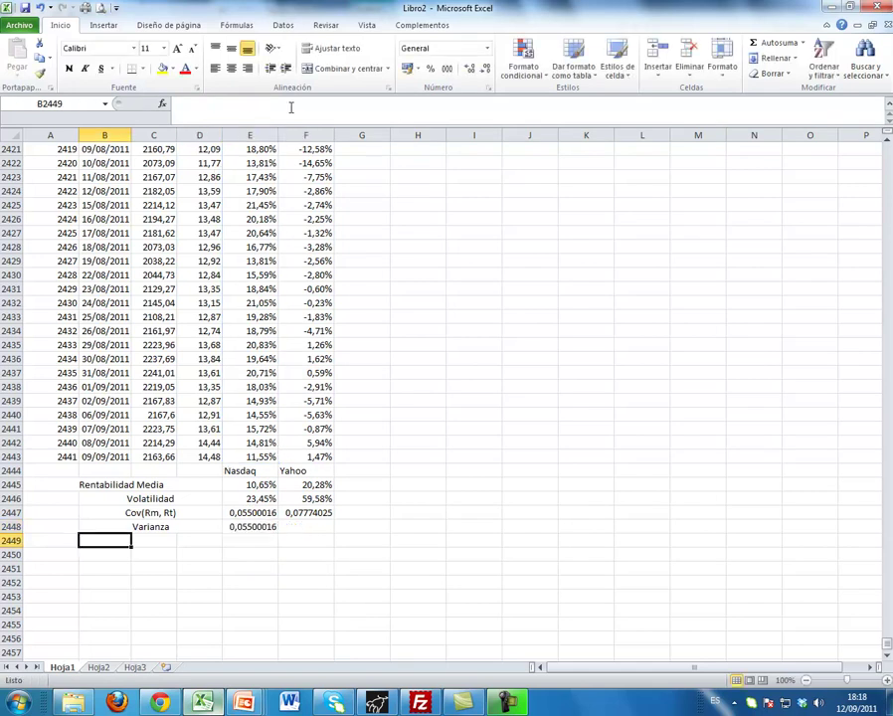
- Copy the variance formula to F2448 and verify the Yahoo result 0,35495532
left_click(266, 527)
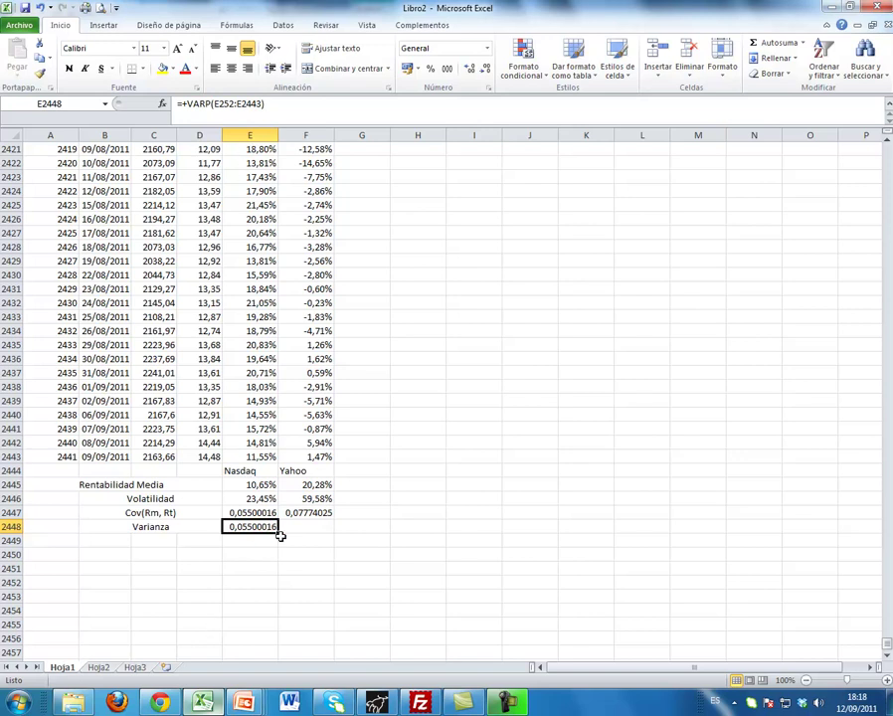
left_click_drag(278, 535, 314, 533)
left_click(304, 567)
left_click(309, 529)
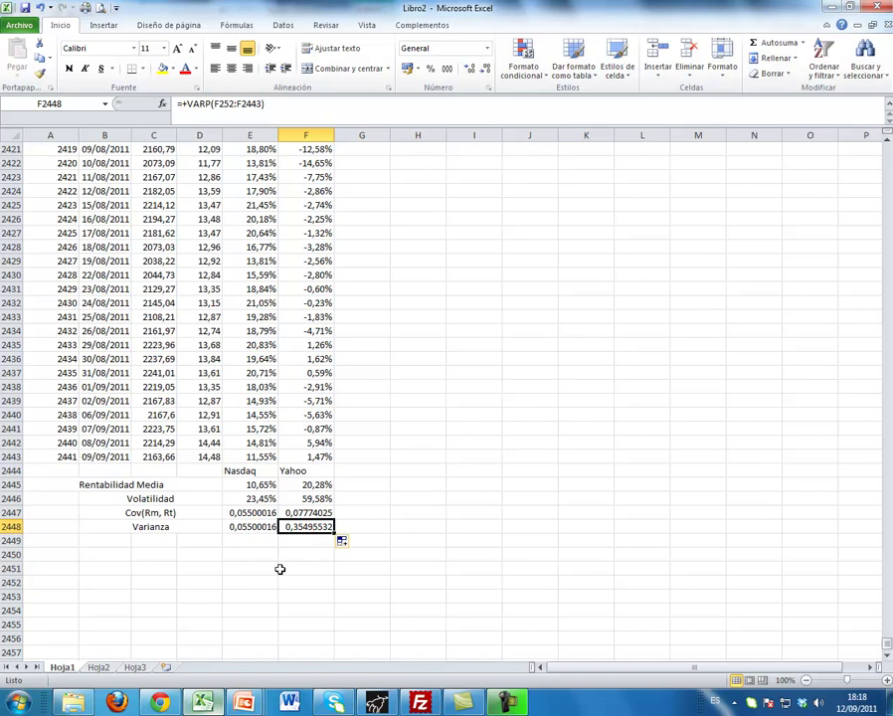
key("F2")
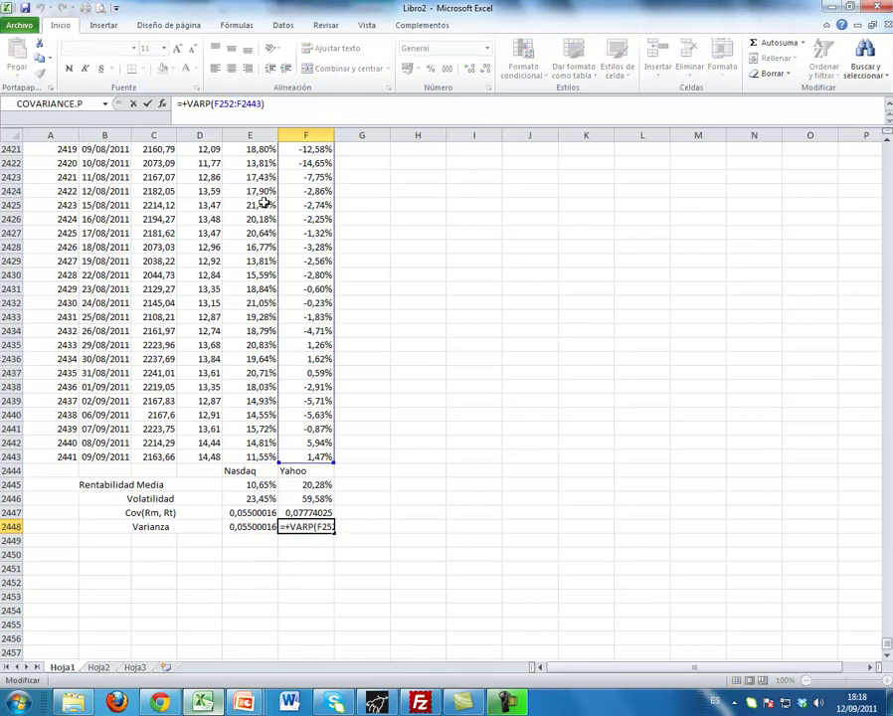
key("Return")
left_click(146, 538)
- Label row 2449 'Beta' and enter Yahoo's beta =+F2447/E2448 in F2449, formatted as Número
type("Beta")
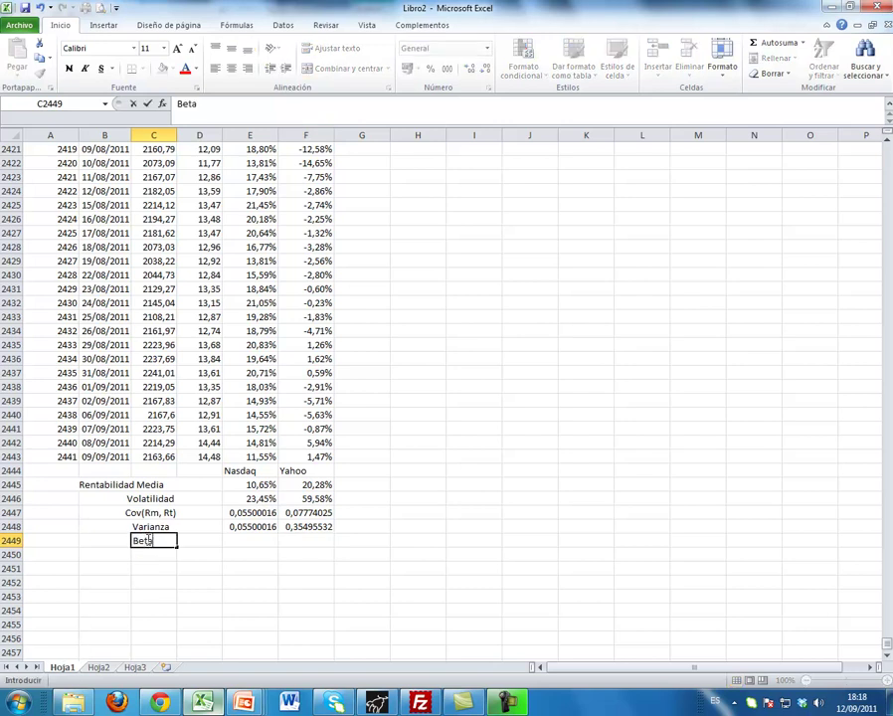
key("Tab")
key("Tab")
key("Tab")
type("+")
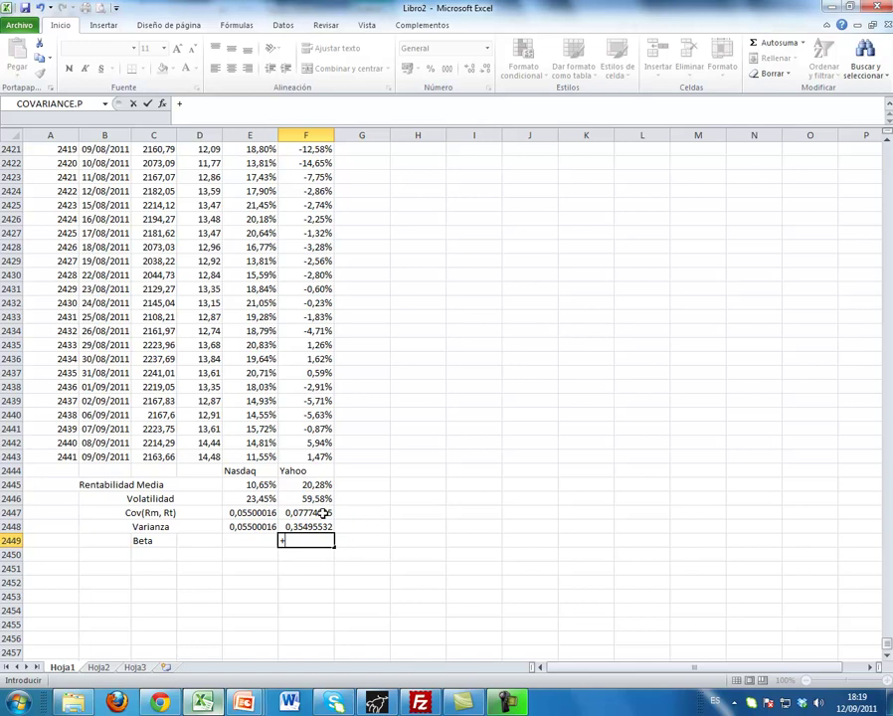
left_click(322, 513)
type("/")
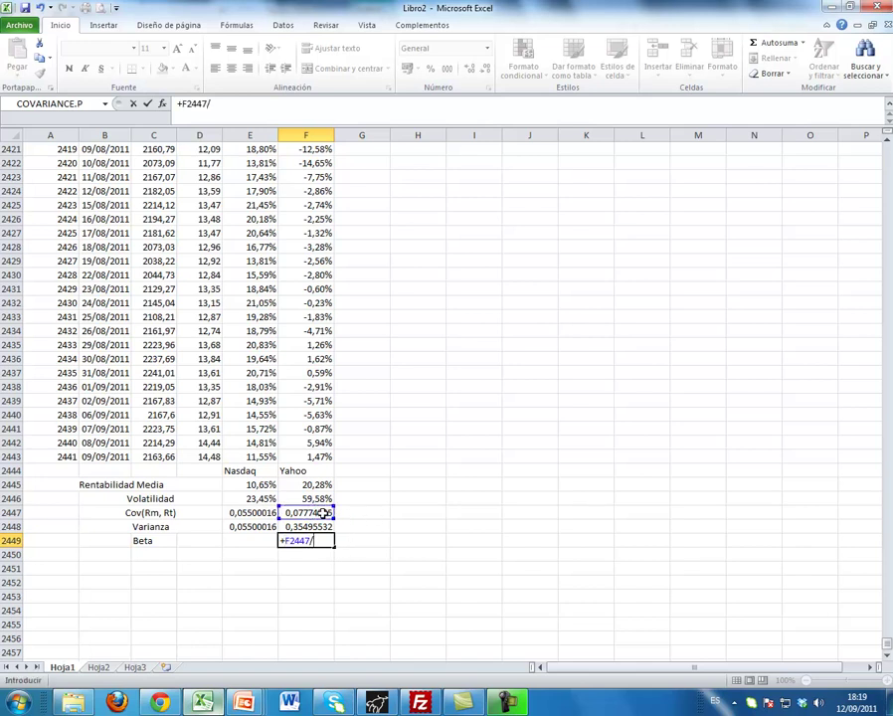
left_click(265, 527)
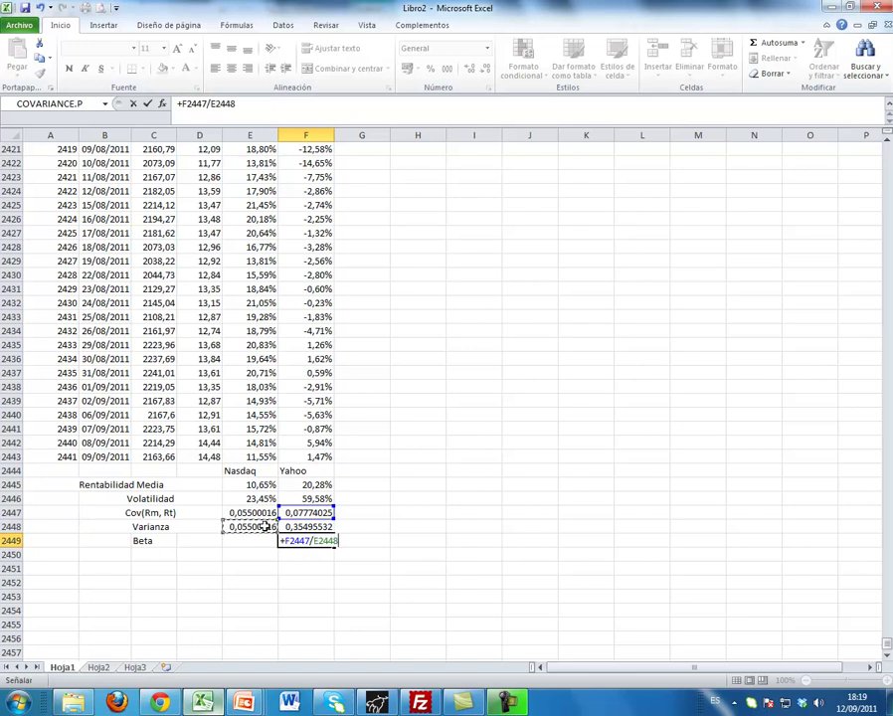
key("Return")
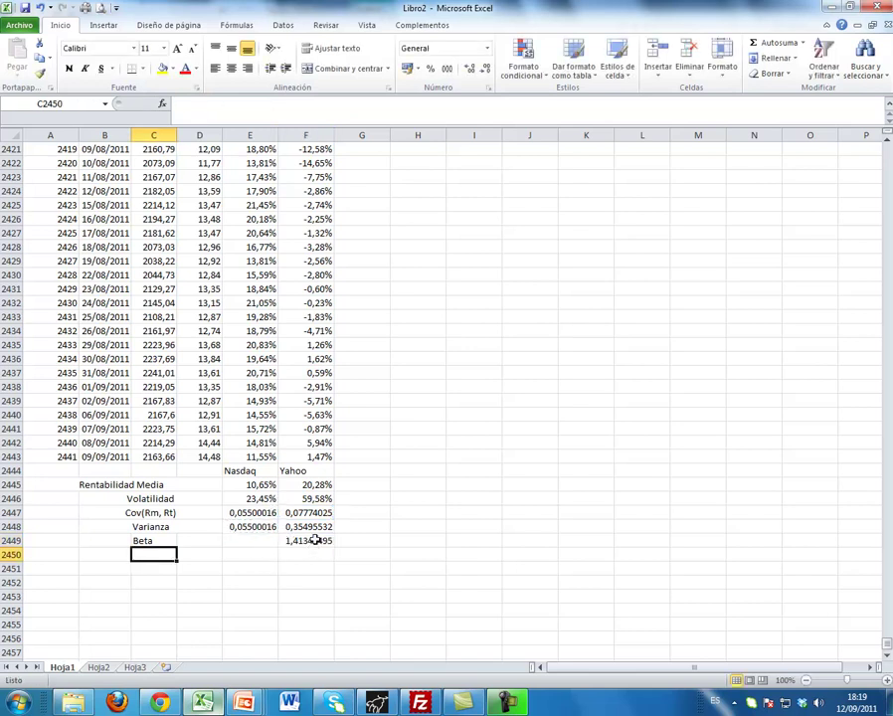
left_click(314, 540)
left_click(486, 48)
left_click(470, 104)
left_click(429, 499)
left_click(317, 540)
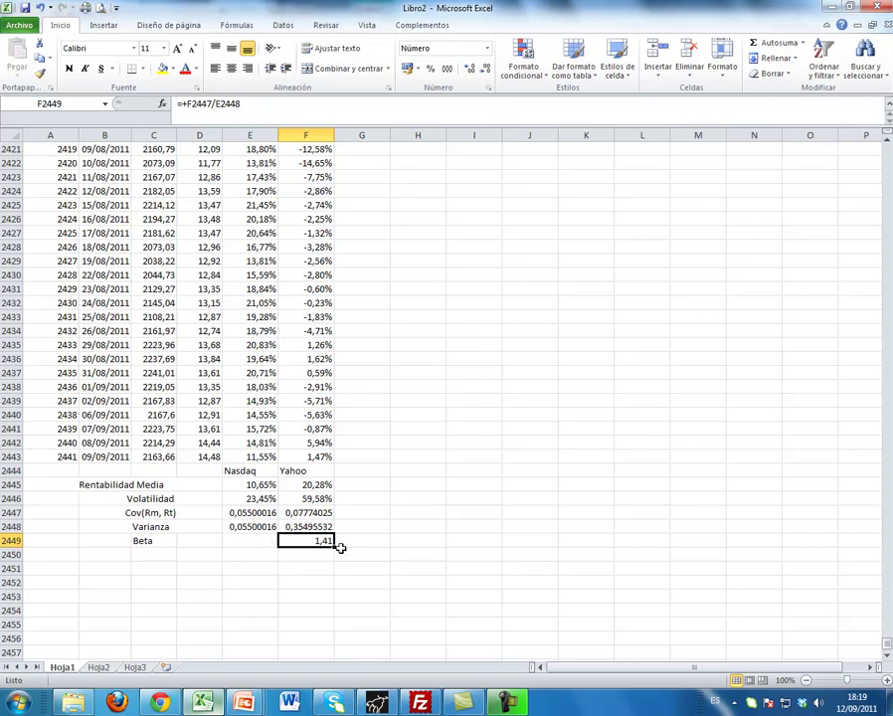
- Fill the beta formula left to E2449 and correct it to =+E2447/E2448, giving 1,00
left_click_drag(335, 546, 251, 552)
left_click(253, 583)
key("Up")
key("Up")
key("Up")
left_click(208, 104)
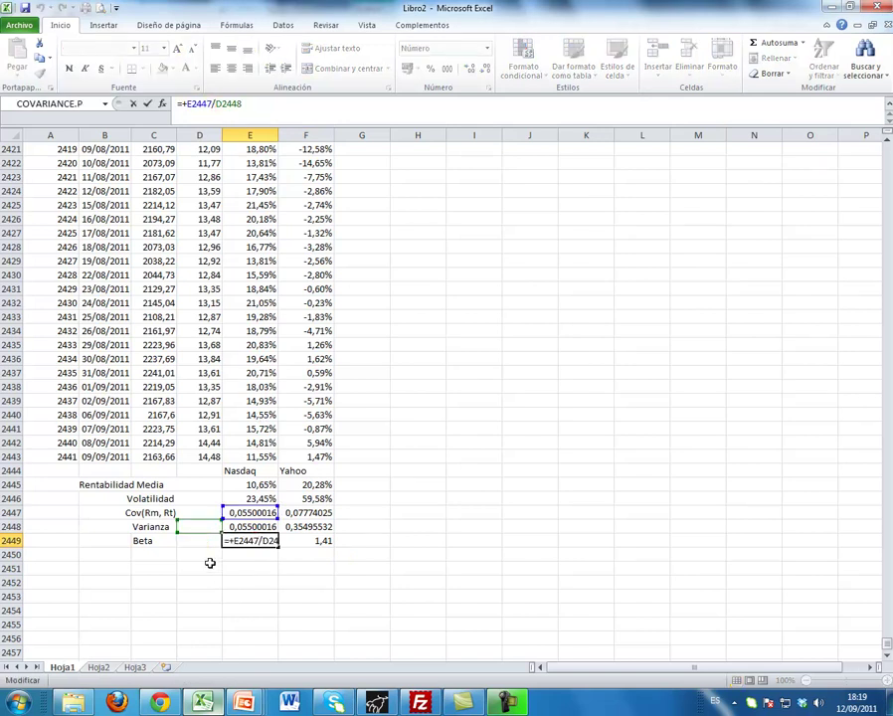
left_click(251, 539)
left_click(236, 526)
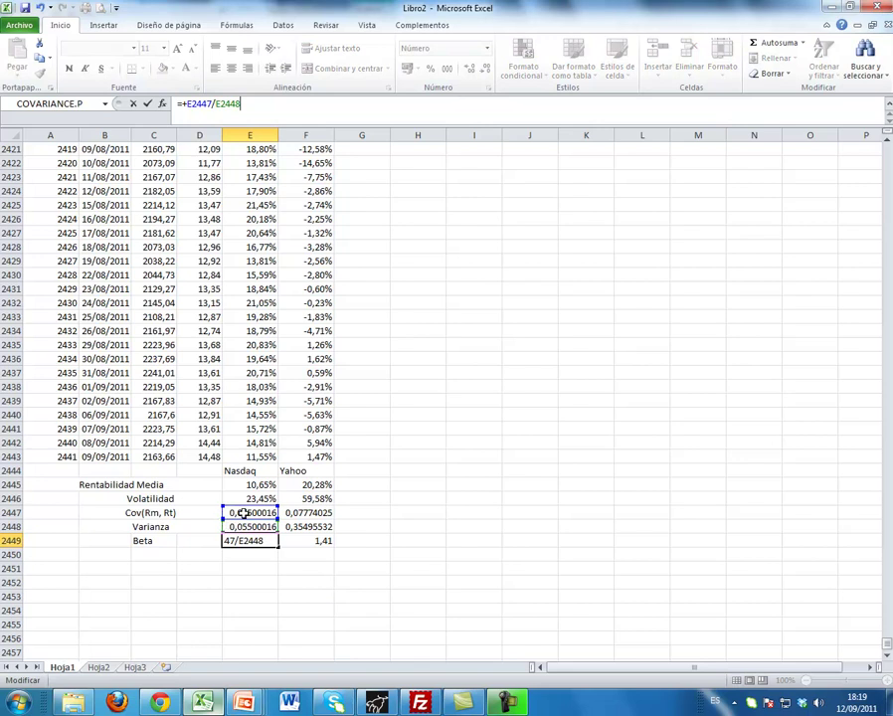
key("Return")
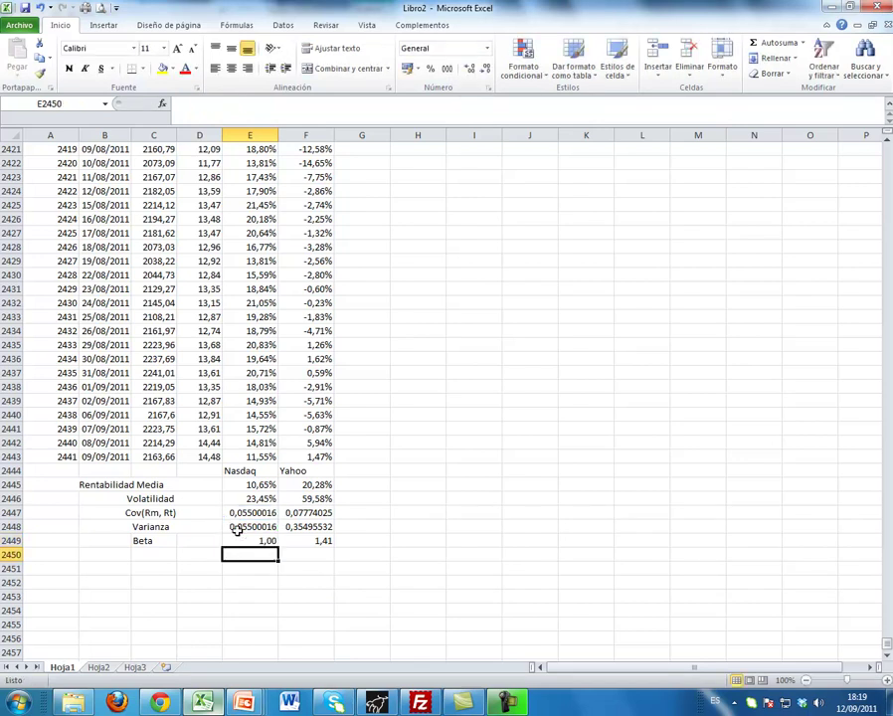
left_click(262, 585)
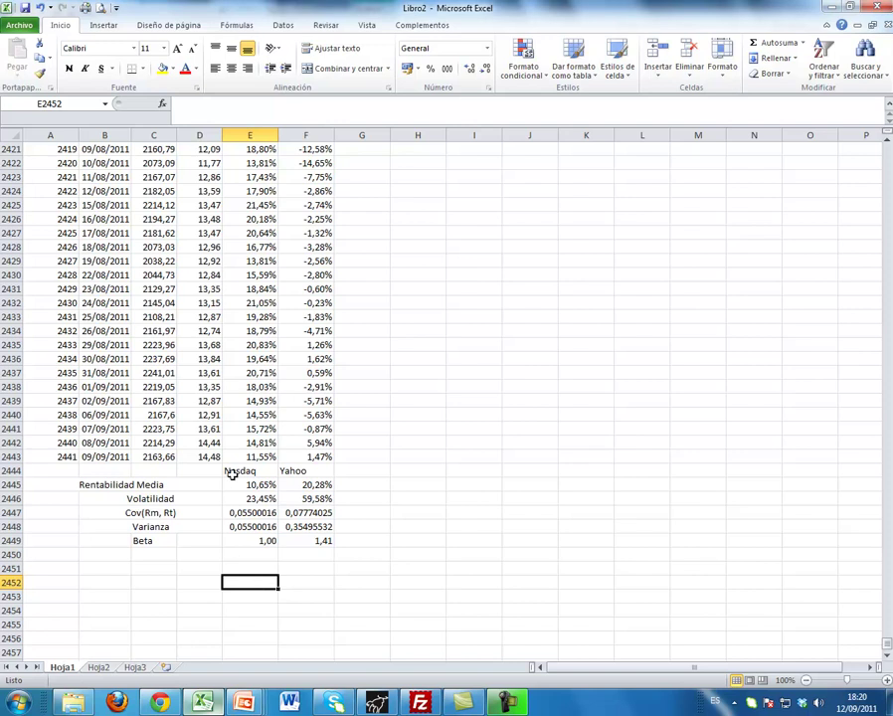
- Merge and centre C2450:D2450 and label it 'COEFICIENTE R2'
left_click(163, 554)
left_click_drag(203, 554, 136, 554)
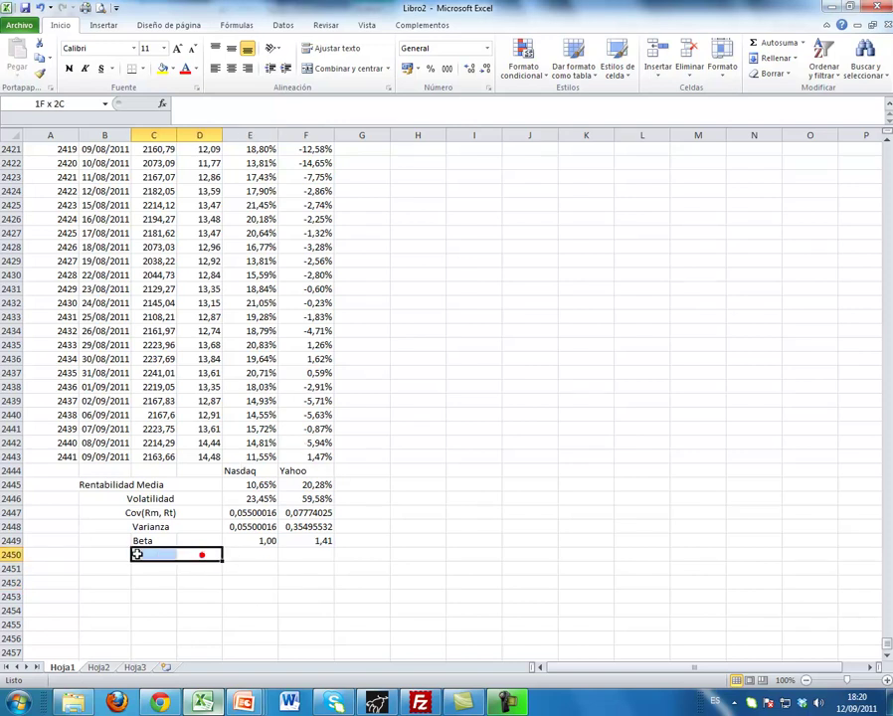
left_click(348, 67)
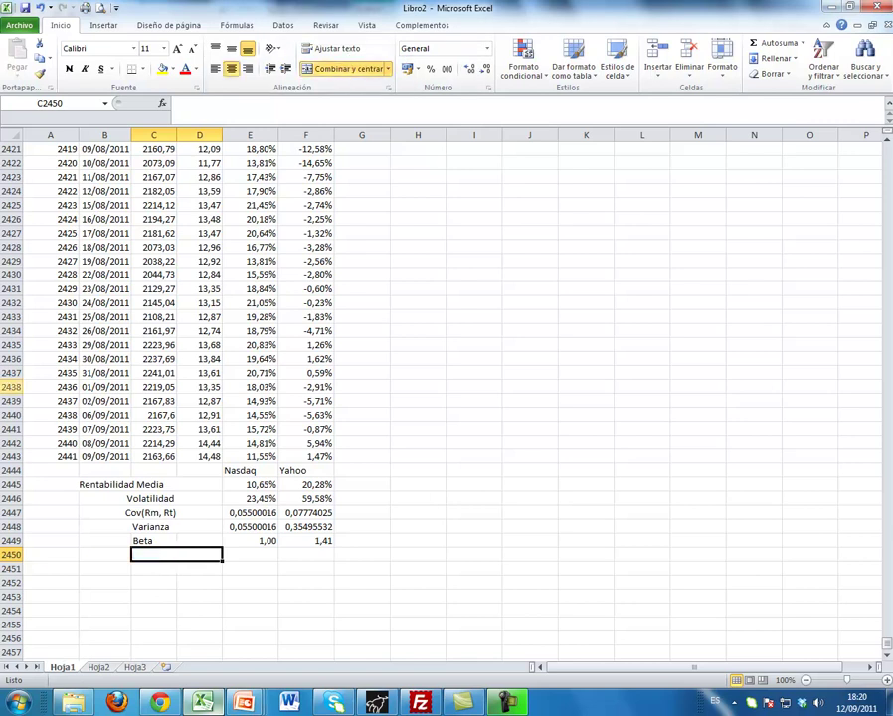
type("COEFICIENTE R2")
key("Tab")
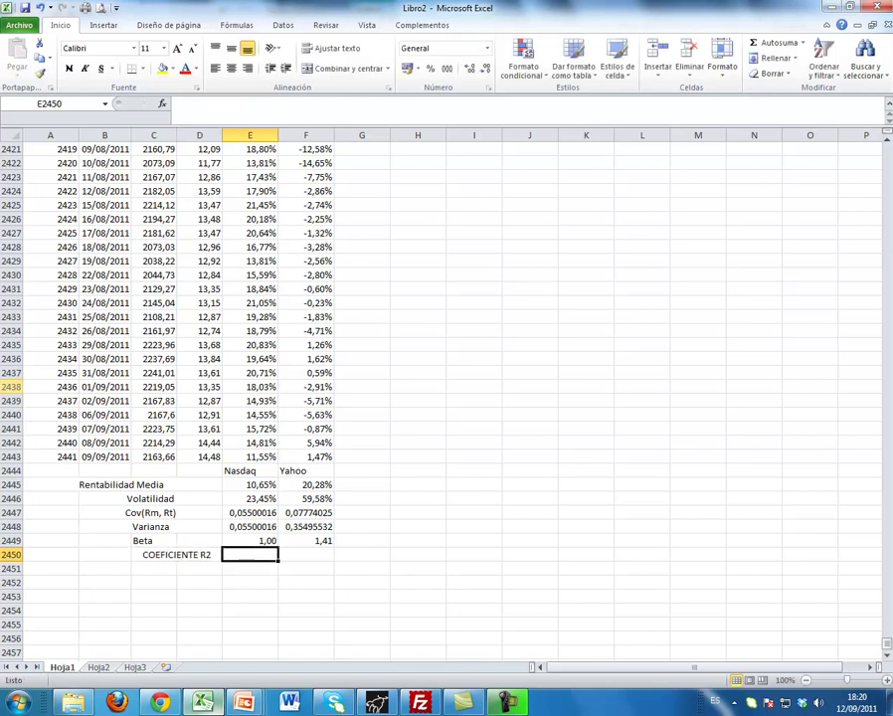
- Start a COEFICIENTE.R2 formula in E2450, which first shows #¿NOMBRE?
type("=COE")
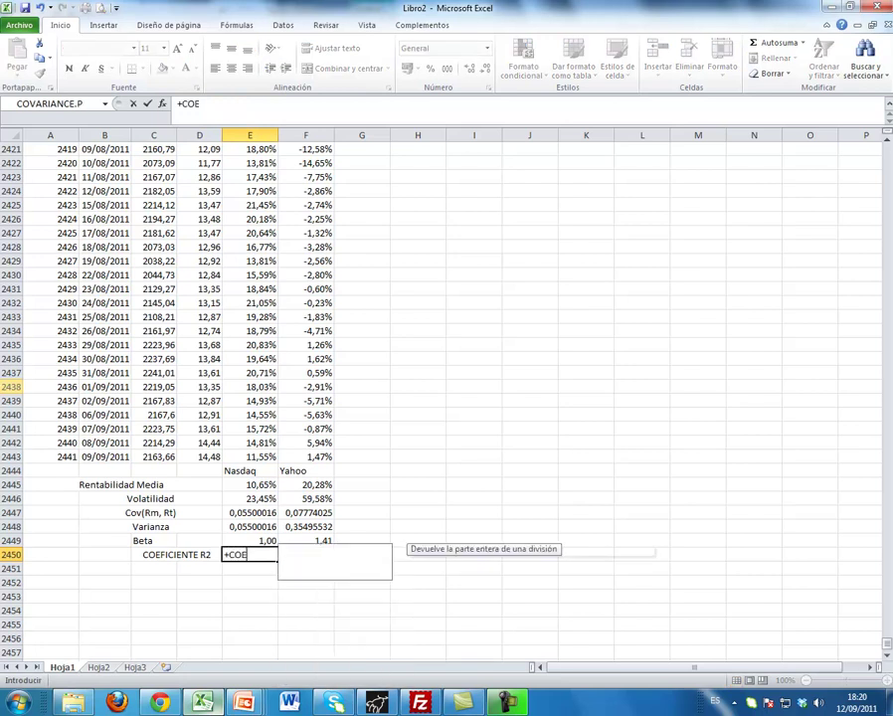
type("F")
key("Down")
key("Down")
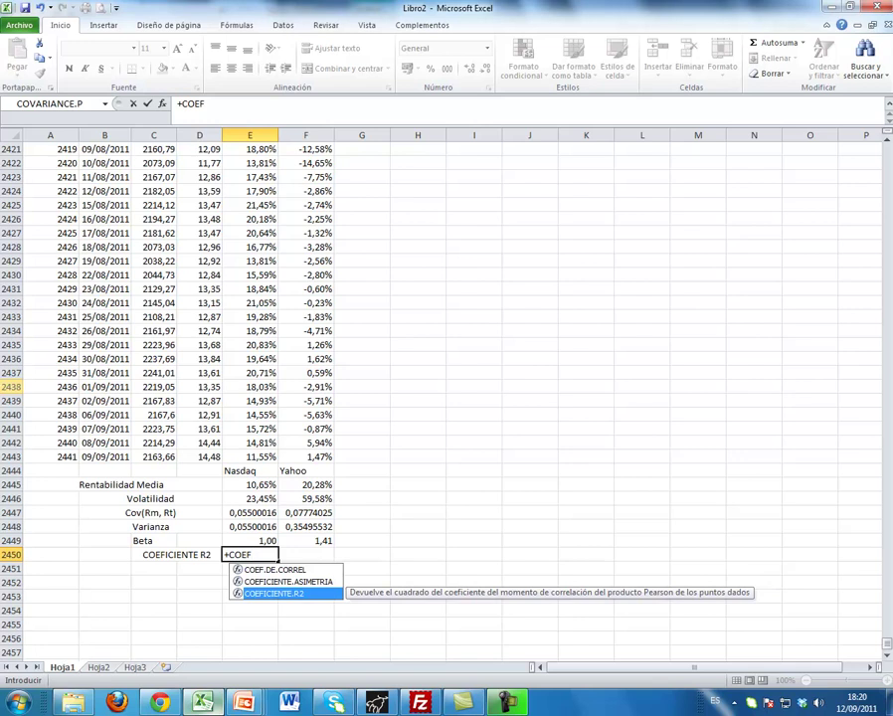
key("Return")
left_click(244, 554)
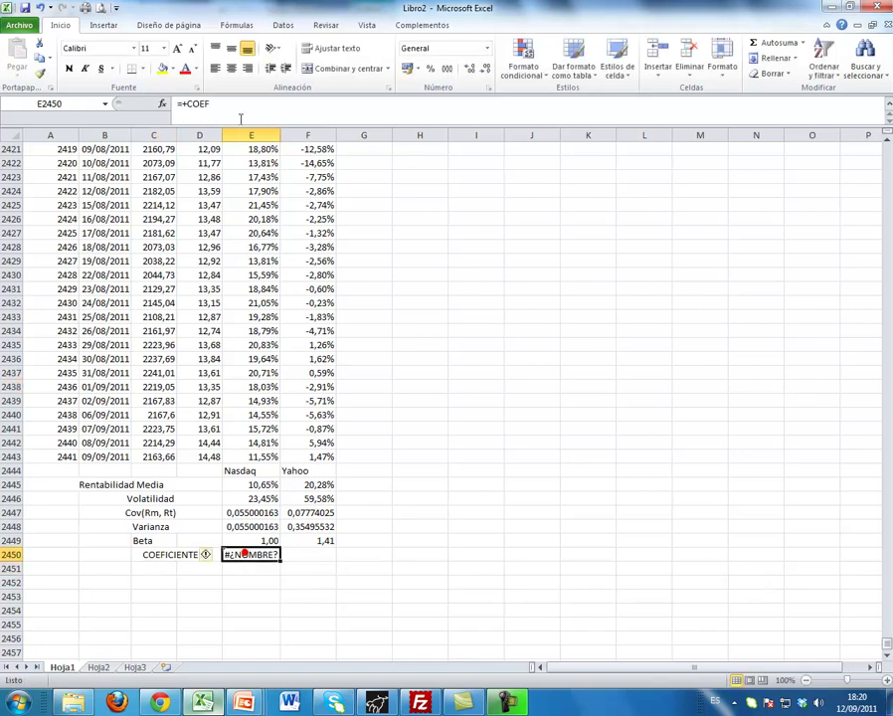
left_click(248, 104)
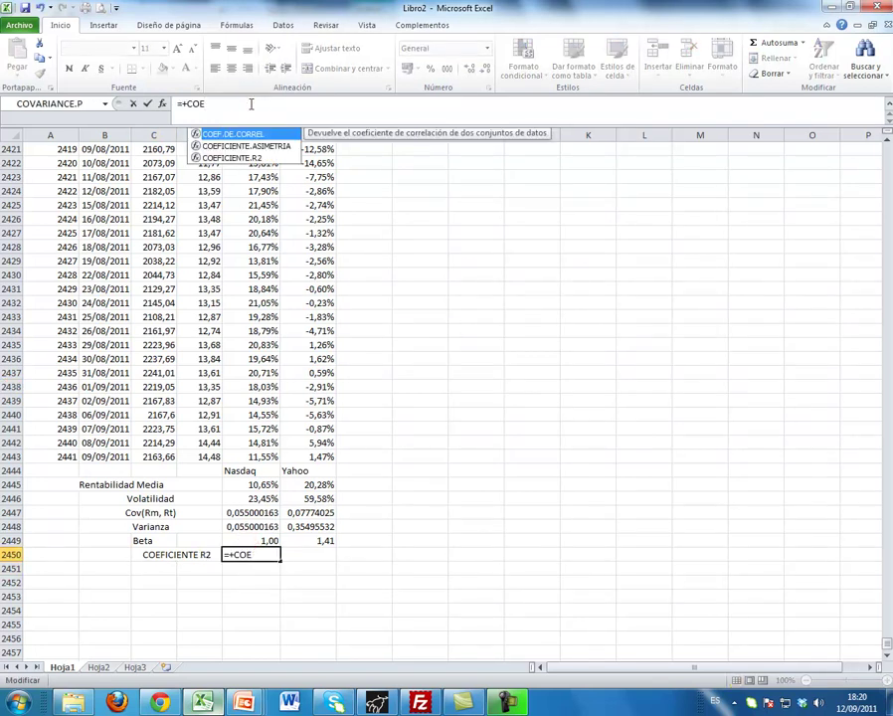
key("Down")
key("Down")
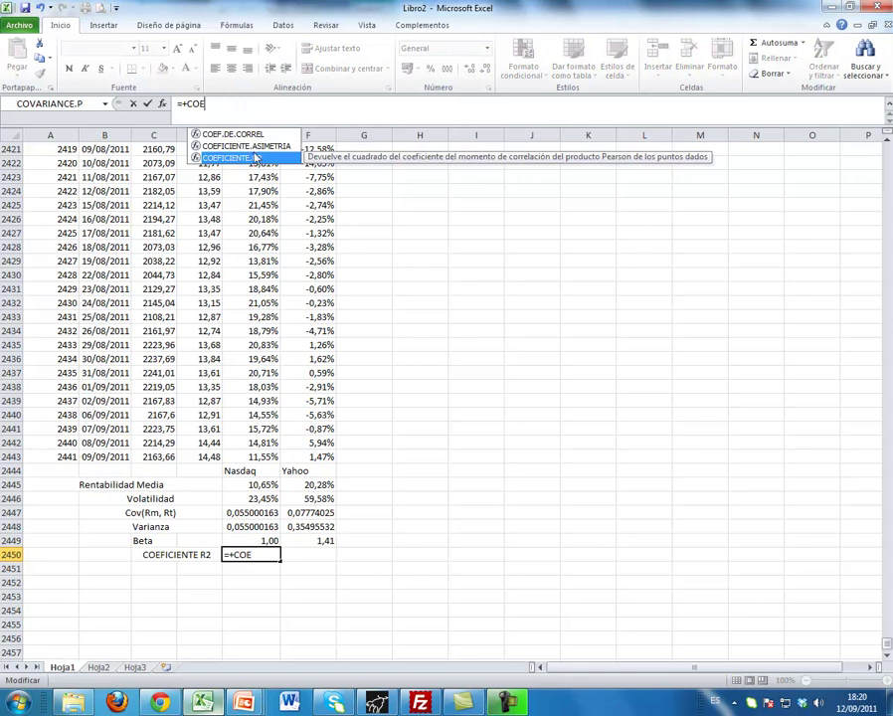
double_click(239, 157)
- Try COEFICIENTE.R2 with only the range E252:E2443, dismiss both too-few-arguments errors, and abandon it
mouse_move(260, 457)
left_mouse_down()
mouse_move(290, 407)
mouse_move(290, 342)
mouse_move(249, 302)
left_mouse_up()
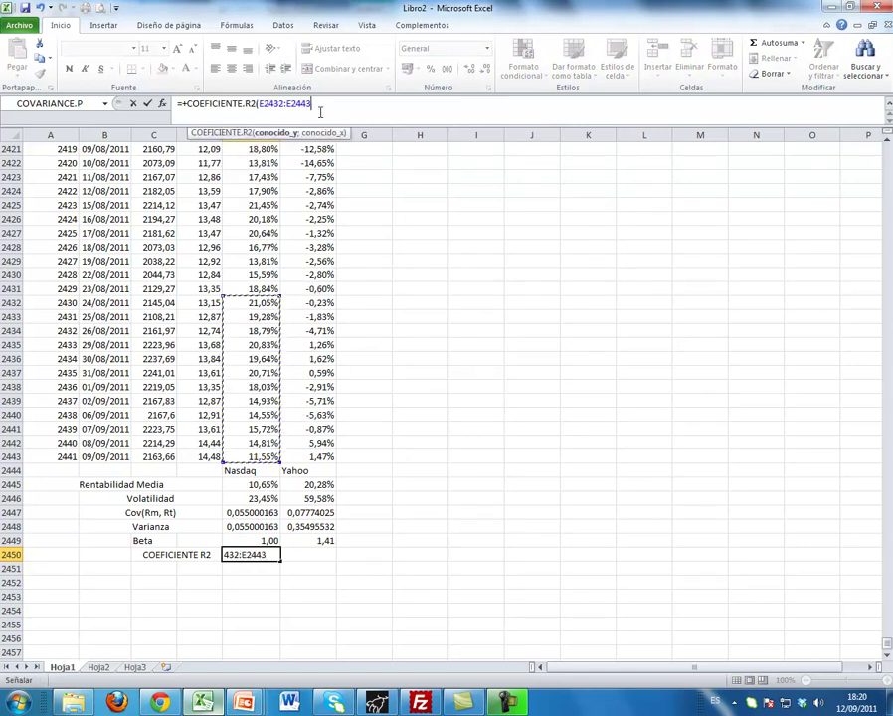
type(")")
left_click_drag(285, 104, 269, 103)
type("252")
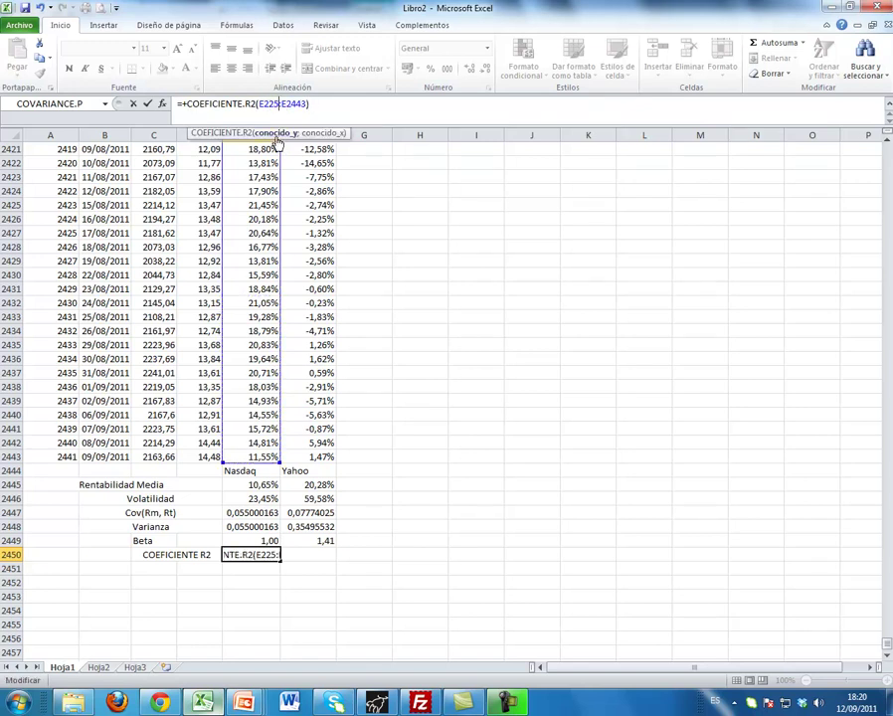
left_click(269, 104)
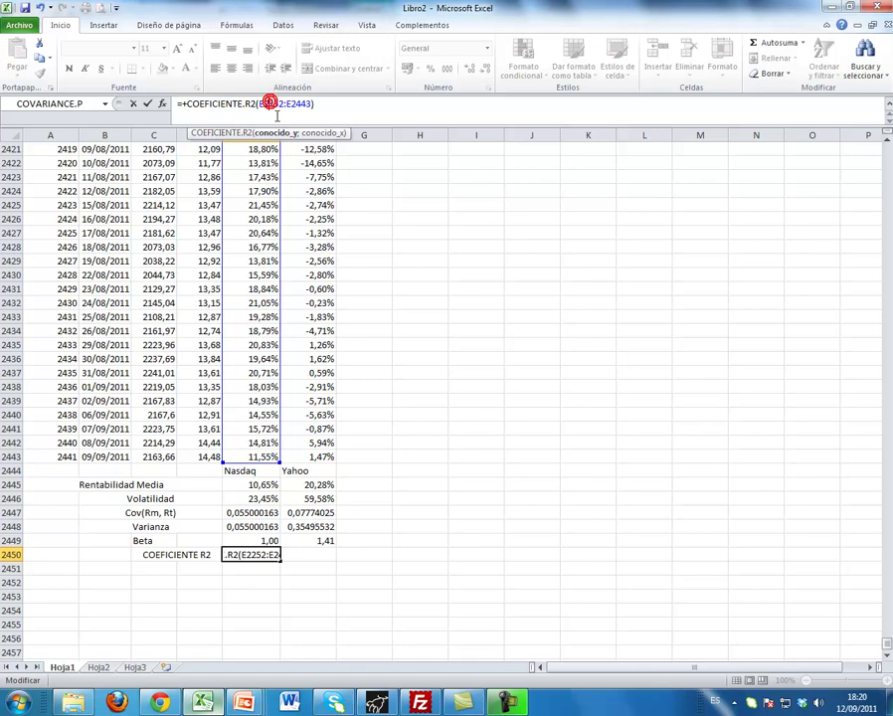
key("BackSpace")
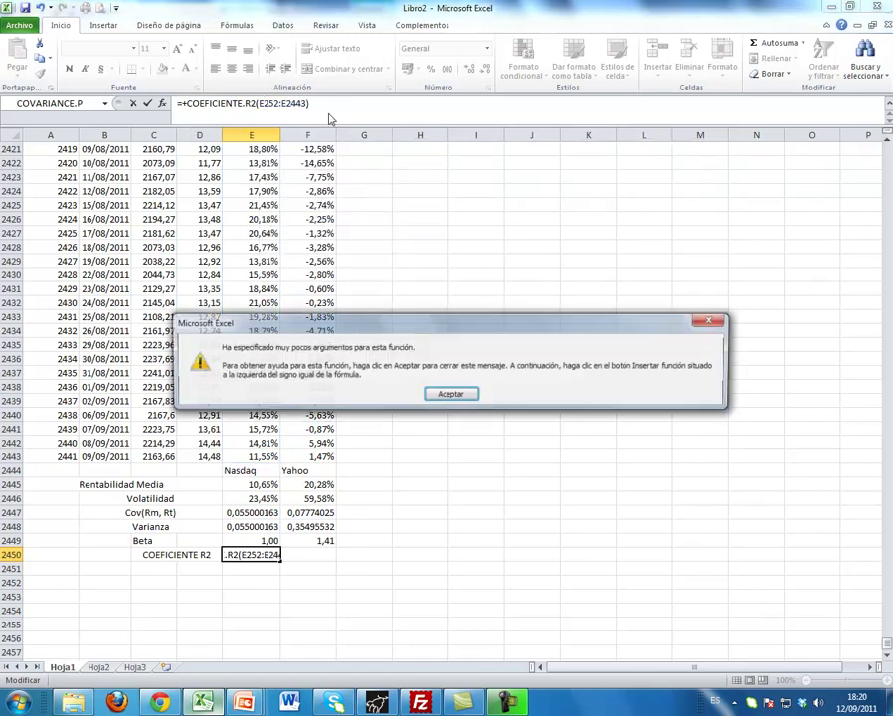
left_click(460, 395)
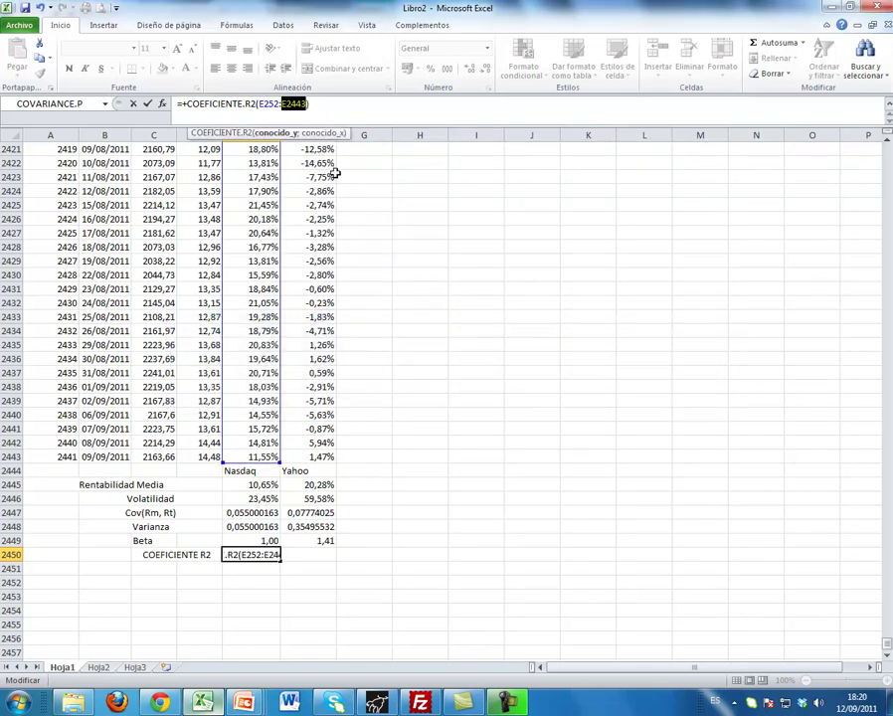
left_click(293, 104)
key("Return")
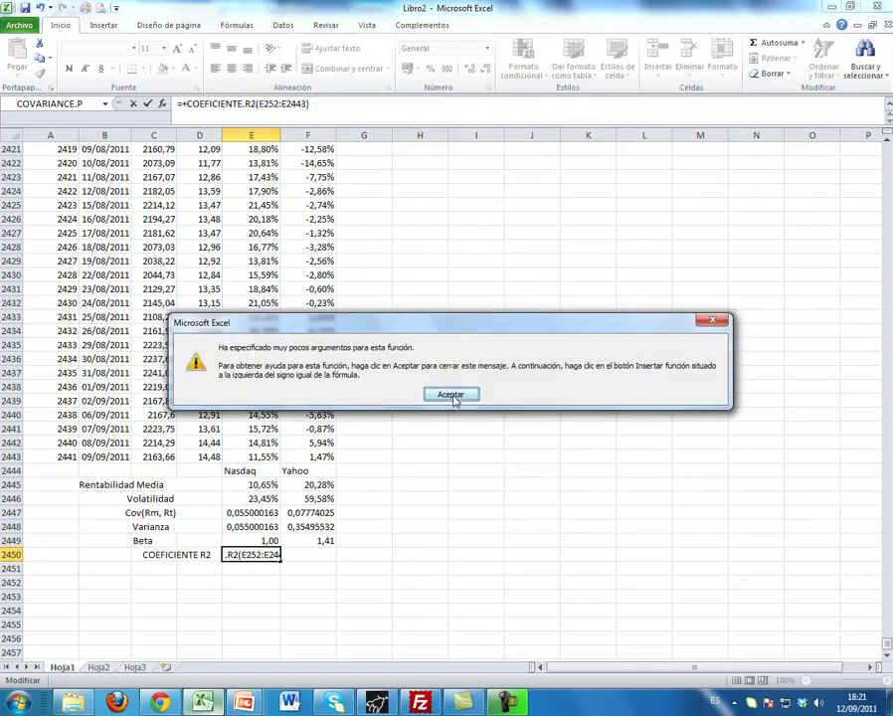
left_click(450, 394)
key("Escape")
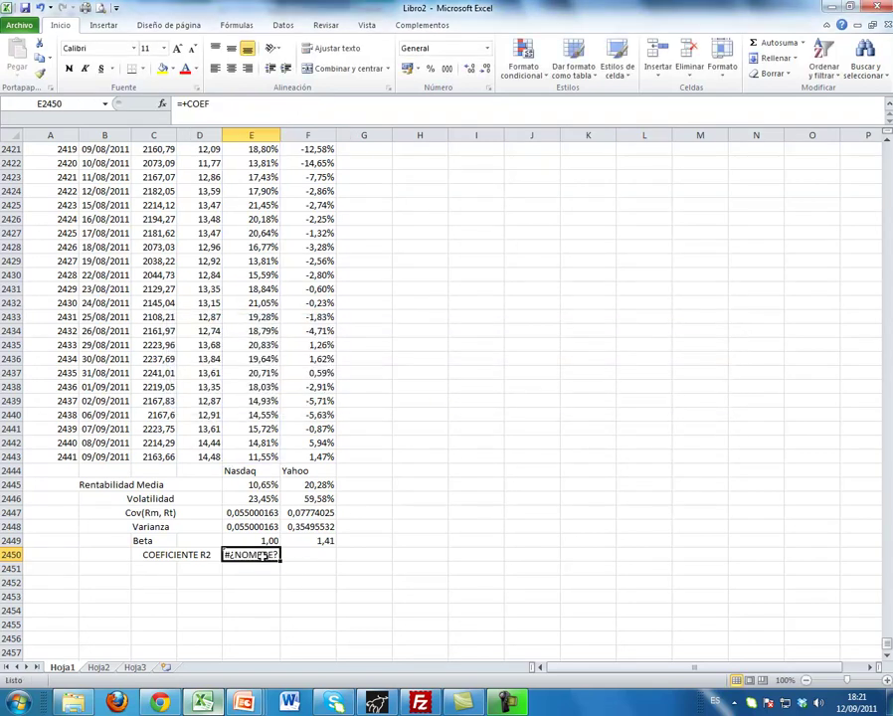
- Enter =COEFICIENTE.R2(E252:E2443;E252:E2443) in E2450 for Nasdaq's R²
type("+COEFICI")
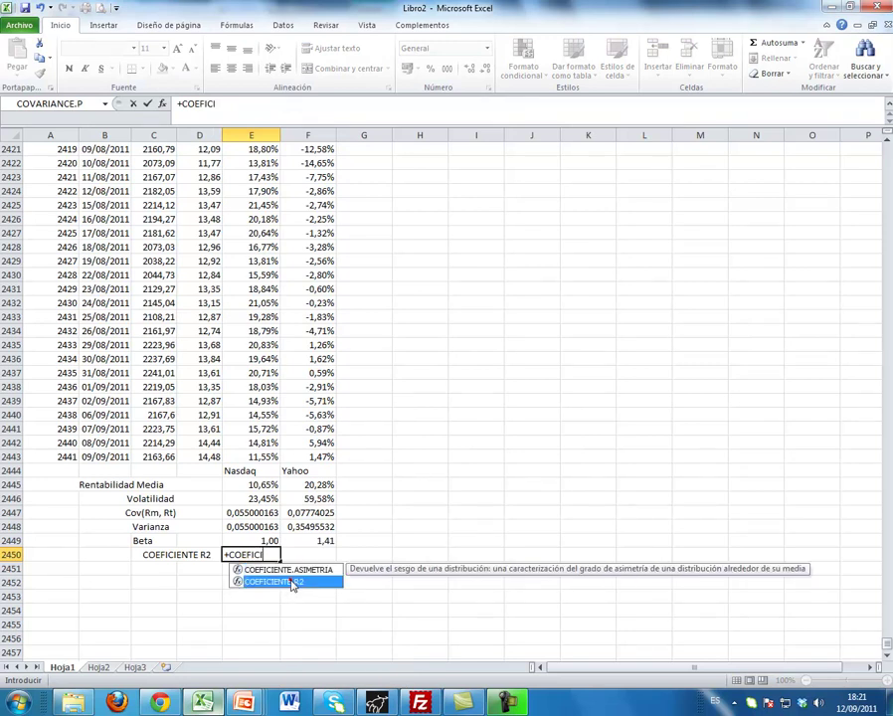
double_click(283, 581)
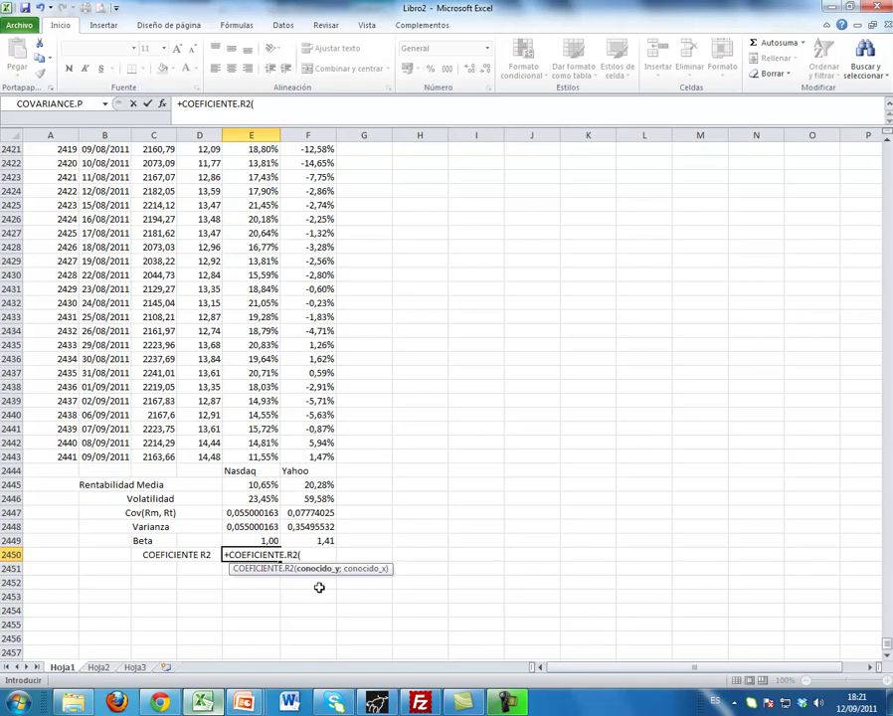
left_click_drag(267, 457, 244, 350)
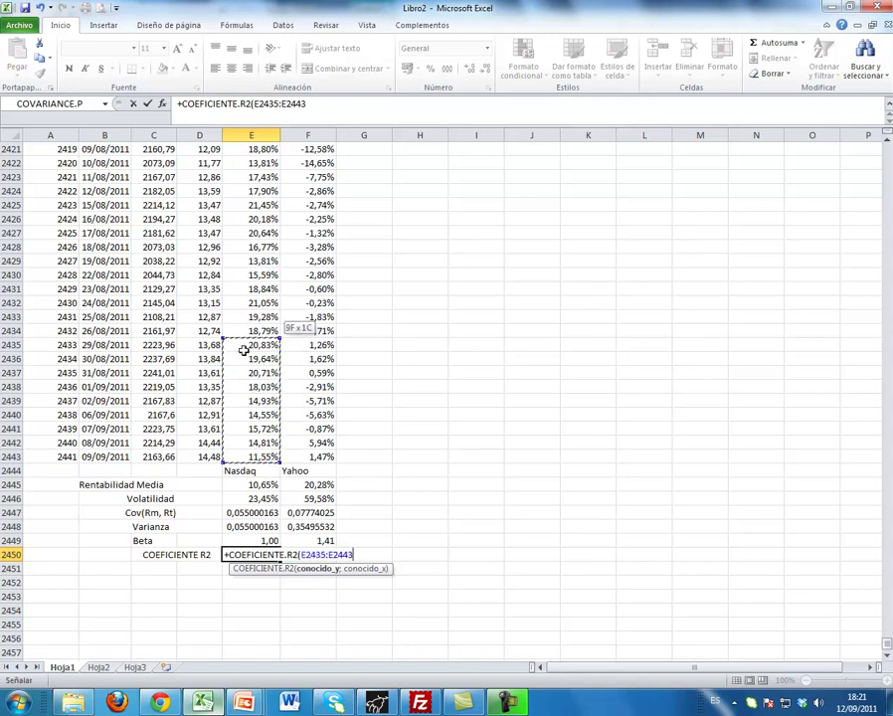
left_click(278, 106)
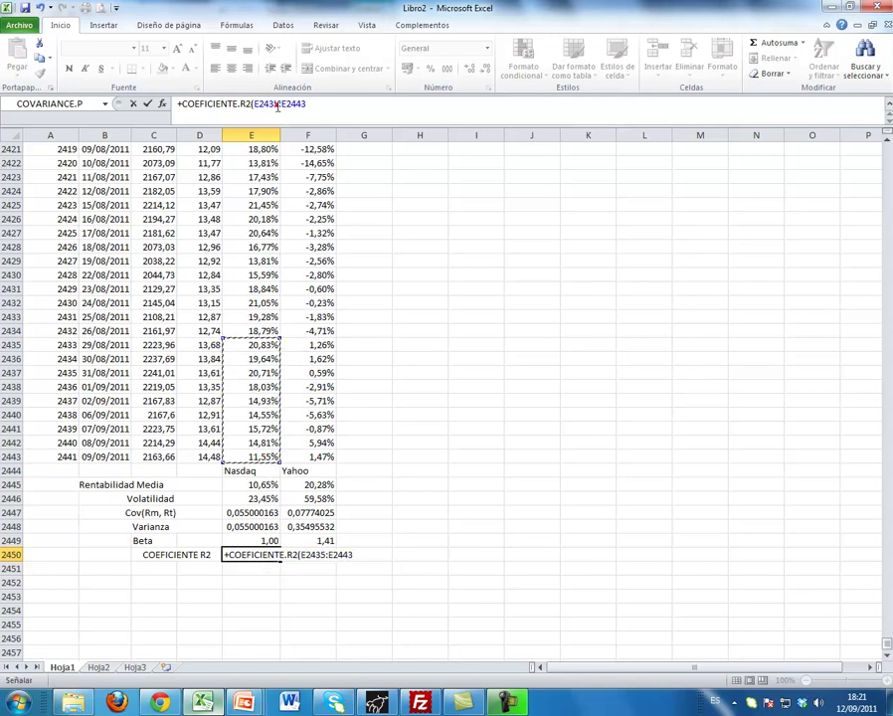
left_click_drag(278, 107, 258, 107)
type("252")
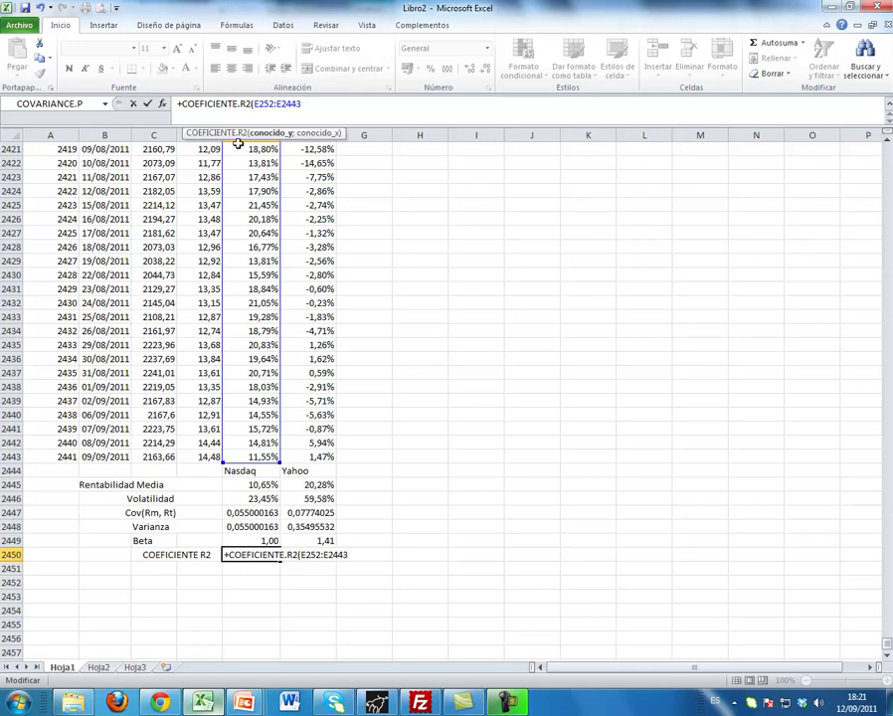
type(";")
left_click_drag(264, 456, 267, 317)
left_click_drag(315, 103, 328, 103)
type("2")
key("BackSpace")
type("52:E2443")
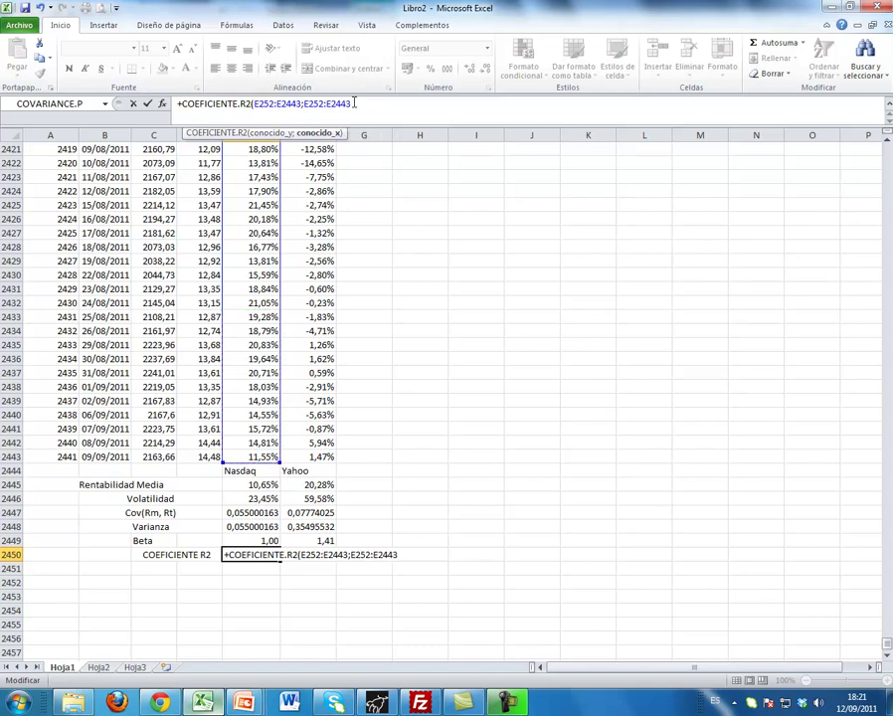
key("Return")
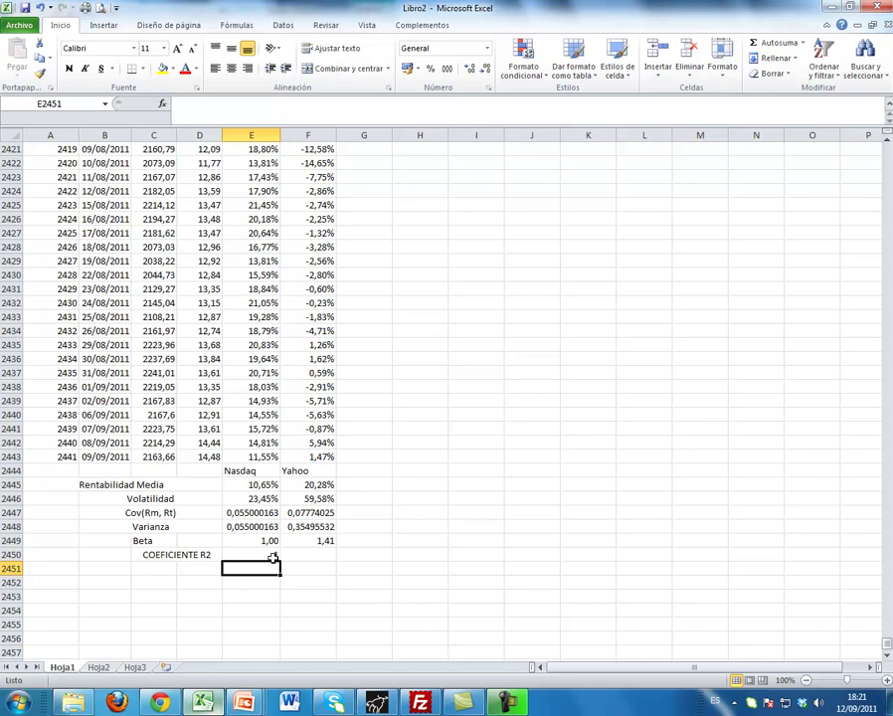
- Format it as Porcentaje, fill to F2450 and change Yahoo's to E252:E2443;F252:F2443 (30,96%)
left_click(266, 554)
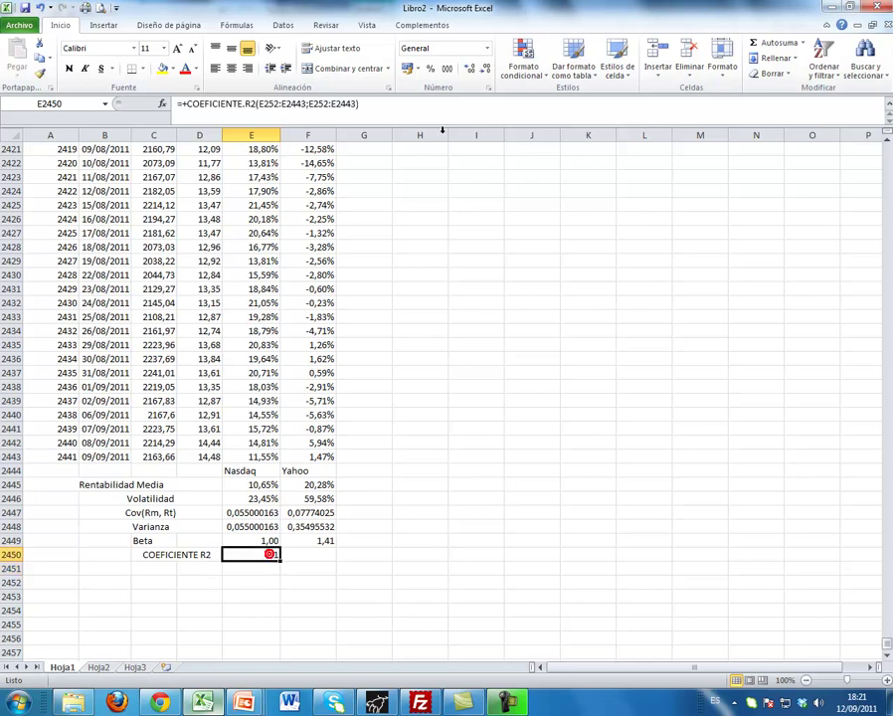
left_click(485, 47)
left_click(457, 286)
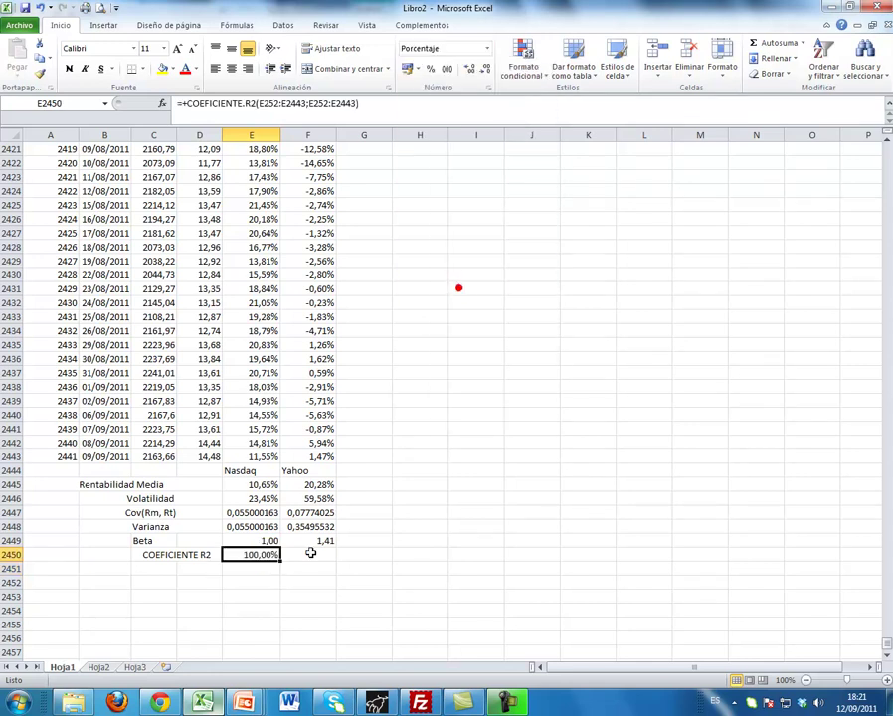
left_click_drag(282, 560, 336, 560)
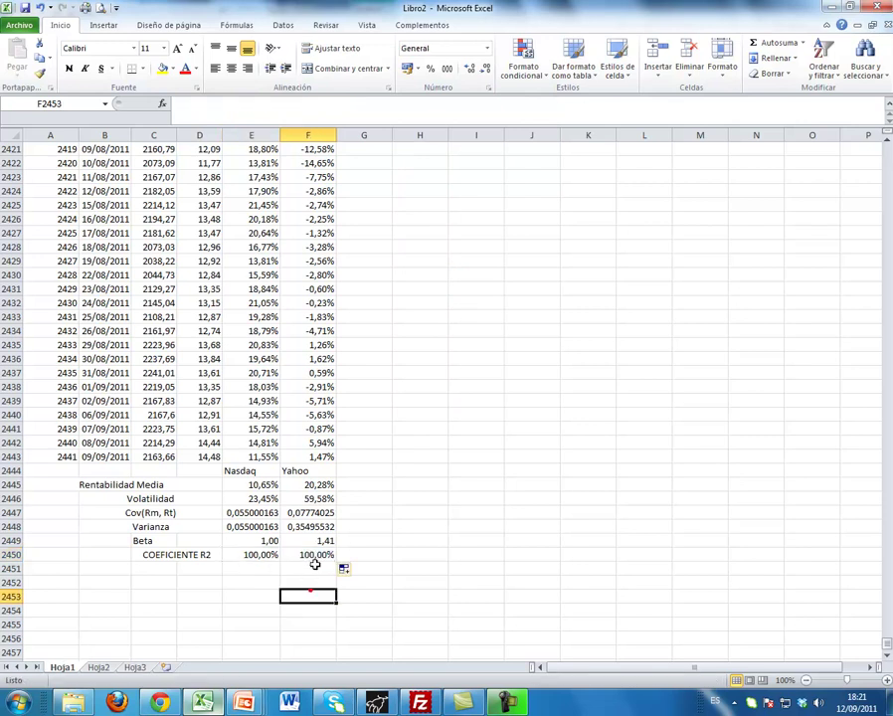
left_click(319, 555)
left_click(292, 104)
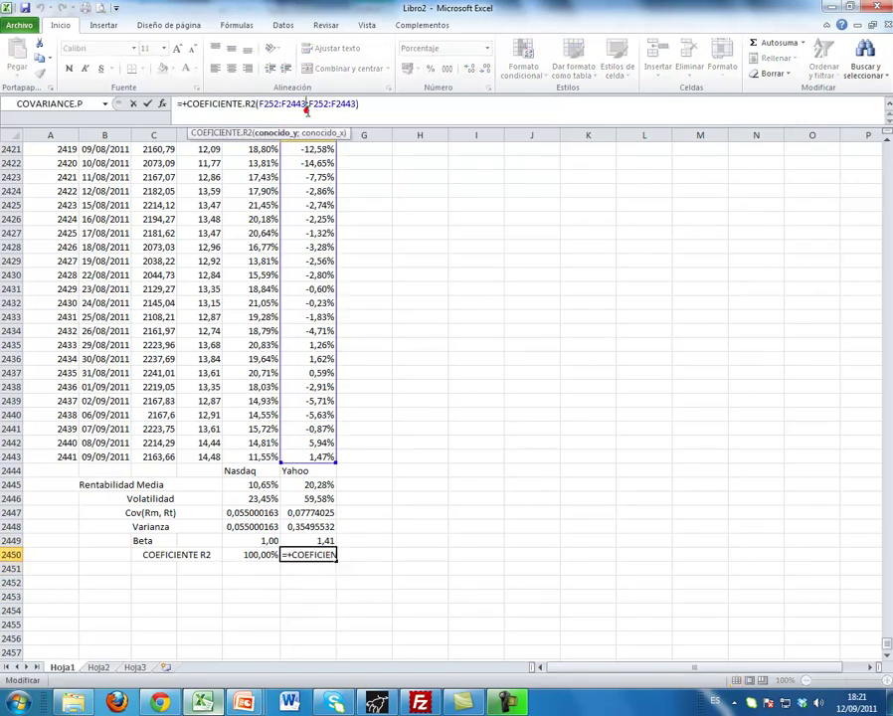
left_click_drag(336, 216, 282, 215)
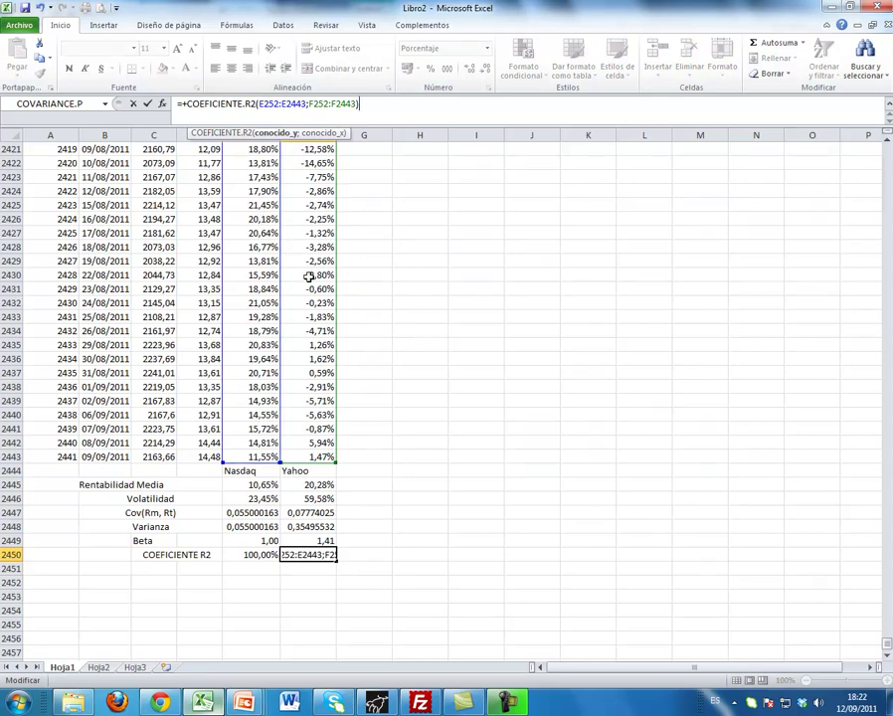
key("Return")
left_click(329, 555)
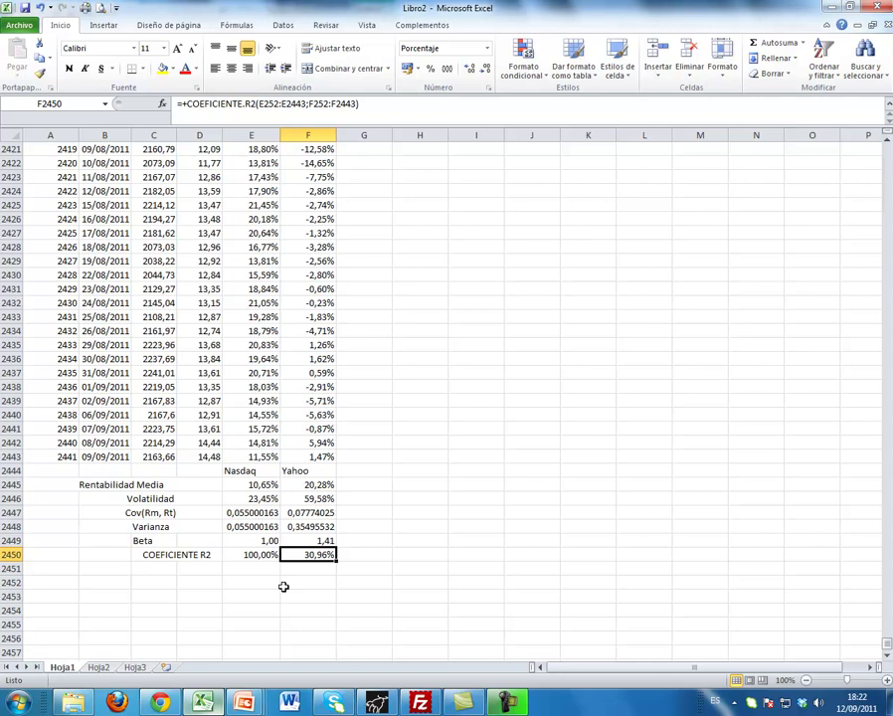
left_click(397, 538)
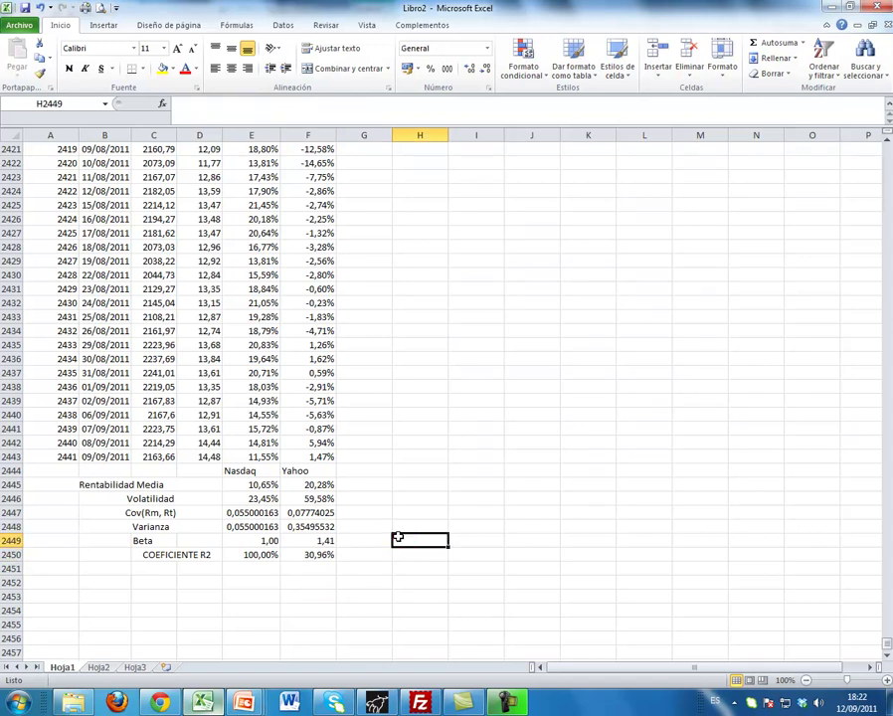
left_click(398, 316)
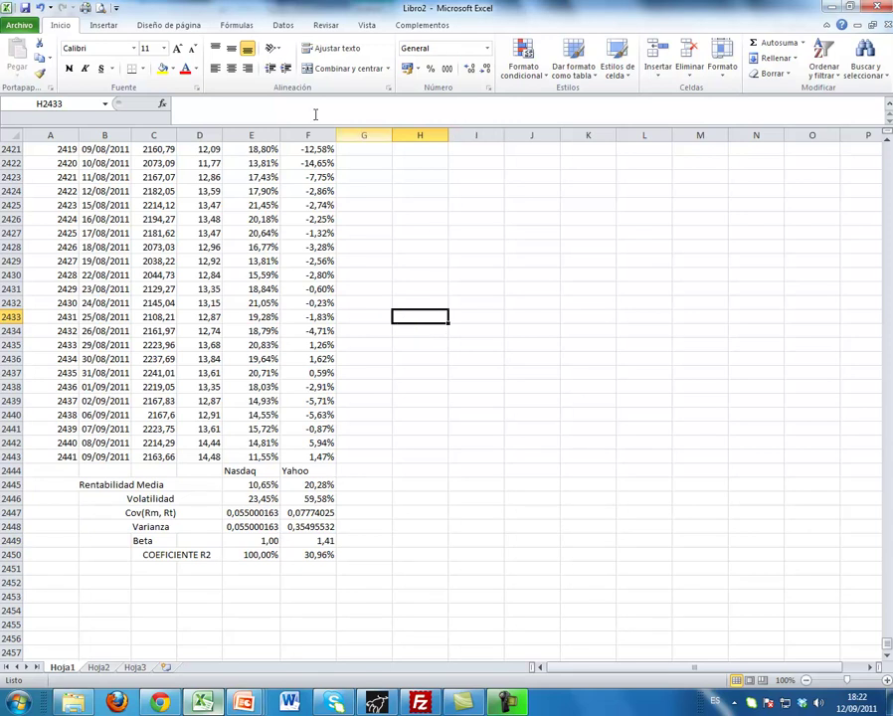
left_click(106, 24)
- Insert an empty scatter chart to the right of the data and open its data source
left_click(439, 57)
left_click(434, 113)
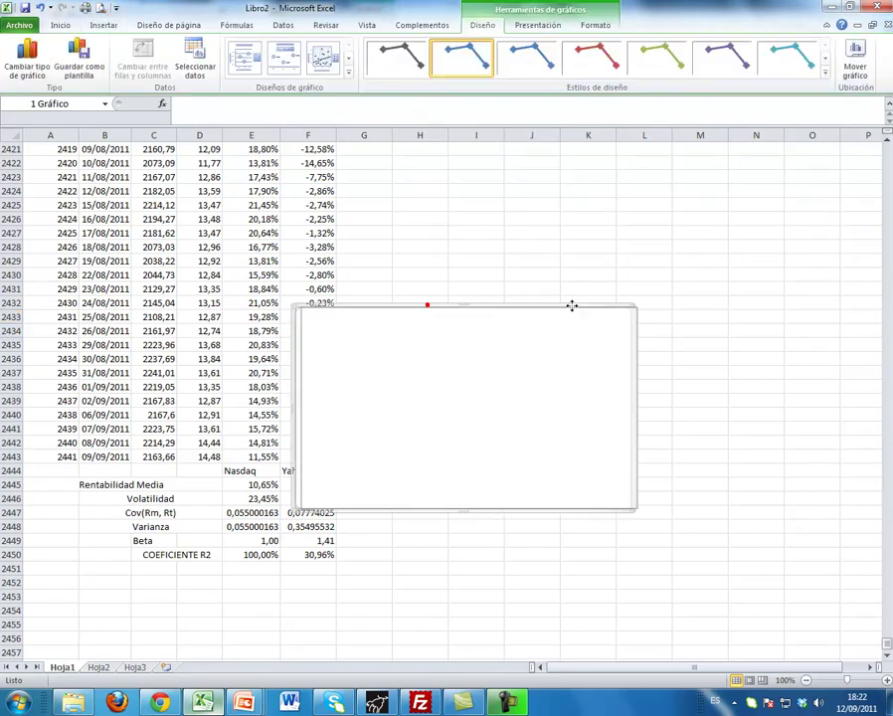
left_click_drag(428, 304, 622, 304)
left_click(195, 61)
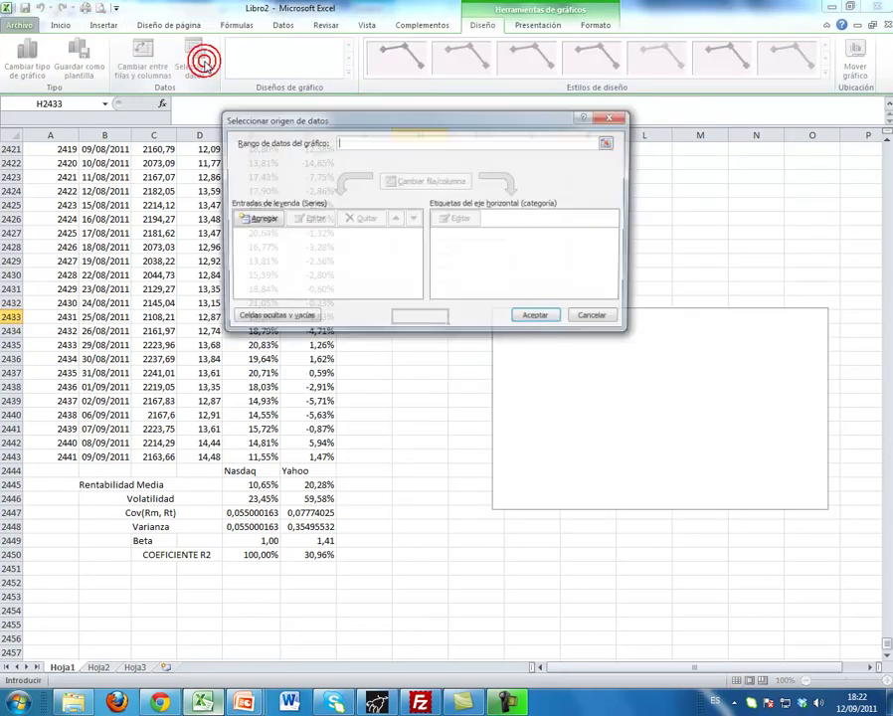
left_click_drag(331, 120, 559, 250)
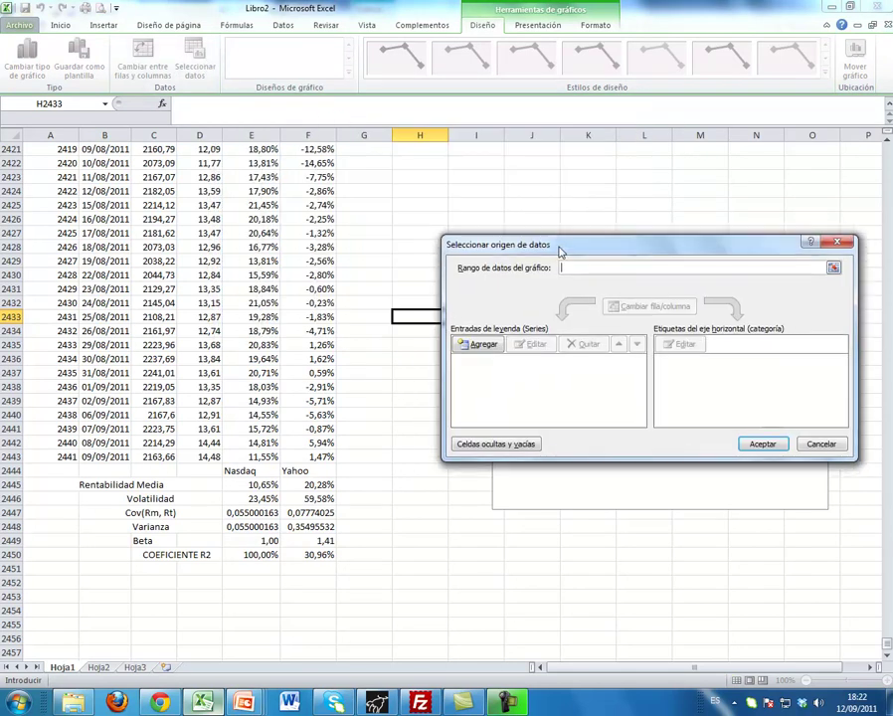
- Add a series named from F2444 with X values E252:E2443
left_click(482, 343)
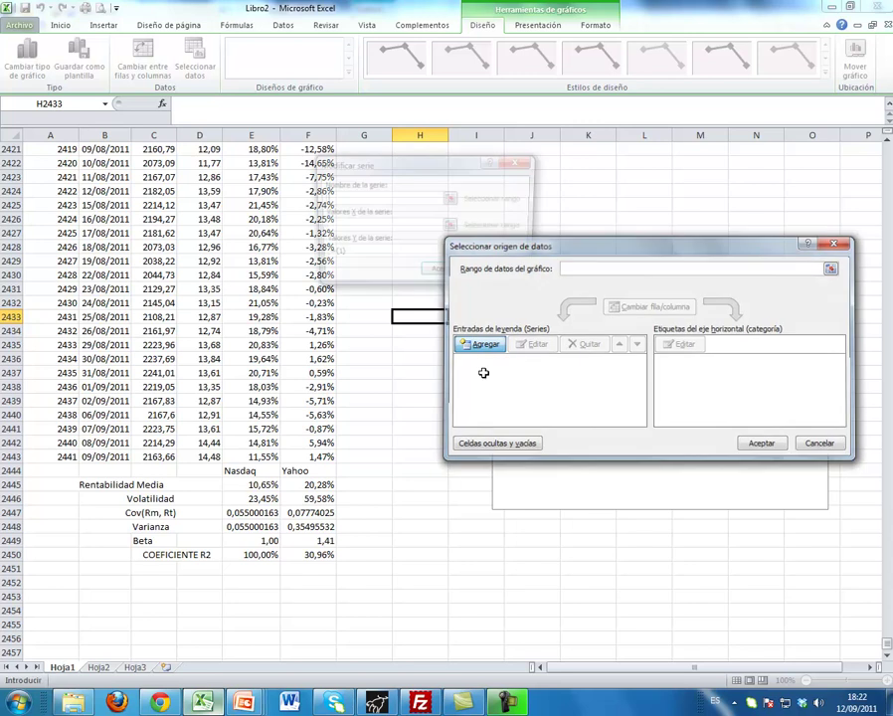
left_click(451, 199)
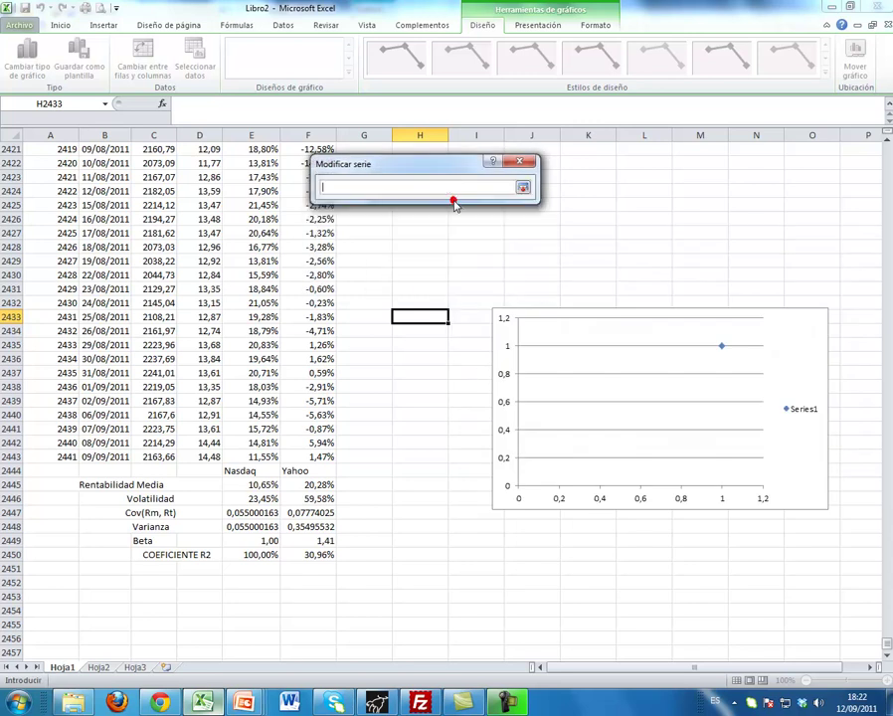
left_click(299, 472)
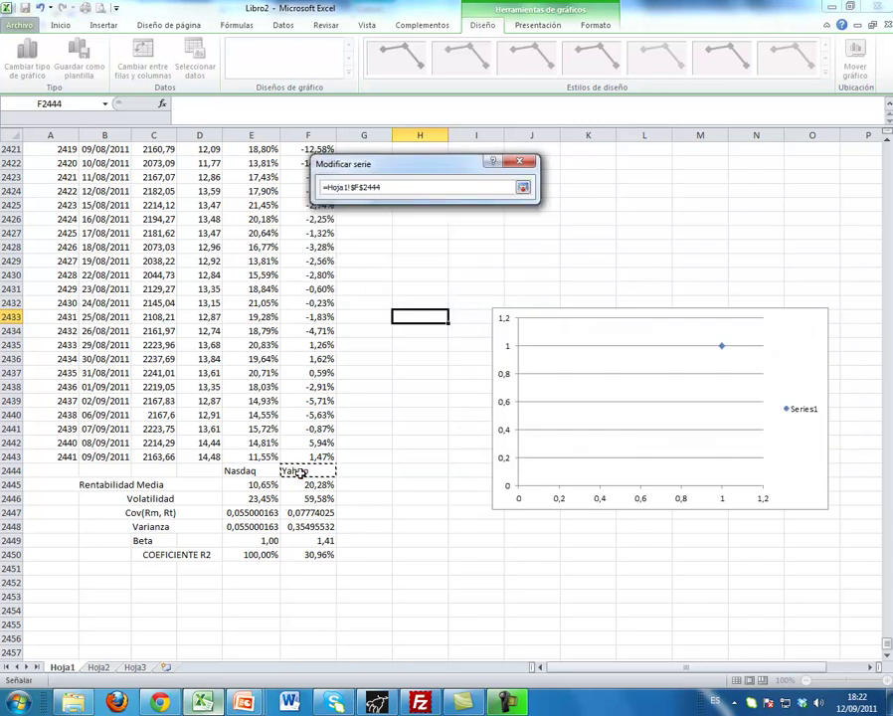
key("Return")
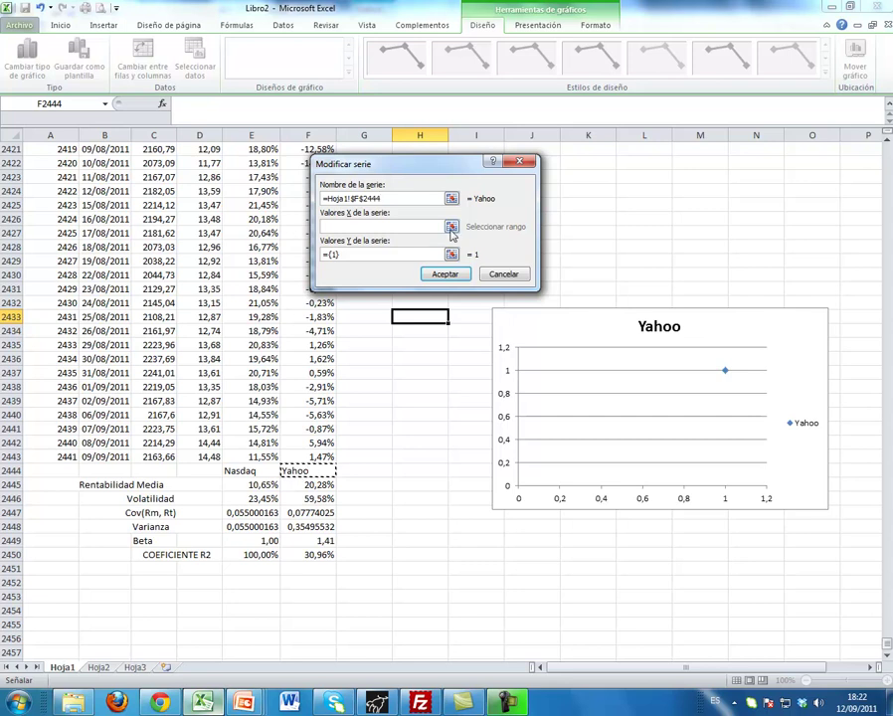
left_click(452, 227)
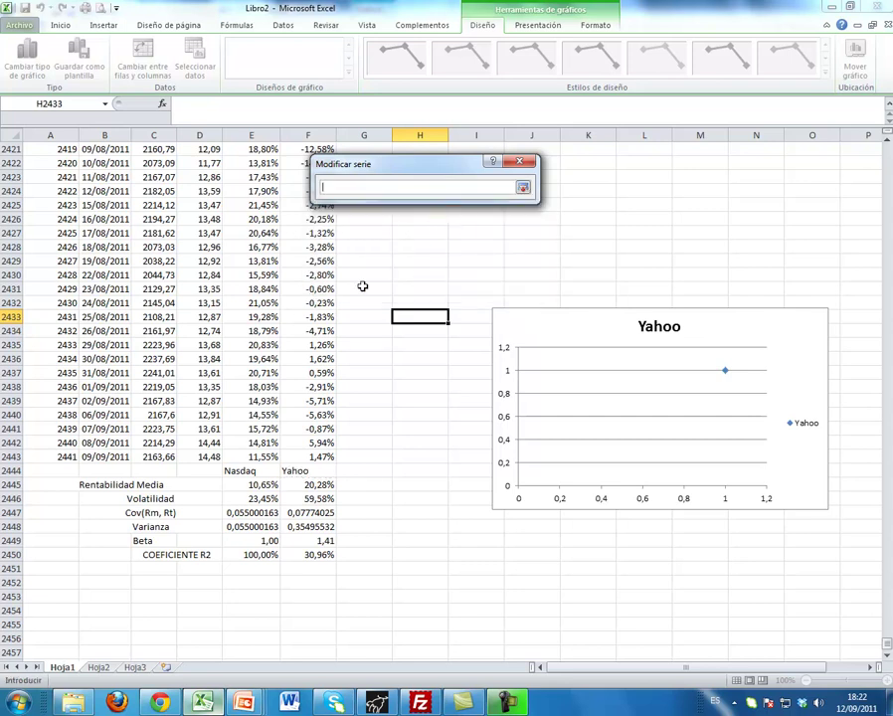
left_click(267, 457)
left_click_drag(266, 417, 259, 261)
left_click(376, 187)
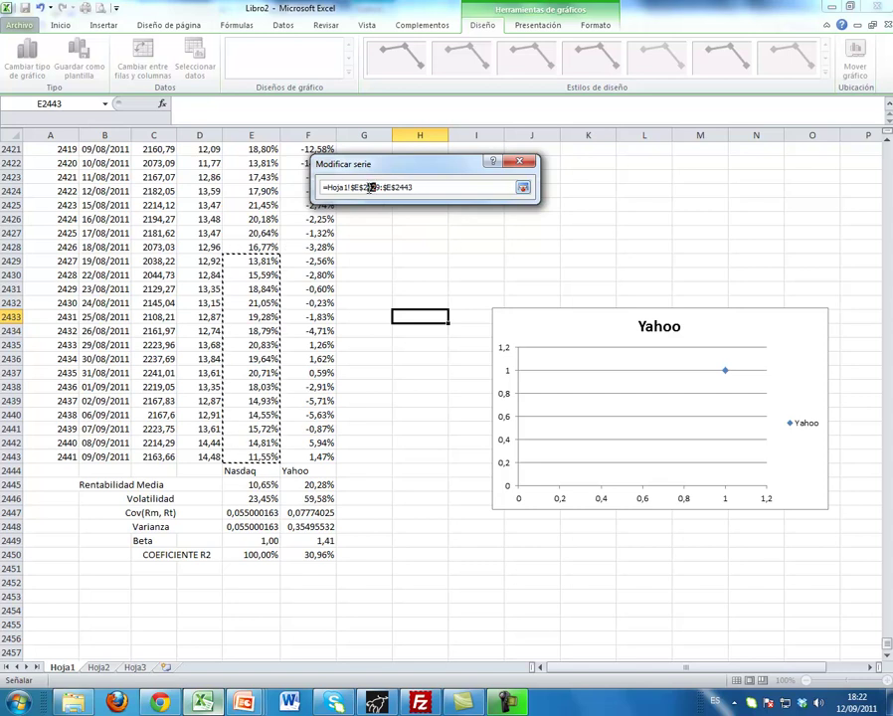
double_click(369, 187)
type("252")
key("Return")
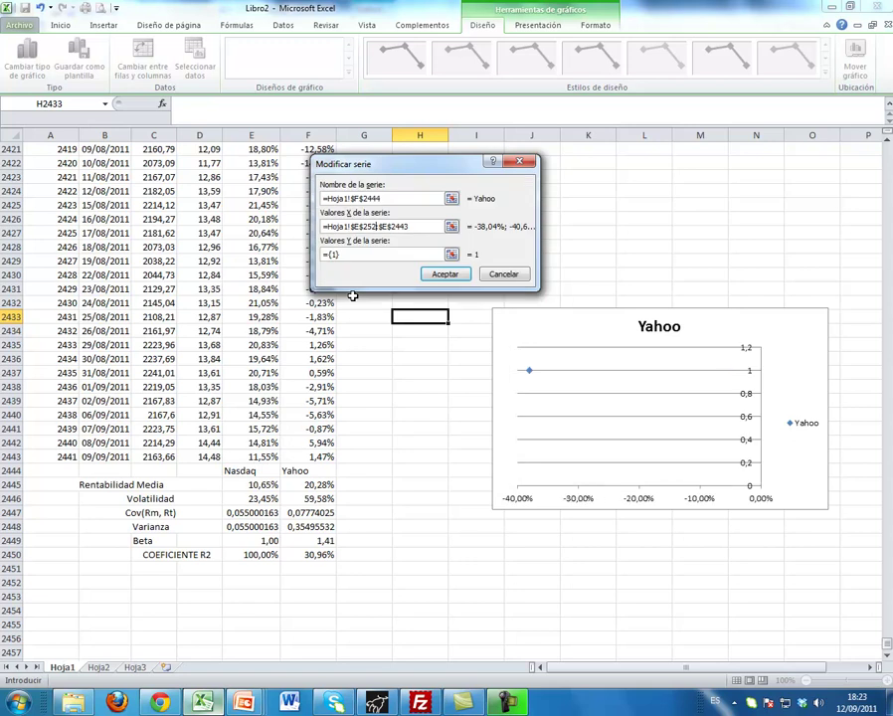
- Set the series Y values to F252:F2443 and confirm both dialogs
left_click(377, 254)
left_click(452, 255)
left_click(307, 457)
left_click_drag(308, 456, 307, 331)
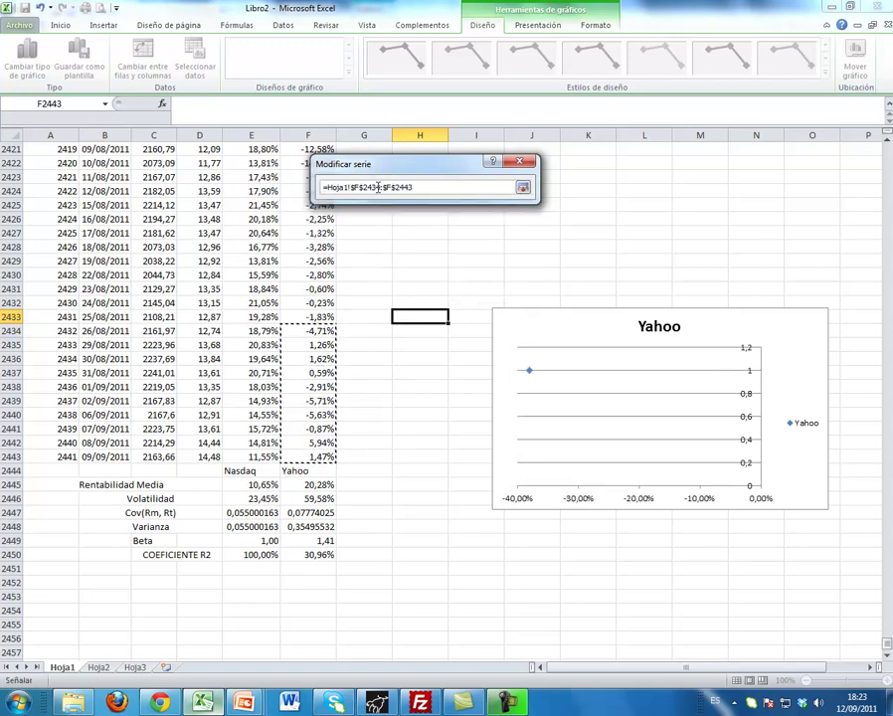
left_click_drag(379, 187, 364, 187)
type("52")
key("Return")
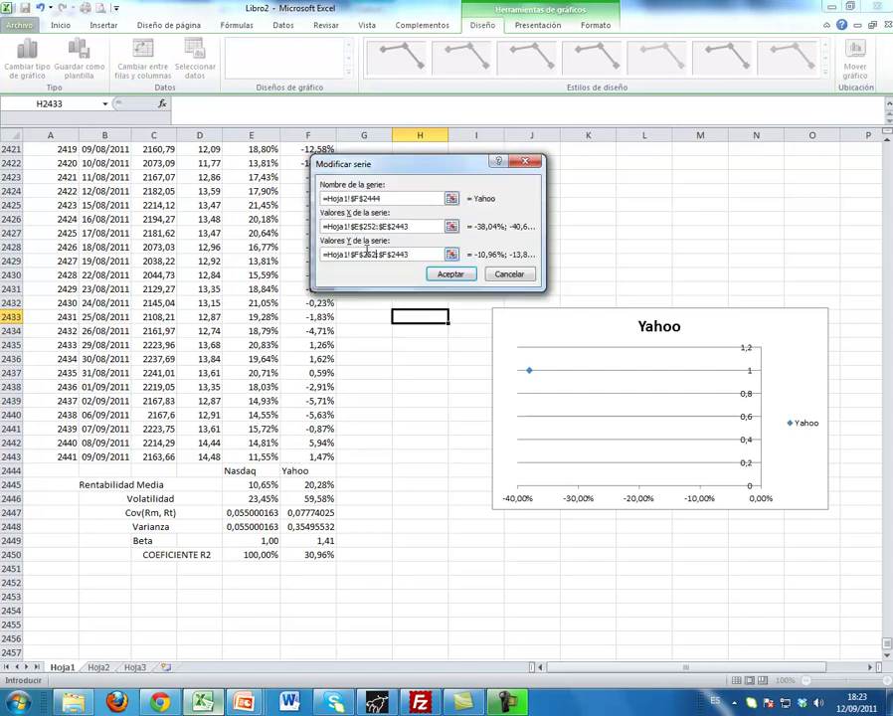
left_click(450, 273)
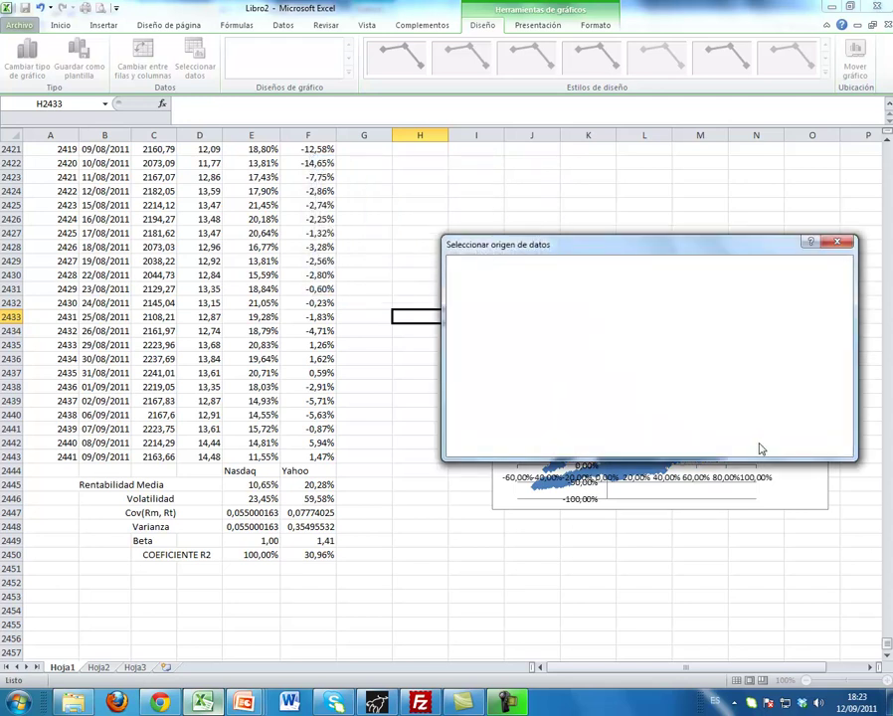
left_click(761, 450)
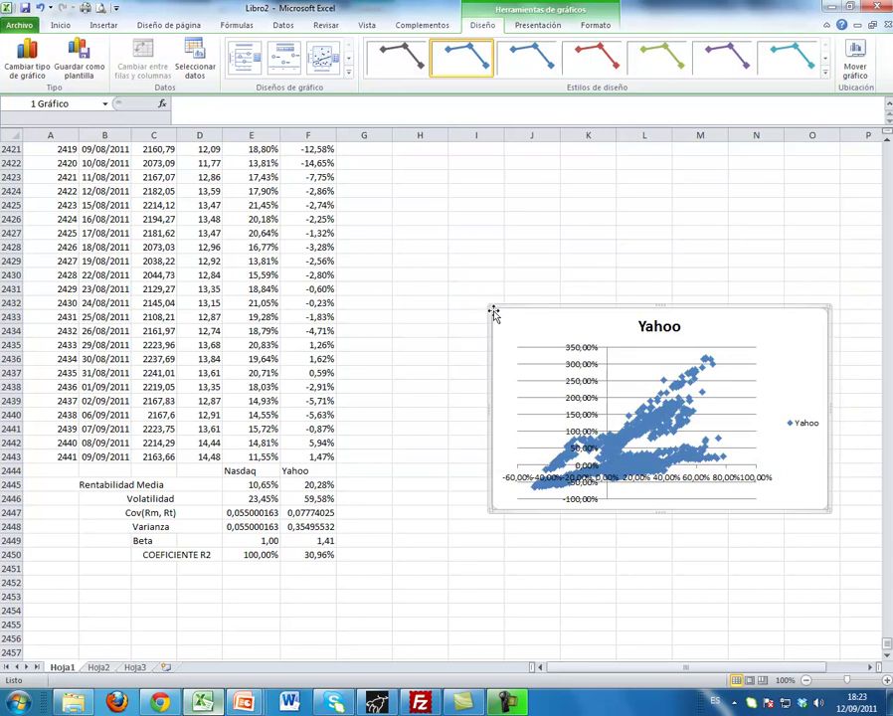
- Enlarge the chart and add a linear trendline showing y = 1,4135x + 0,0523 and R² = 0,3096
left_click_drag(489, 309, 366, 204)
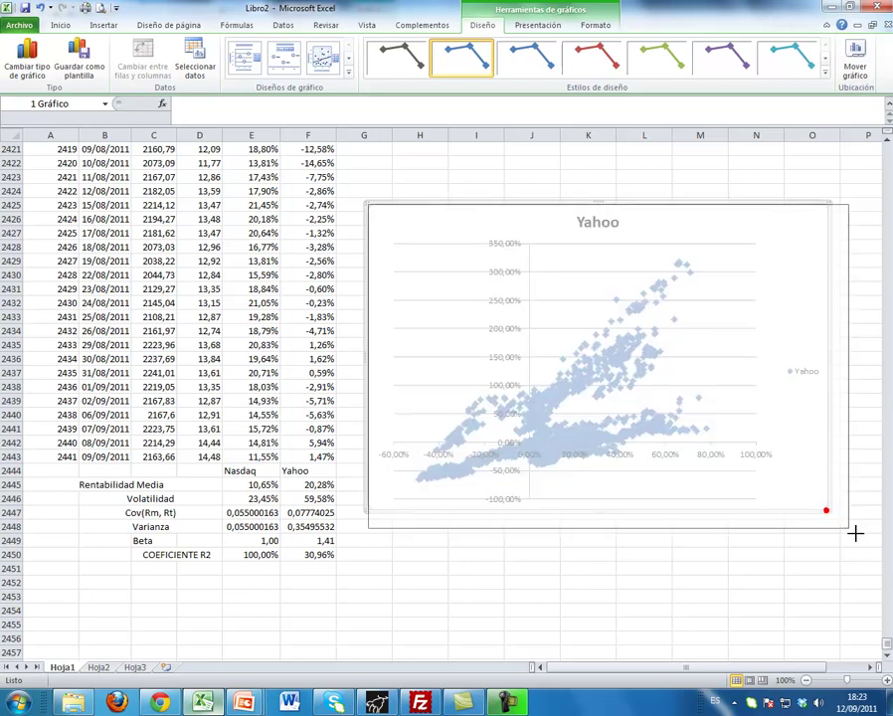
left_click_drag(823, 509, 860, 536)
right_click(644, 426)
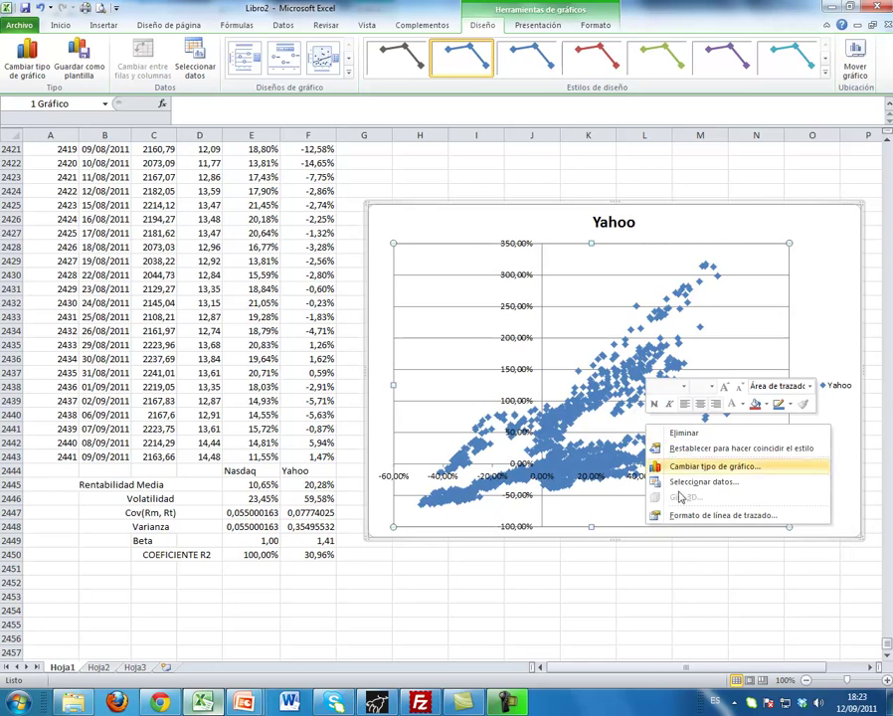
right_click(581, 440)
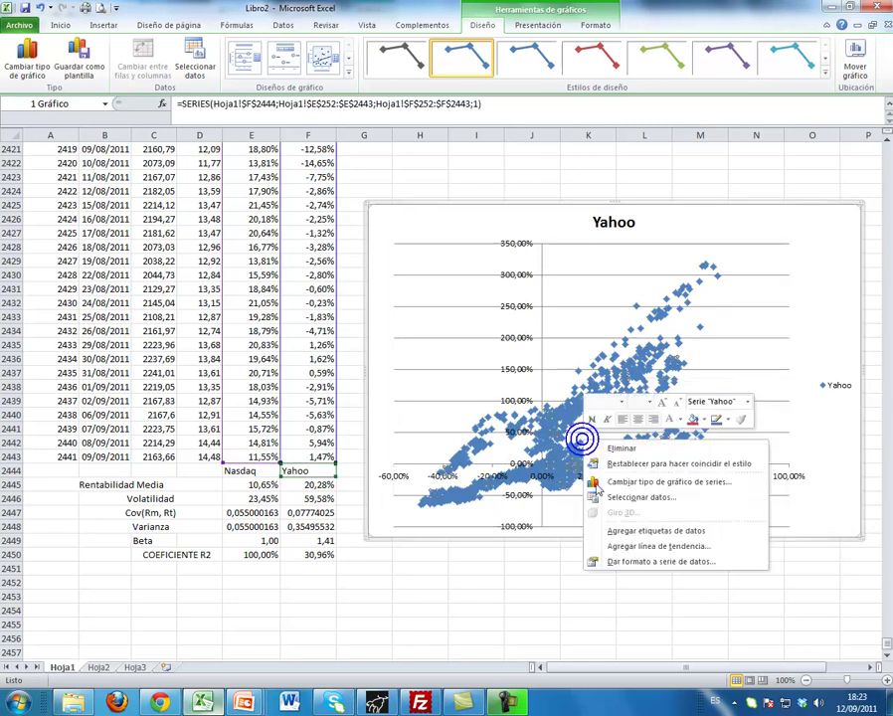
left_click(657, 547)
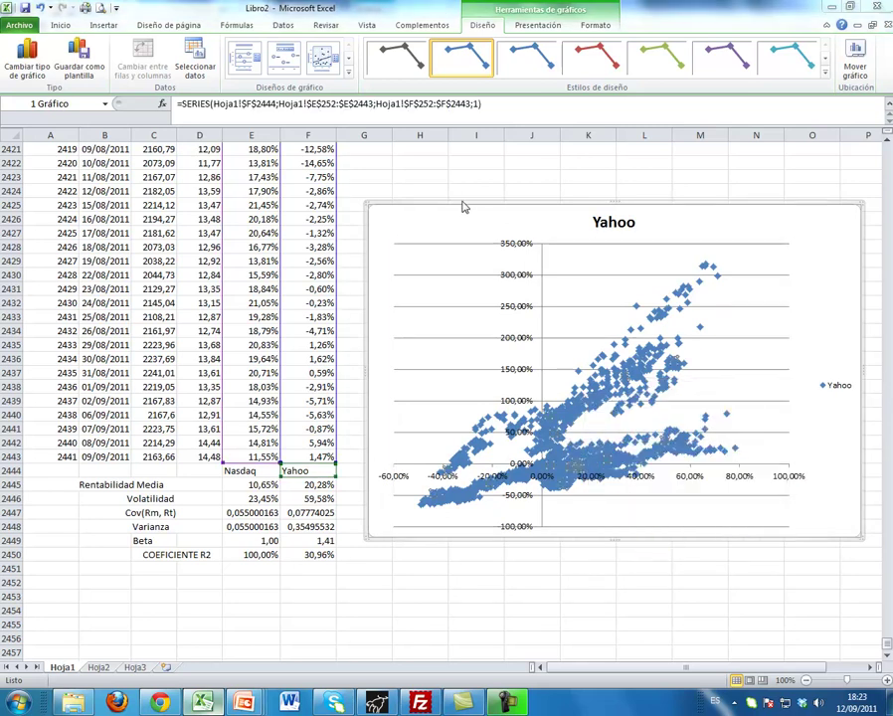
left_click(435, 243)
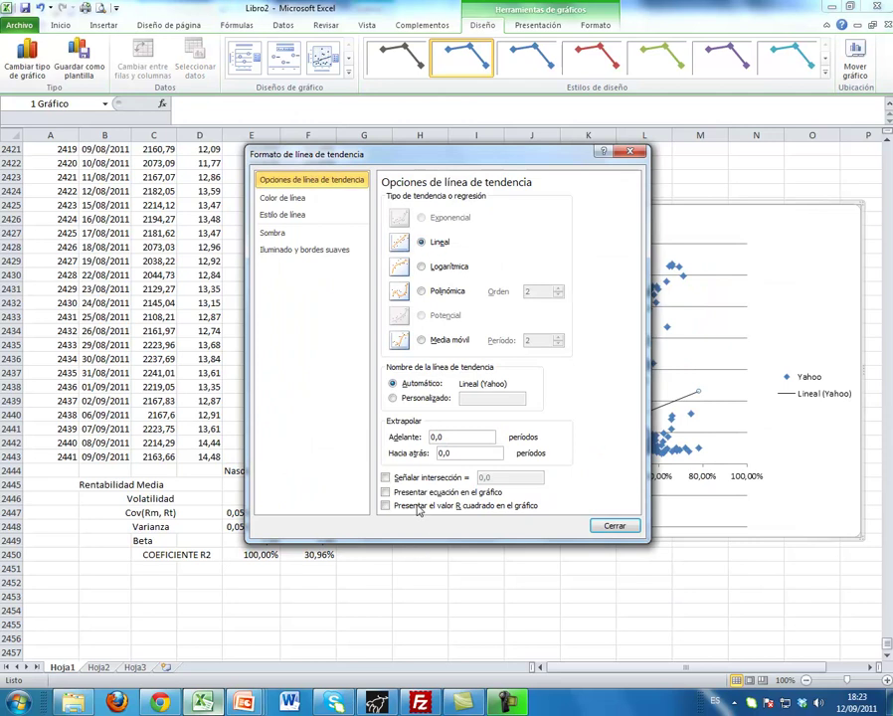
left_click(396, 494)
left_click(412, 509)
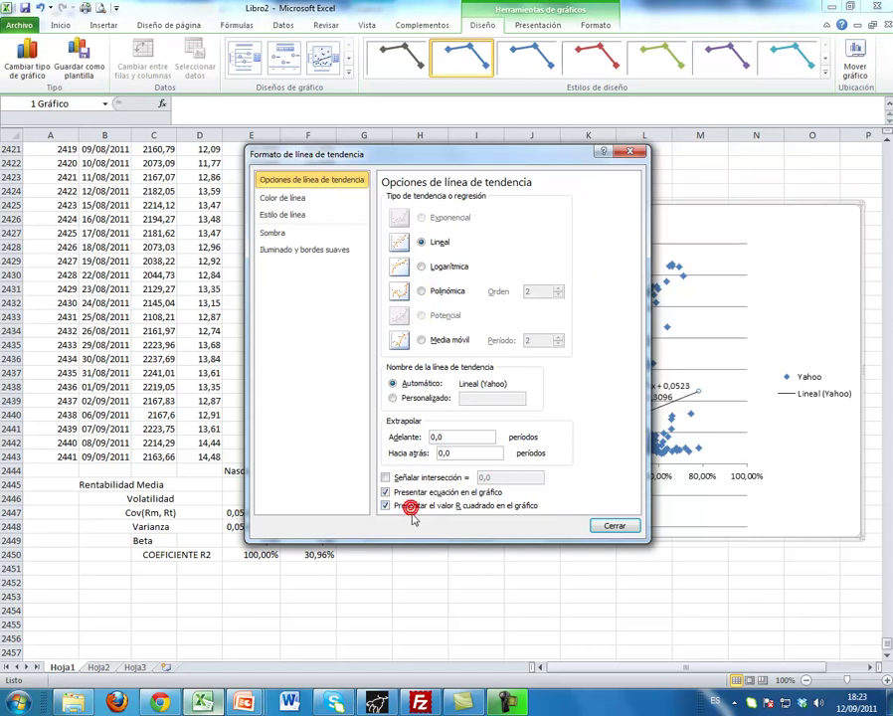
left_click(607, 525)
left_click(677, 379)
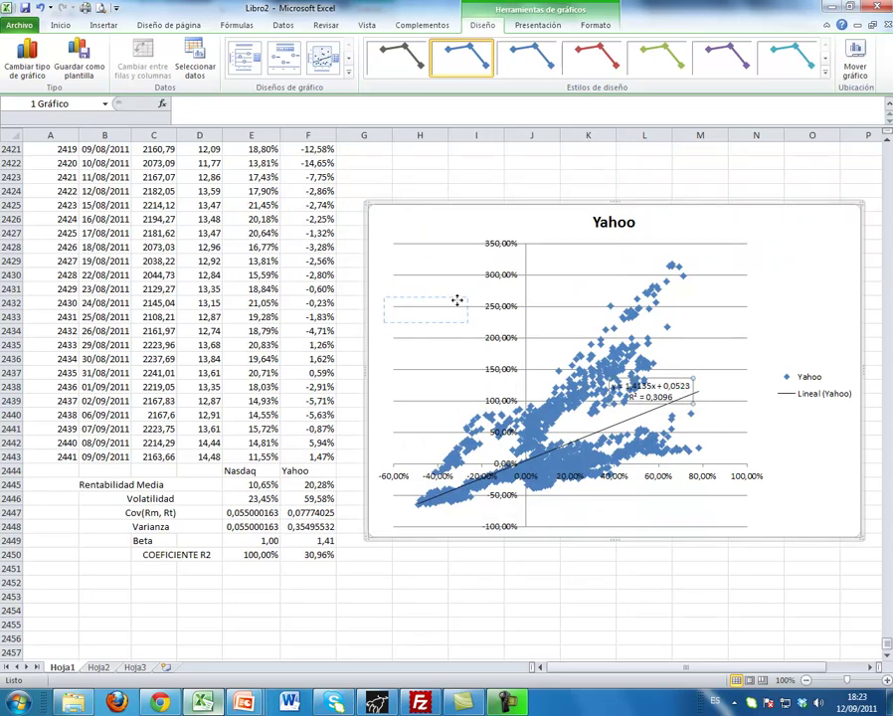
- Move the equation label to the plot's upper left and enlarge its text to size 16
left_click_drag(499, 324, 457, 299)
left_click(60, 25)
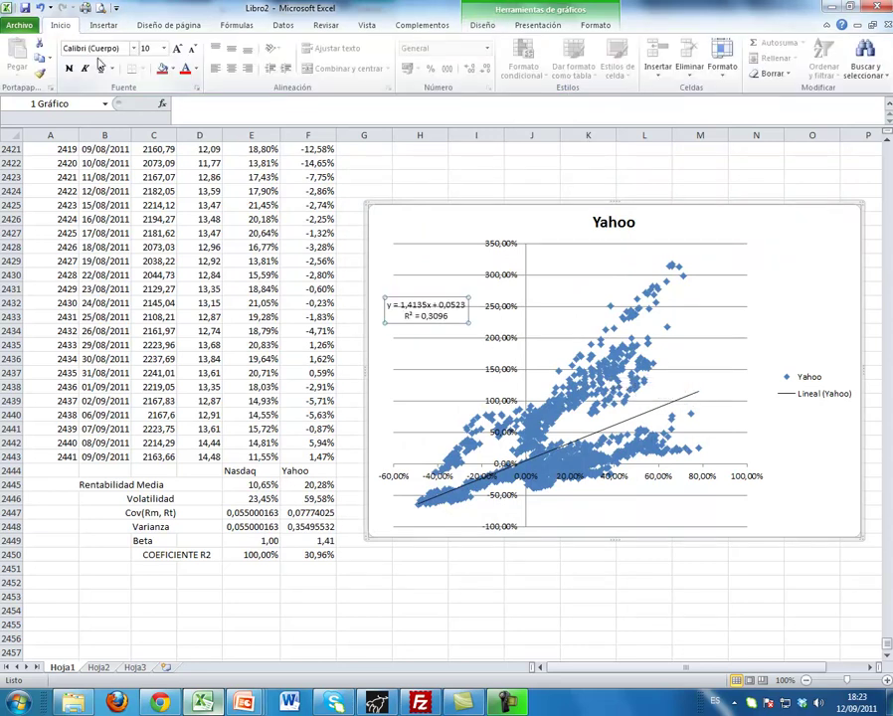
left_click(177, 50)
left_click(177, 50)
left_click(177, 50)
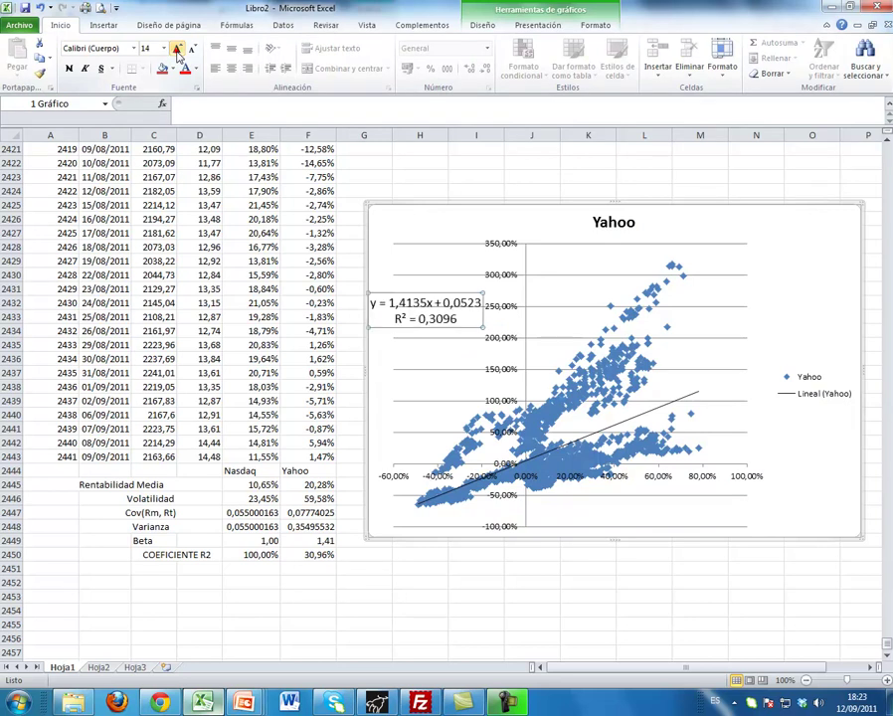
left_click(177, 49)
left_click_drag(409, 291, 419, 280)
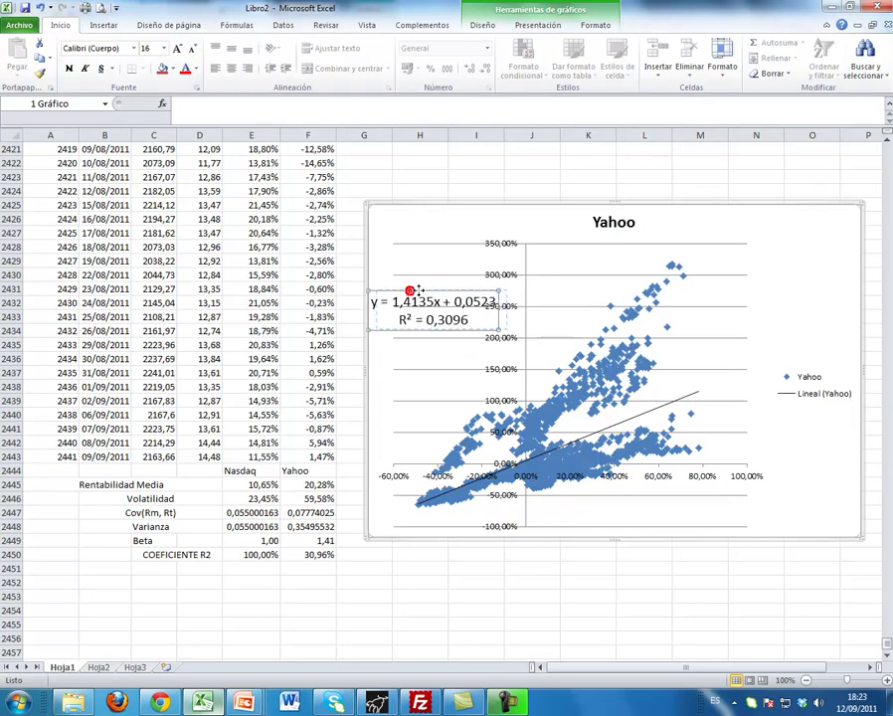
- Give the equation label a red fill with white text, then switch to Visual Chart
left_click(162, 68)
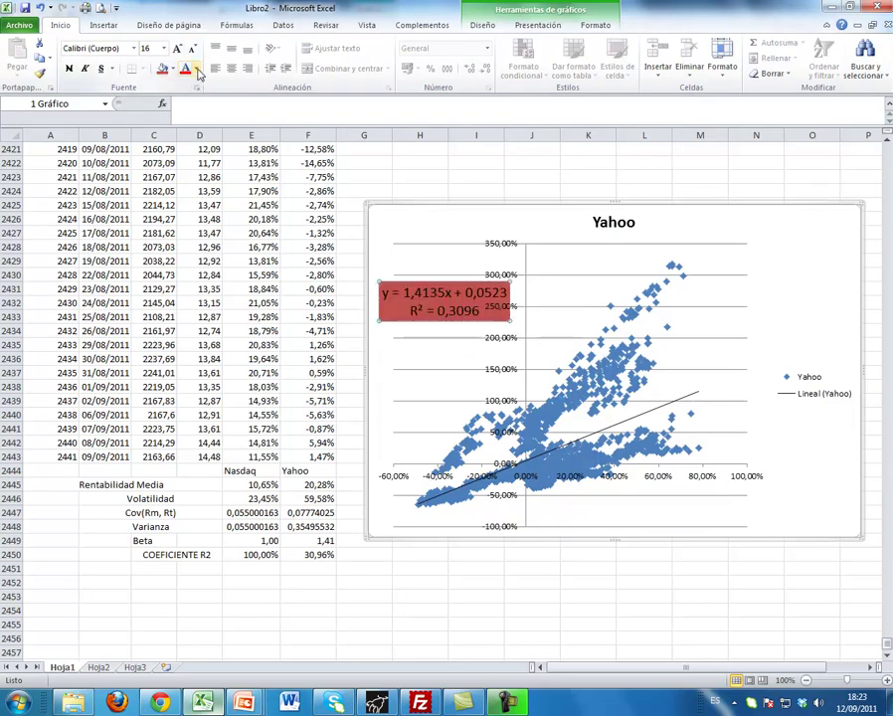
left_click(196, 67)
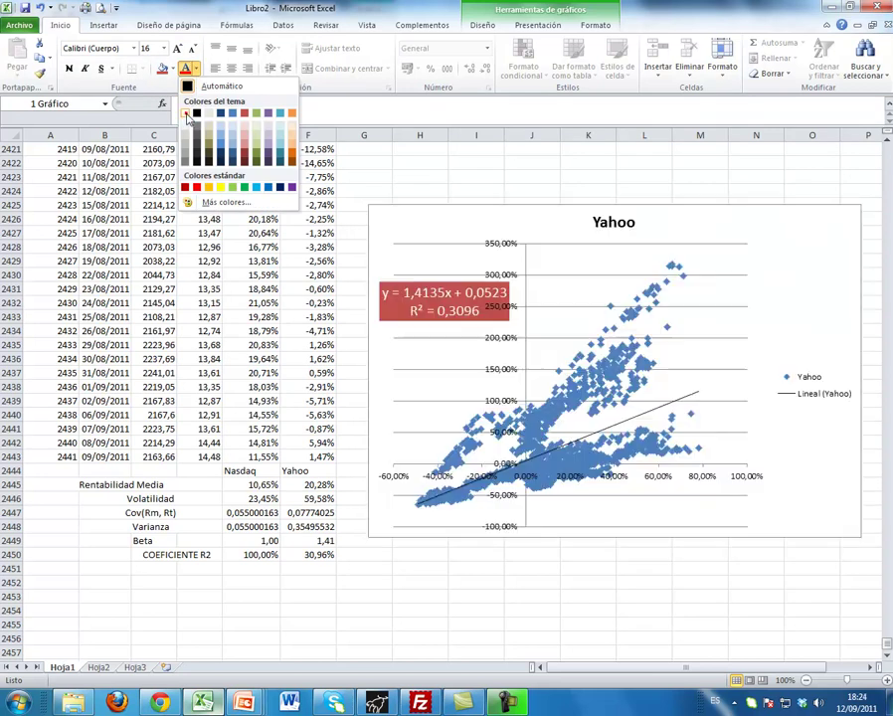
left_click(186, 113)
left_click(547, 281)
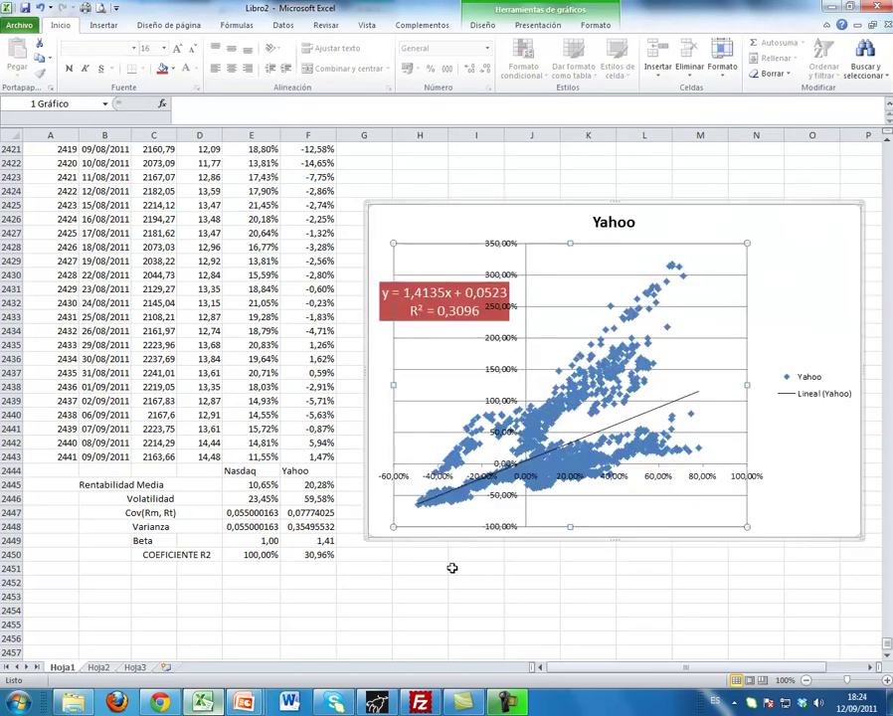
left_click(474, 623)
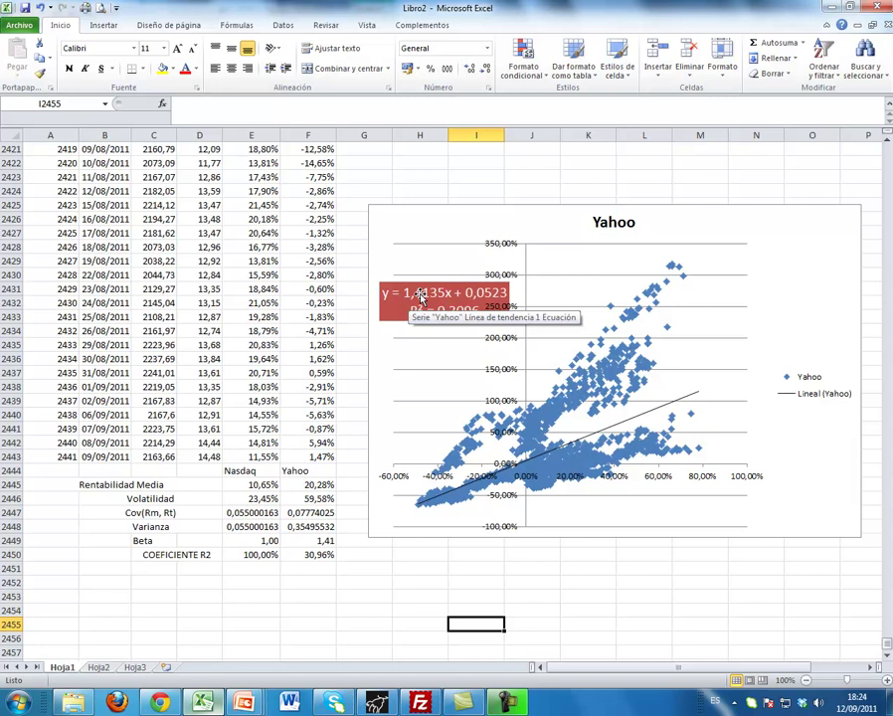
left_click(332, 540)
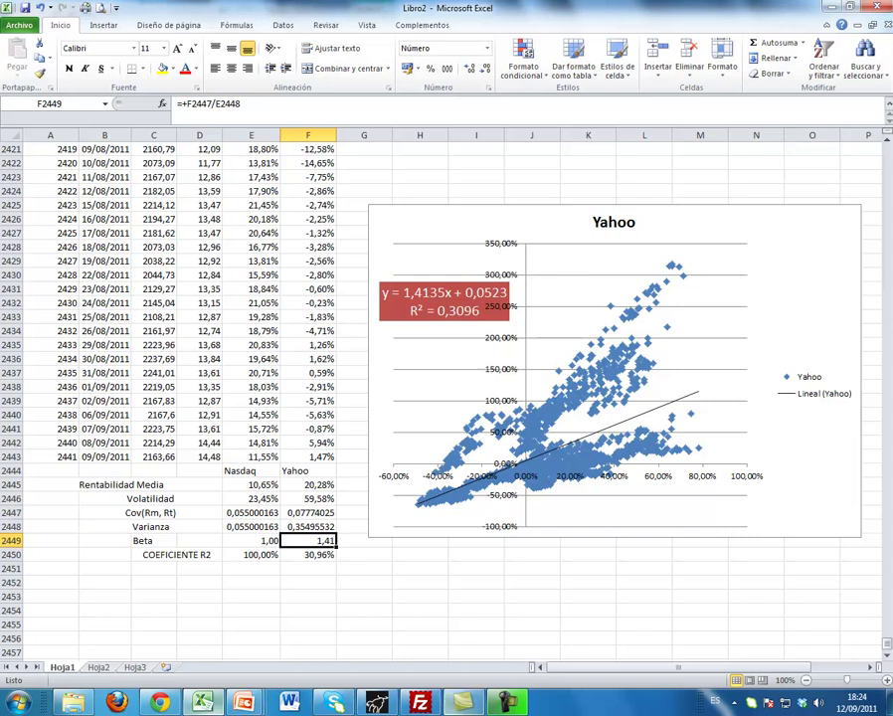
left_click(383, 704)
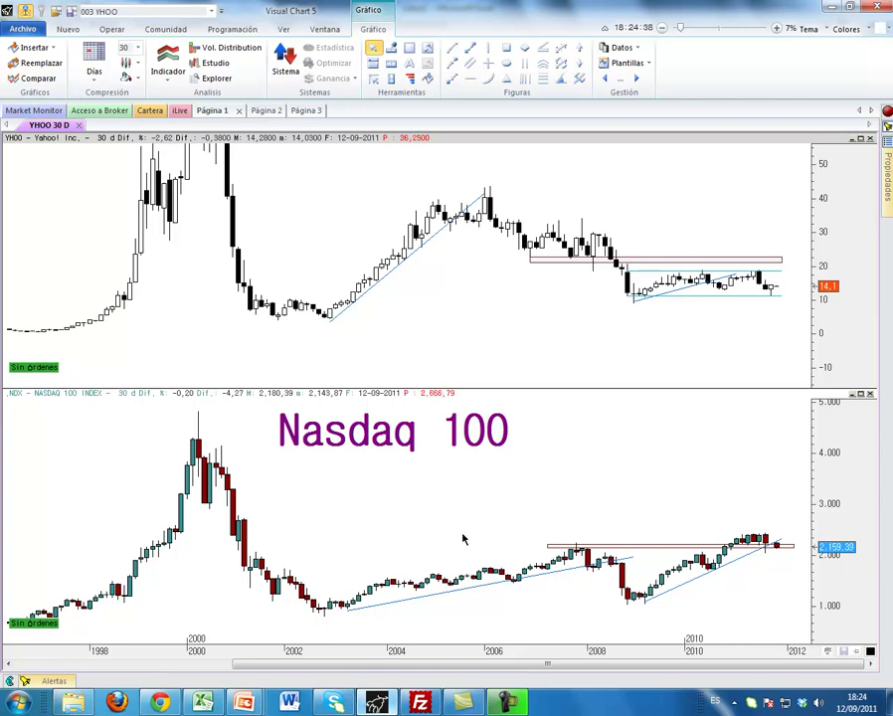
- Stretch the Yahoo price axis up to 80 in Visual Chart, then return to the Excel workbook
left_click(520, 557)
left_click(551, 544)
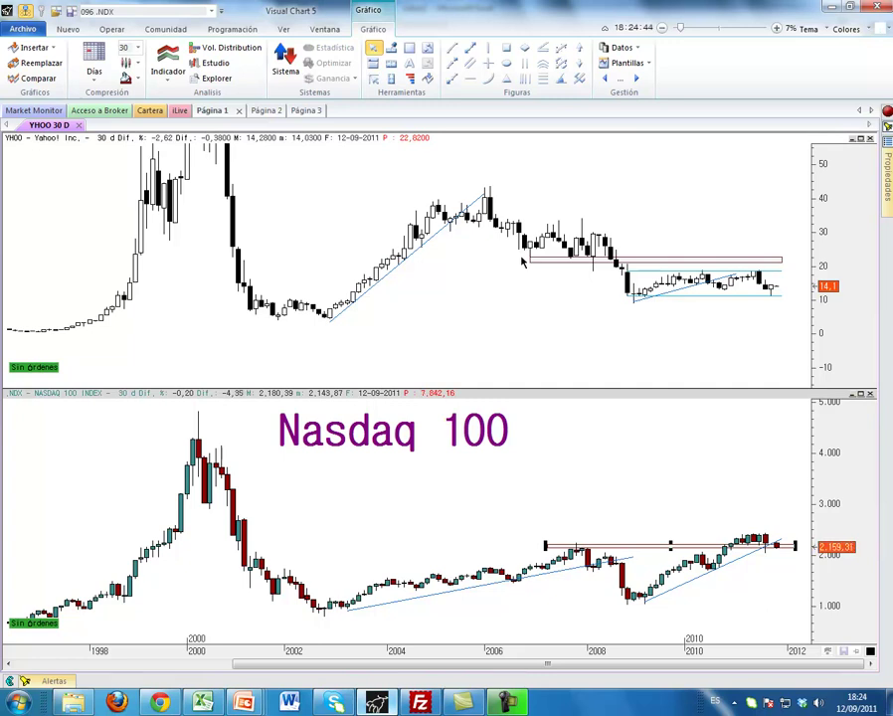
left_click(572, 295)
left_click(611, 217)
left_click(615, 310)
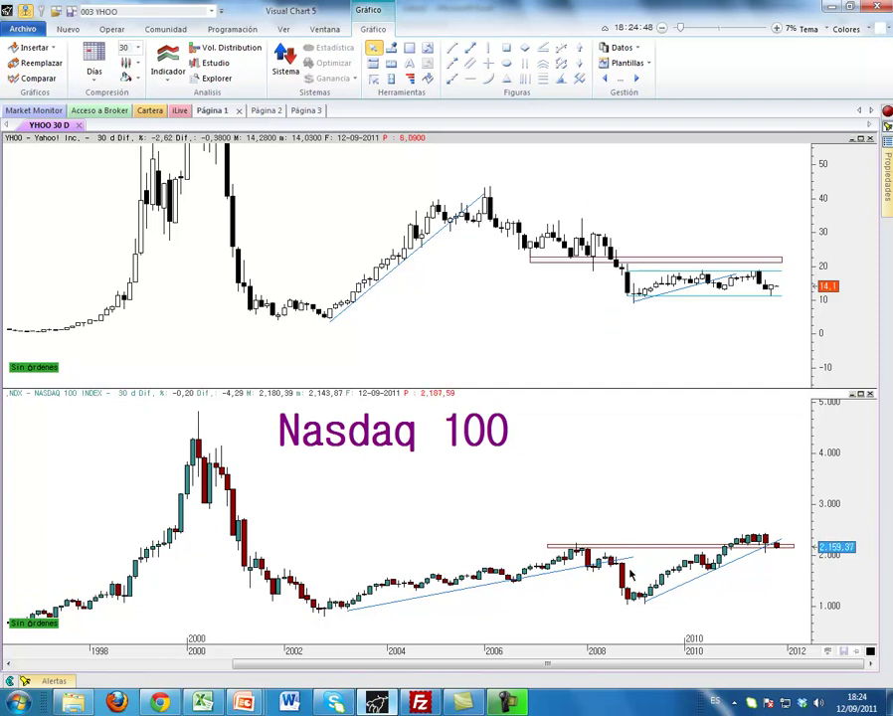
left_click(632, 586)
left_click(610, 320)
left_click(673, 289)
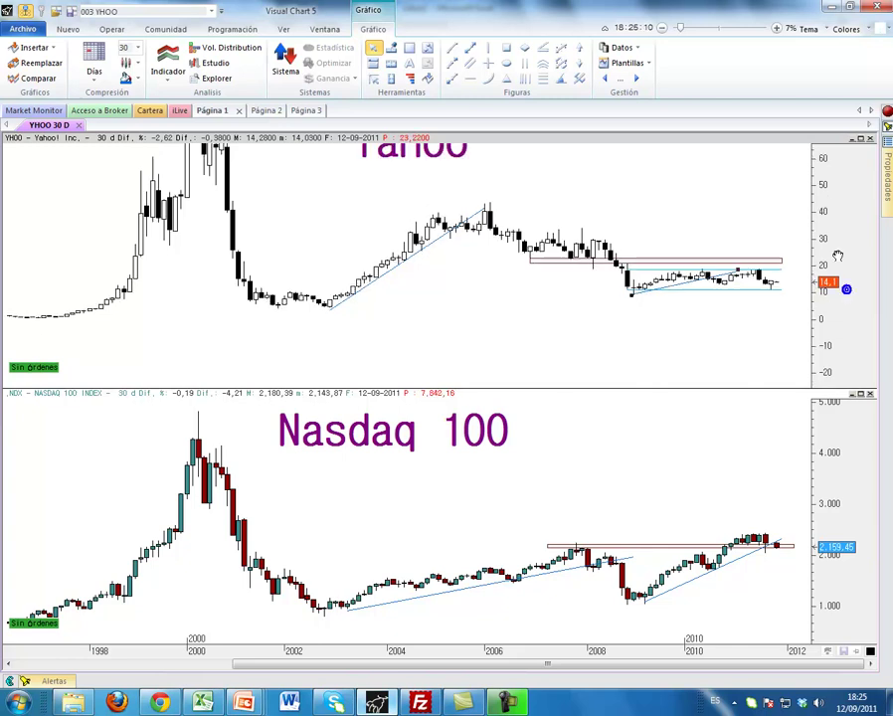
left_click_drag(843, 288, 831, 297)
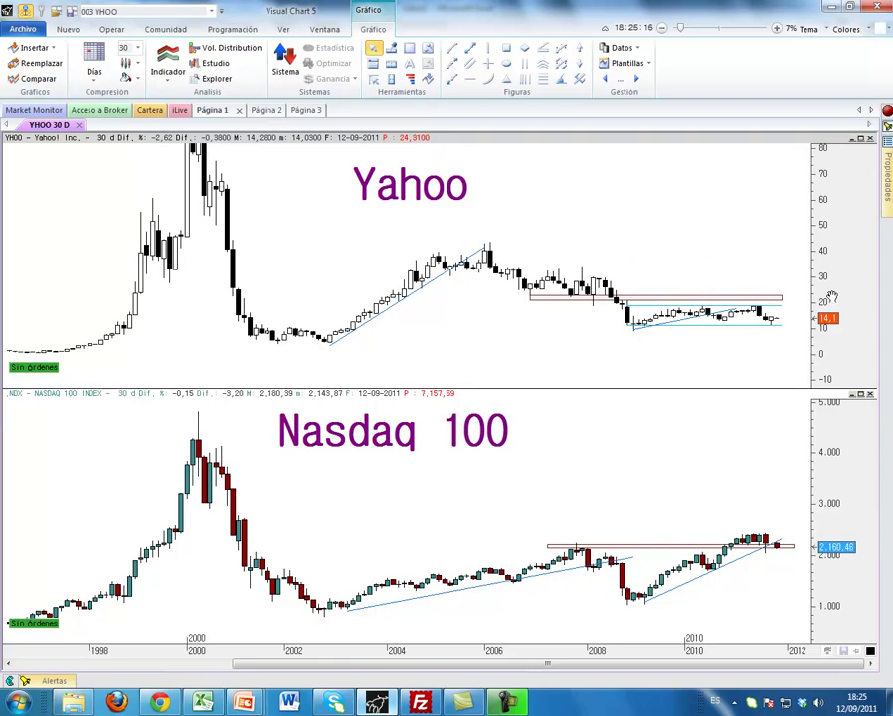
left_click(211, 702)
left_click(293, 593)
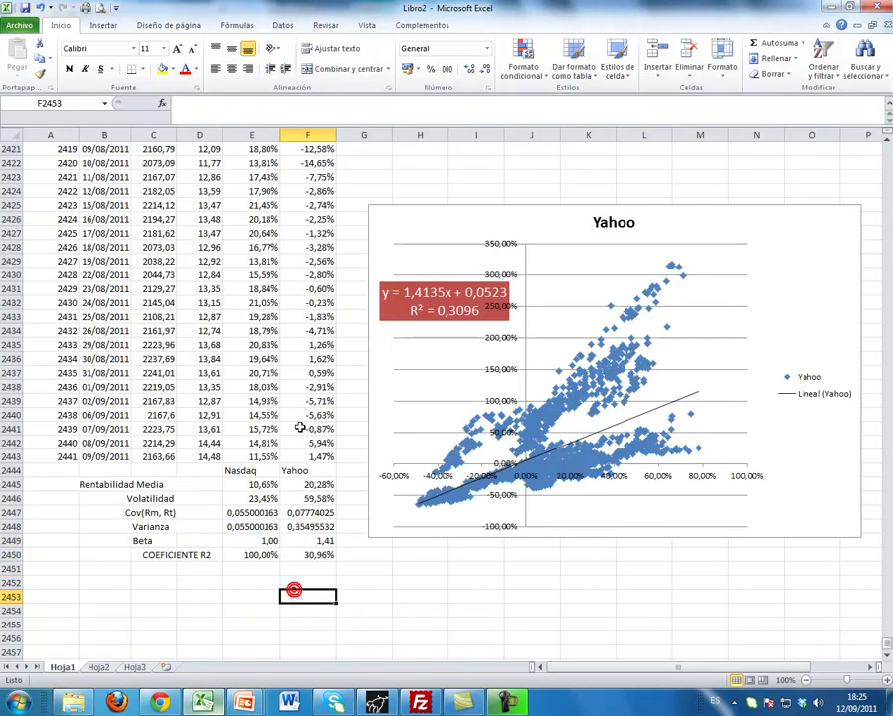